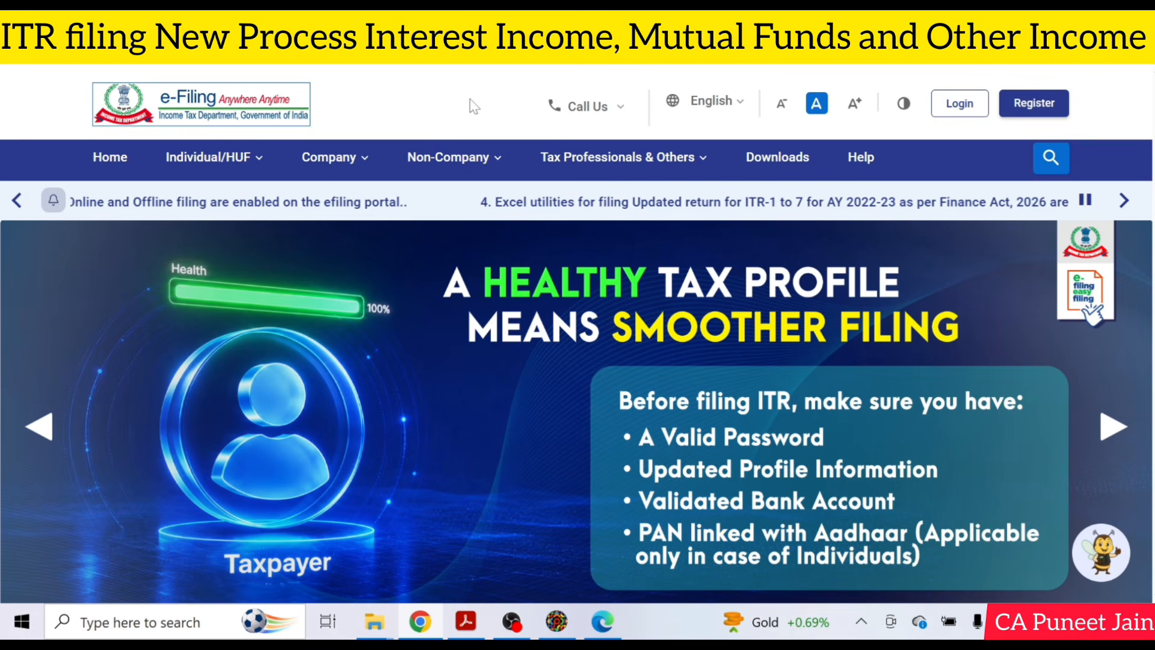
- Log in to the income tax e-Filing portal and open the page for filing an income tax return
click(935, 111)
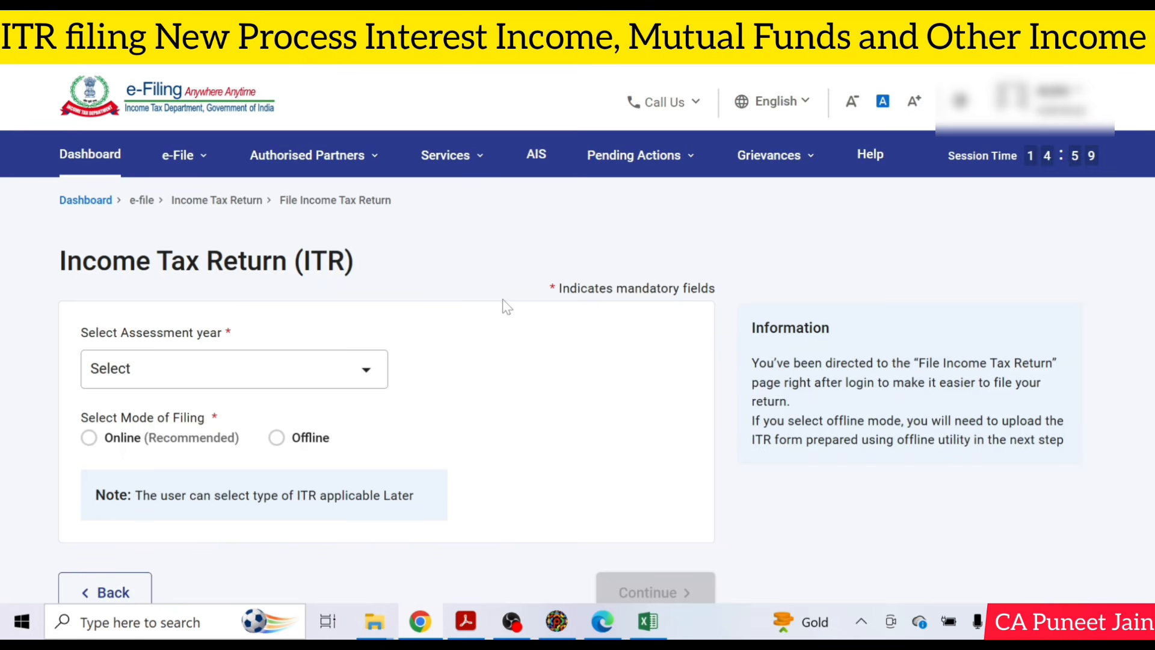
click(179, 155)
mouse_move(245, 211)
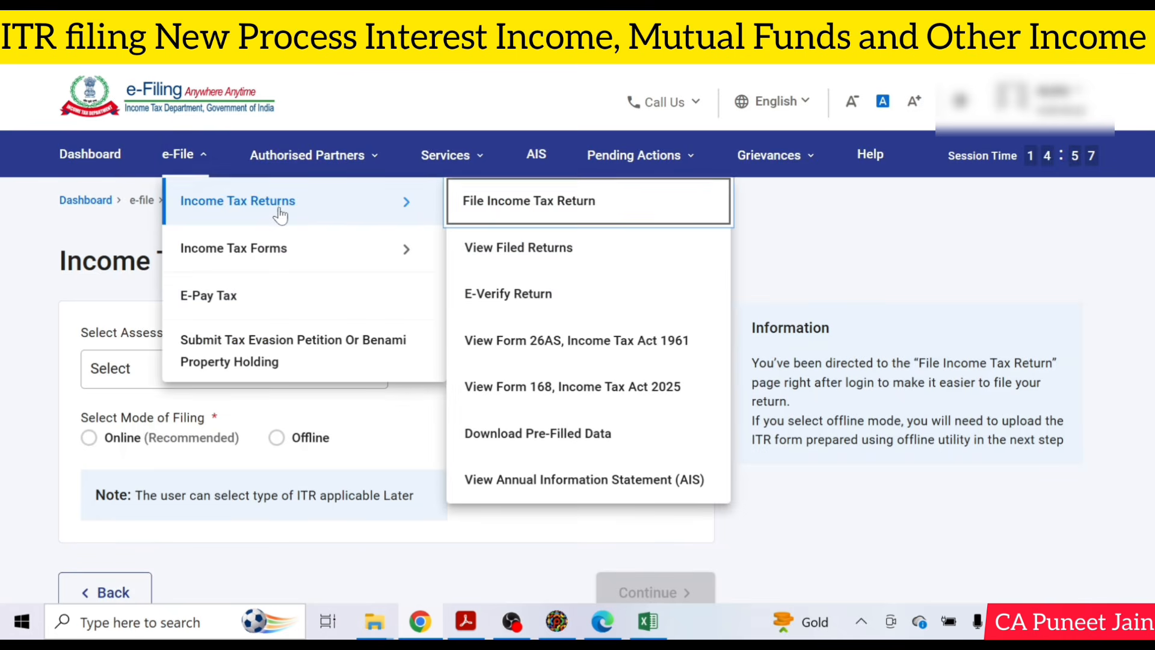
click(581, 219)
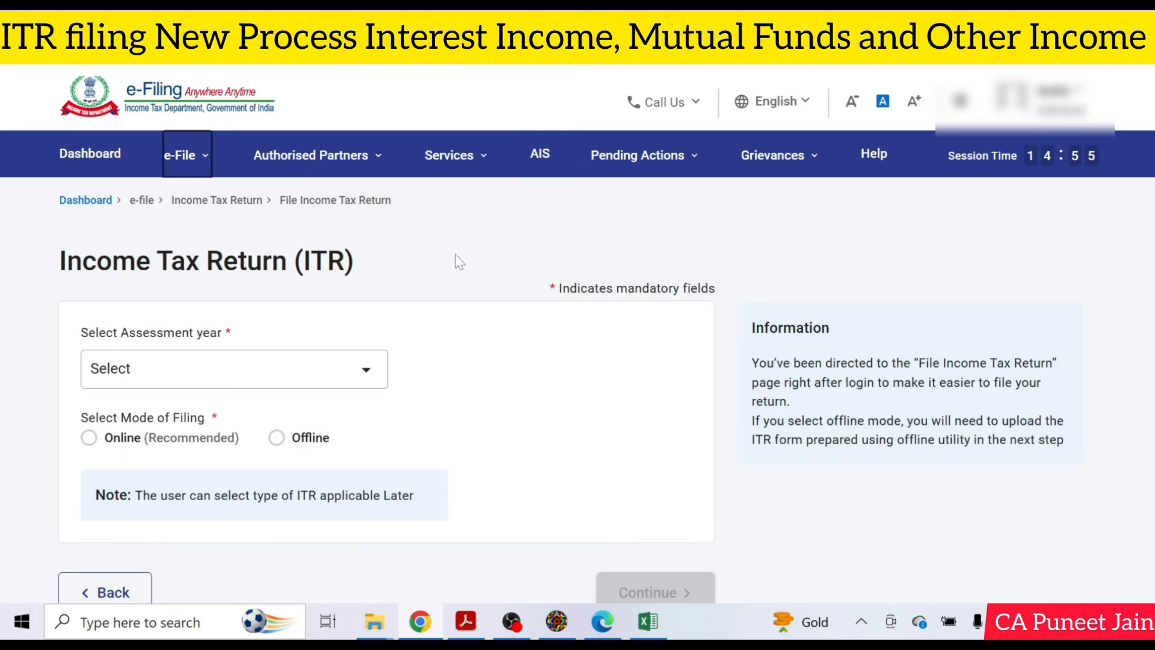
- Choose assessment year 2026-27 (Current A.Y.) with the Online mode of filing and continue
click(232, 378)
click(155, 176)
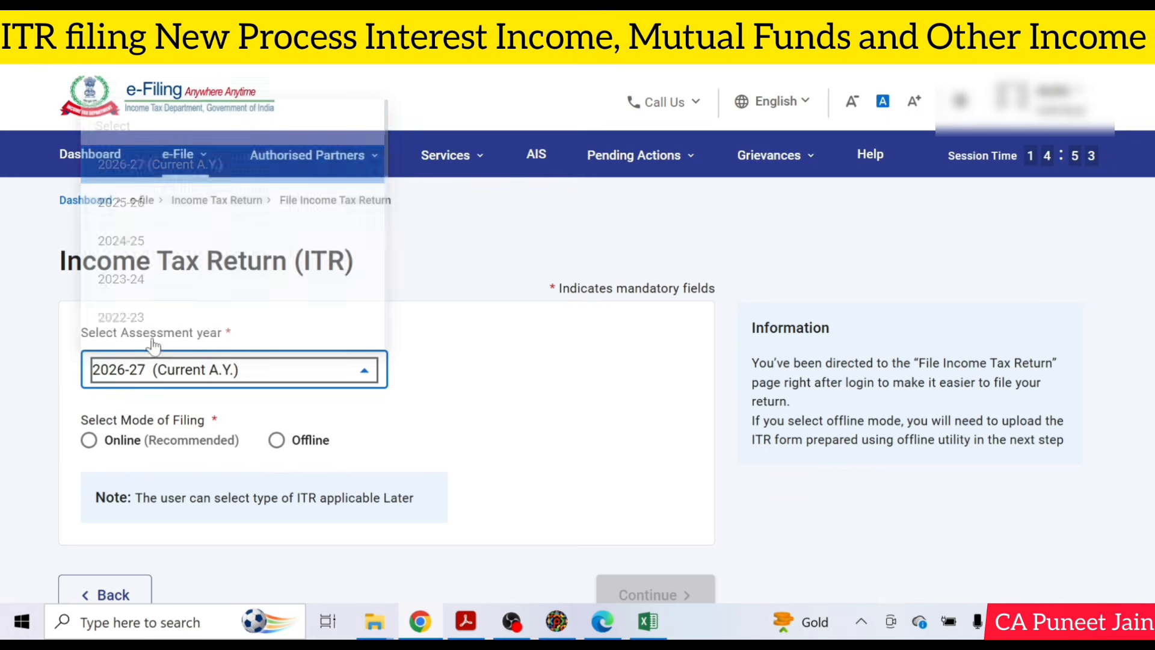
click(184, 445)
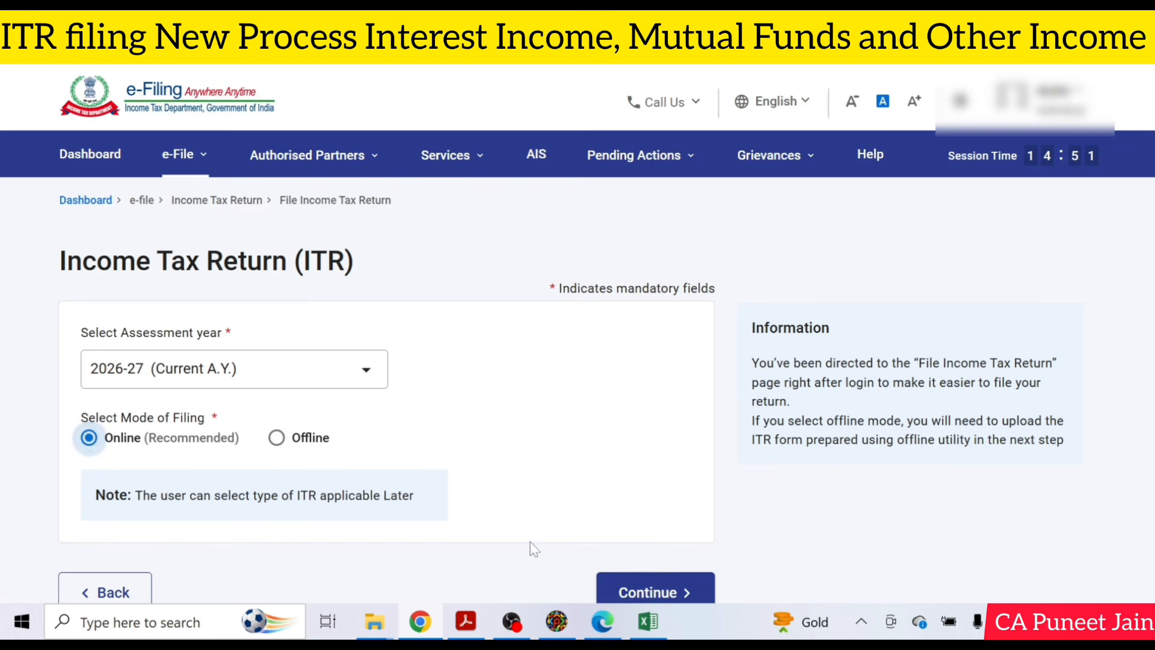
click(650, 592)
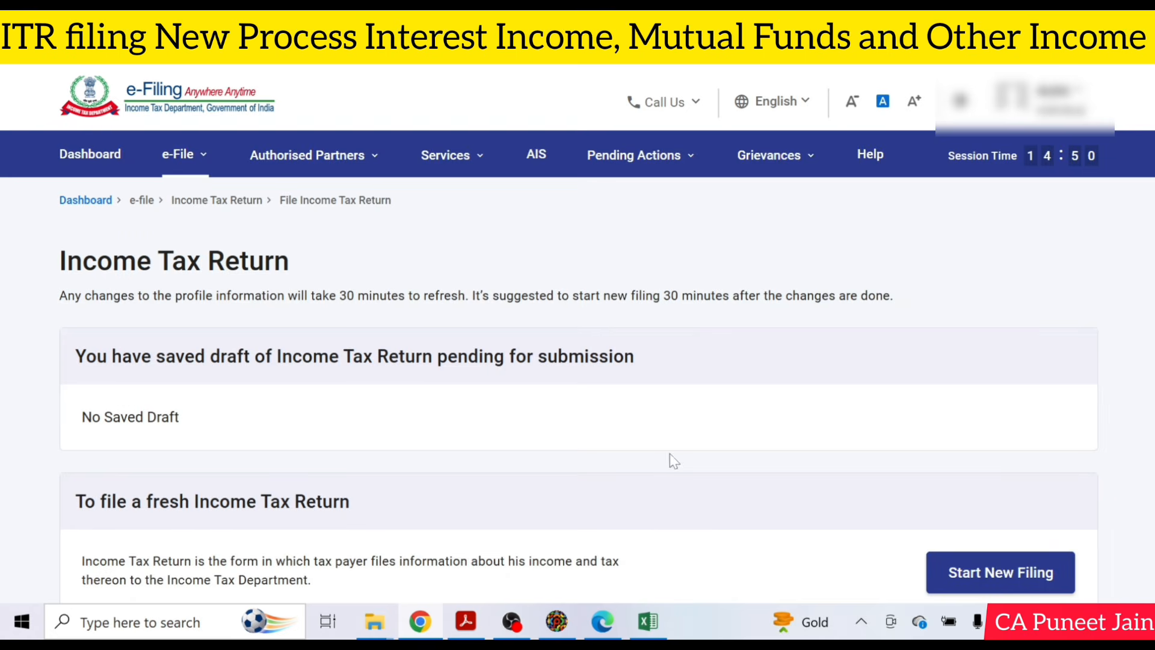
- Start a new filing with the status Individual and choose the ITR-2 form
click(1026, 563)
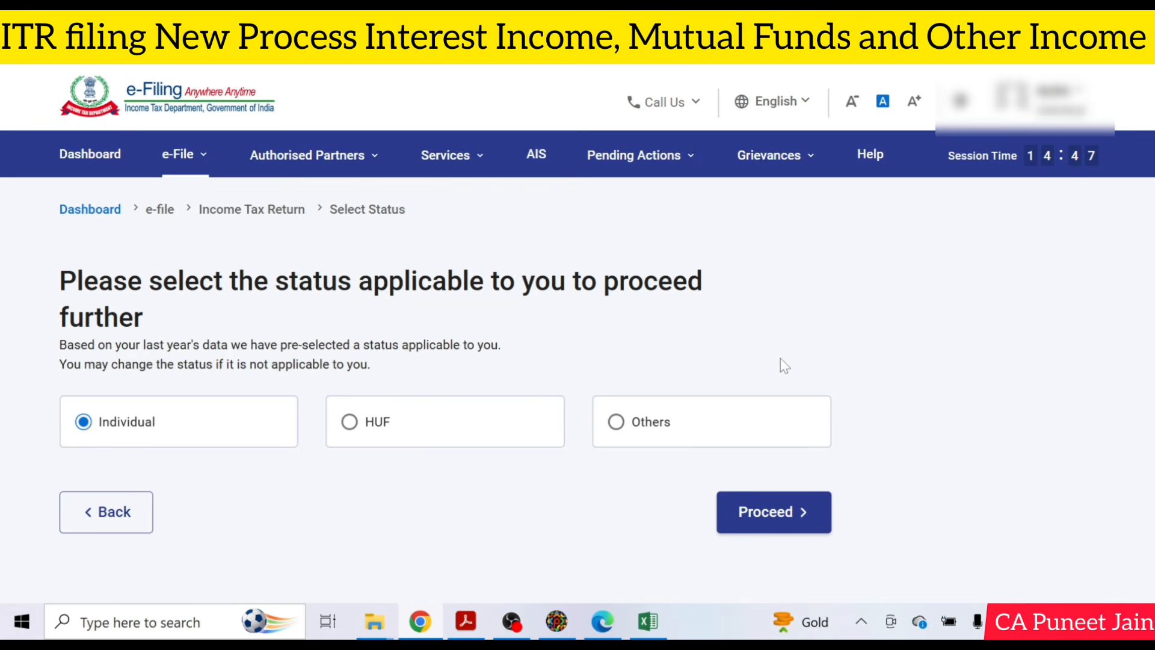
click(786, 519)
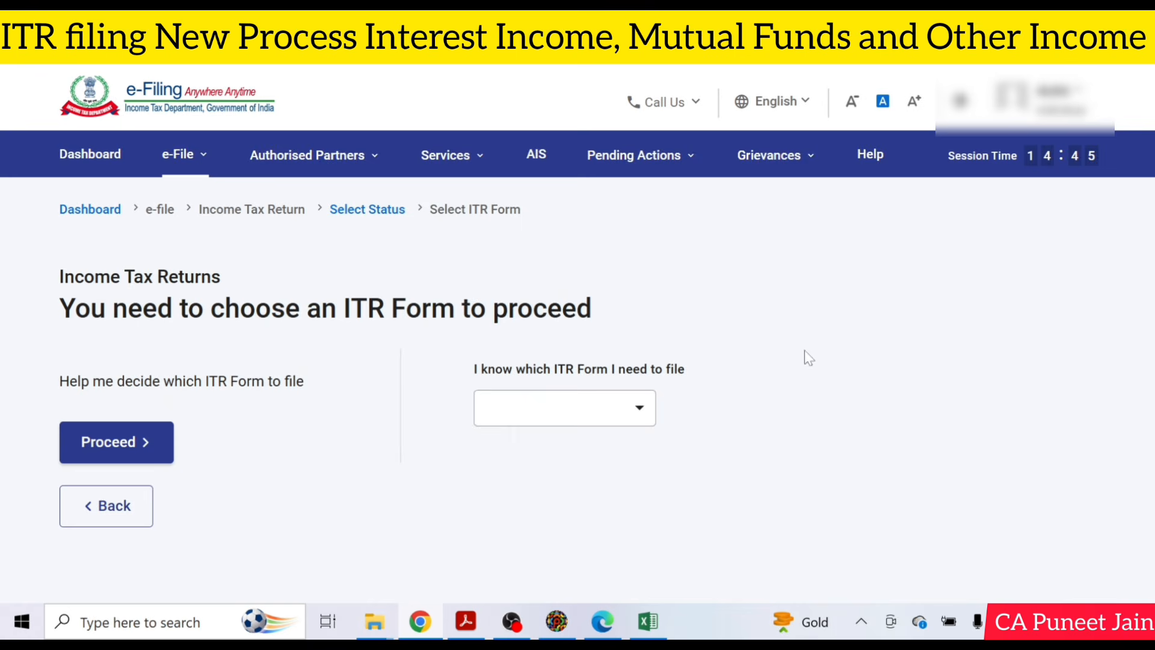
click(544, 409)
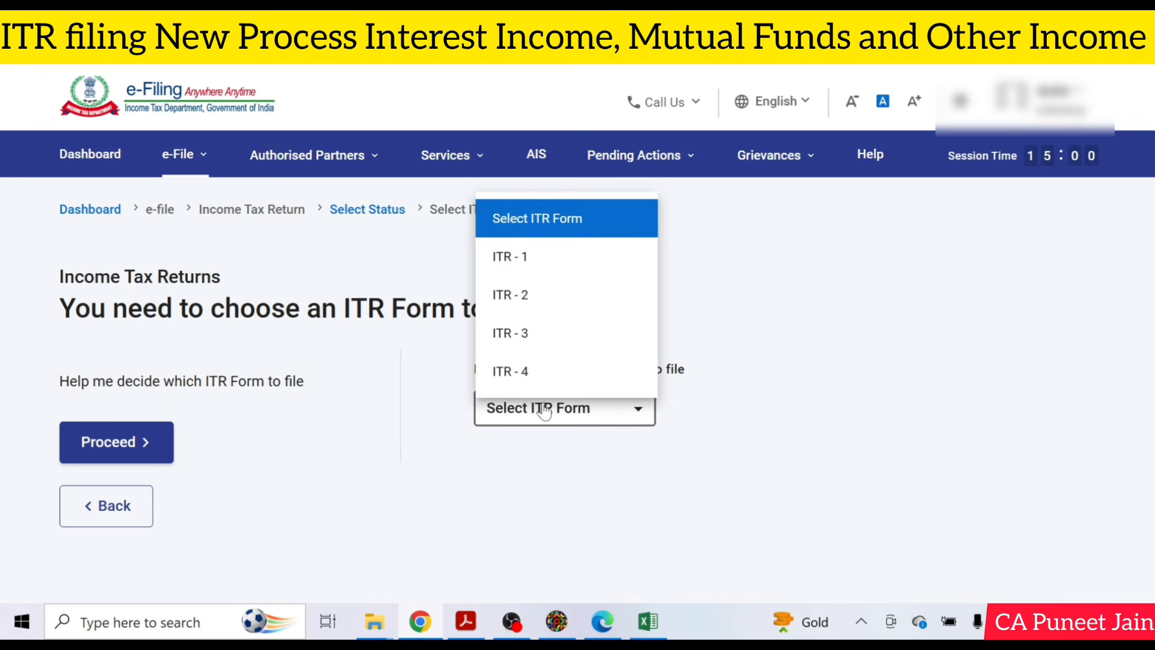
click(549, 296)
click(621, 510)
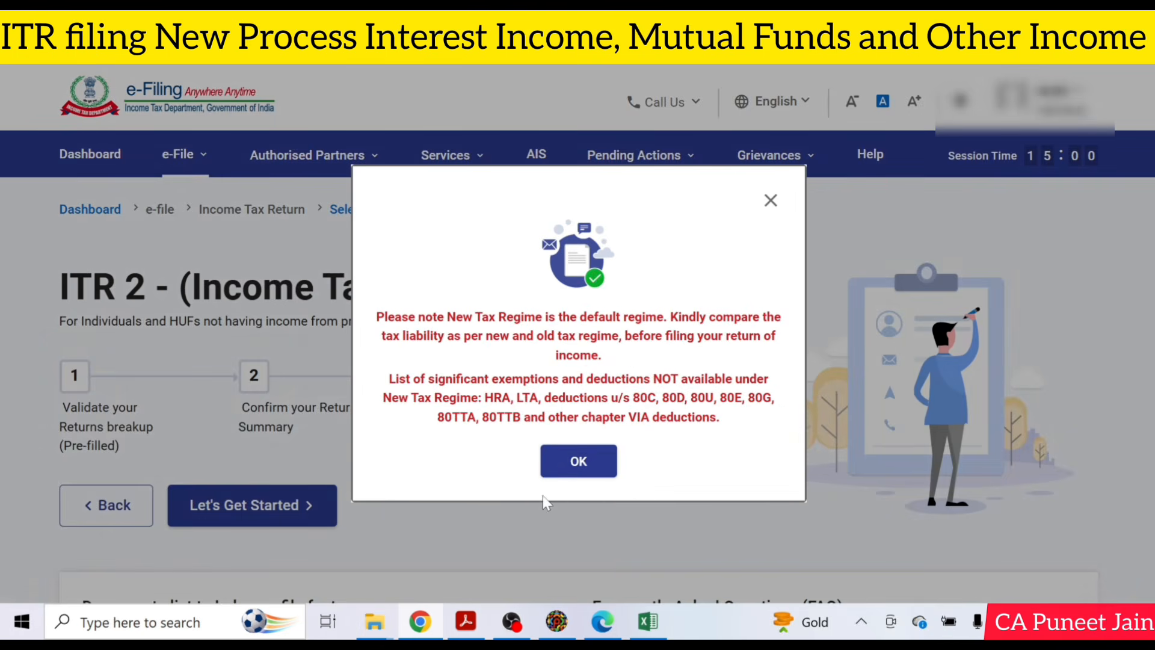
- Get started with ITR 2 and give taxable income above the basic exemption limit as the filing reason
click(579, 460)
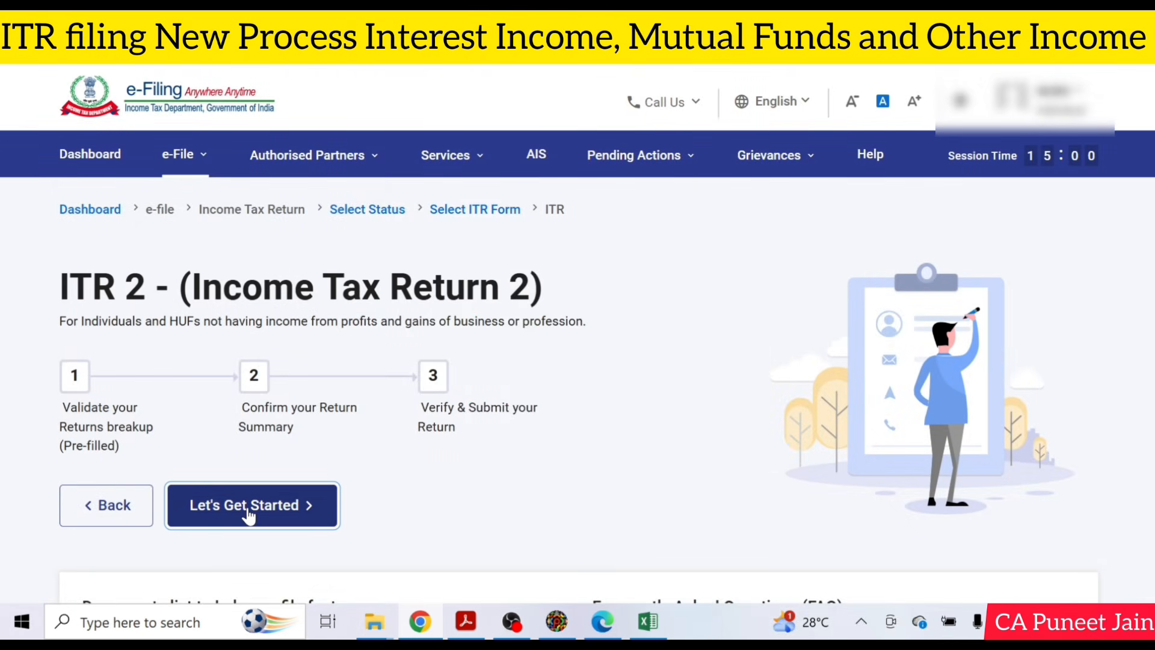
click(249, 515)
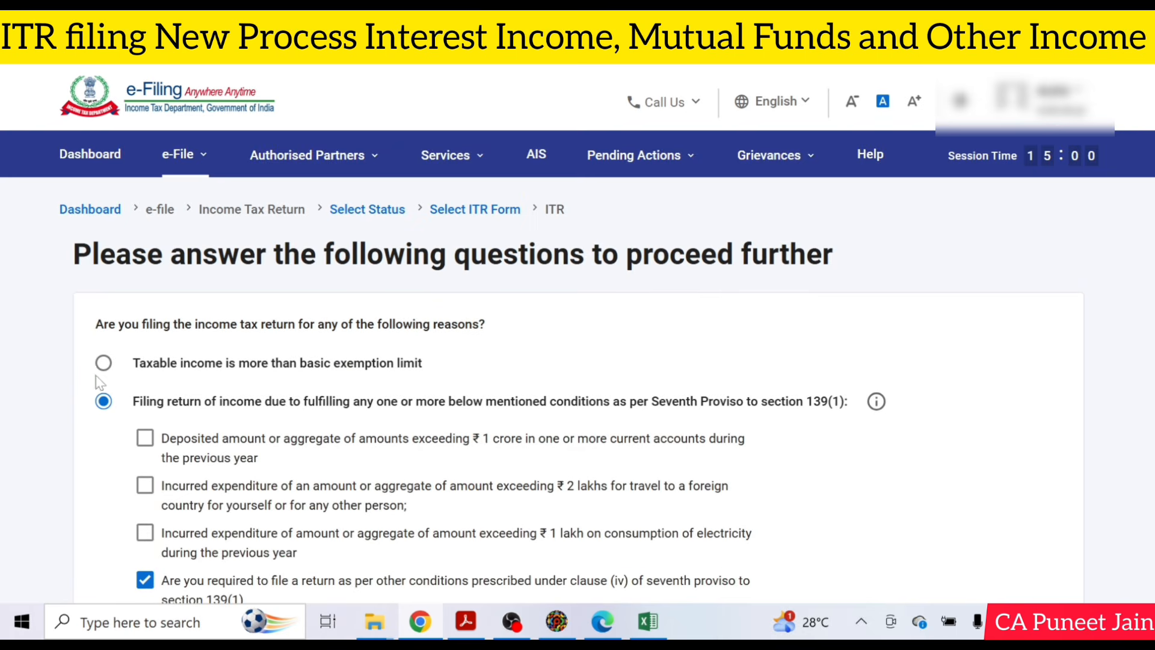
click(103, 362)
scroll(678, 376, down, 5)
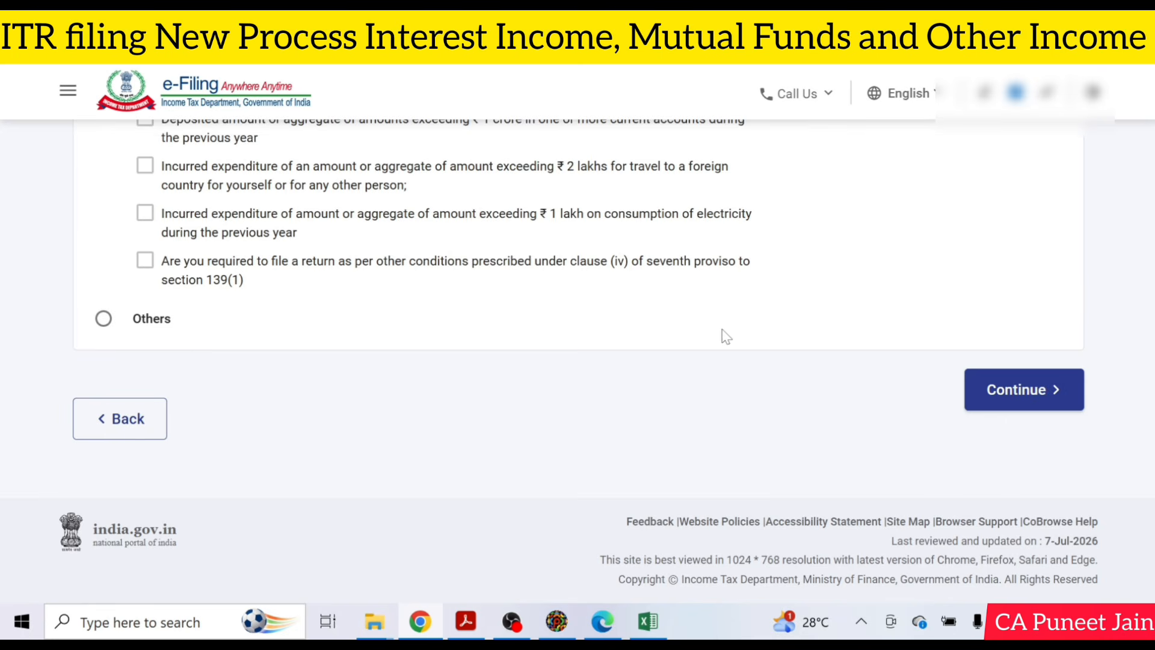
click(989, 391)
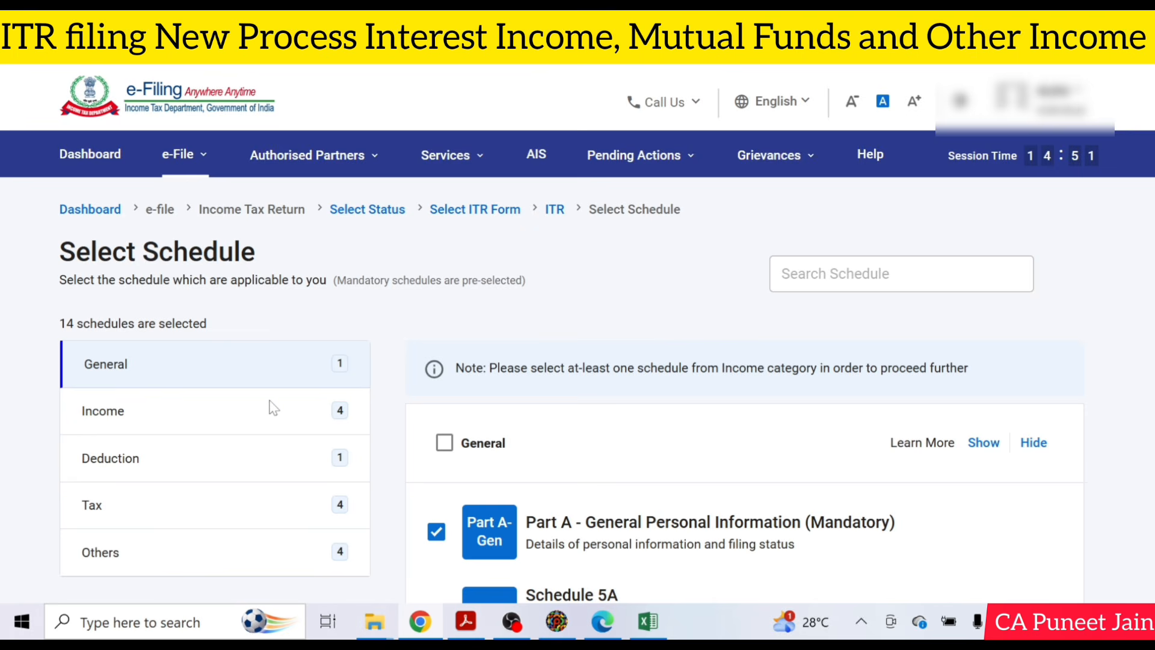
- In the Income schedules, deselect Salary and House Property and select Capital Gains and Schedule 112A
scroll(274, 408, down, 2)
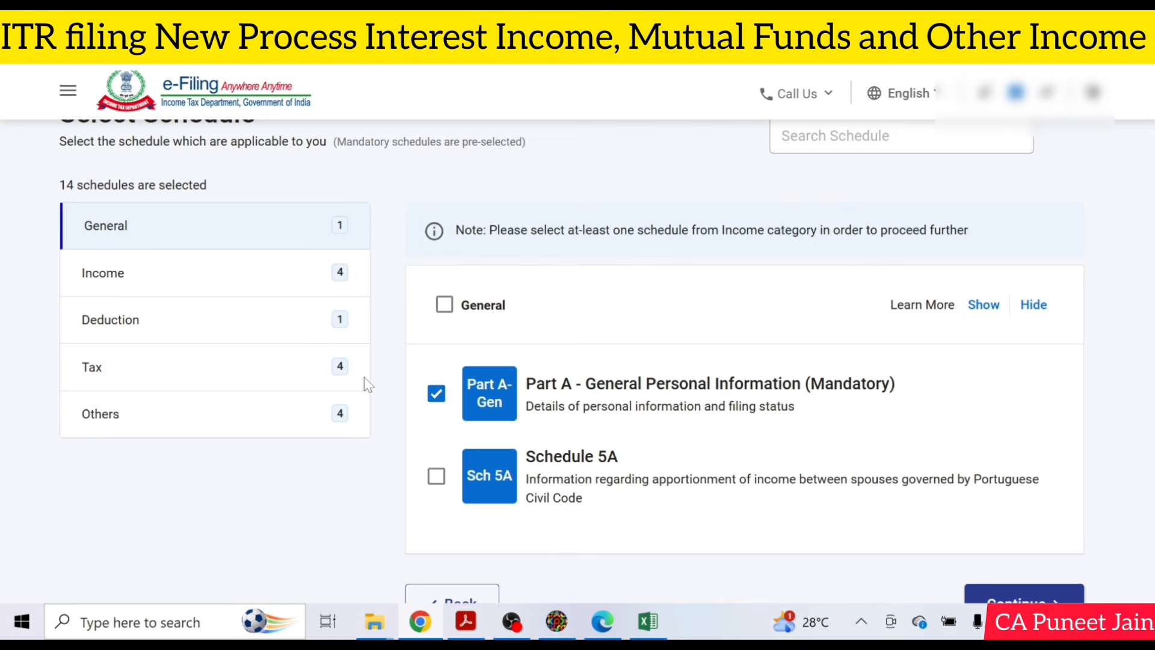
click(283, 282)
scroll(424, 301, down, 3)
click(436, 214)
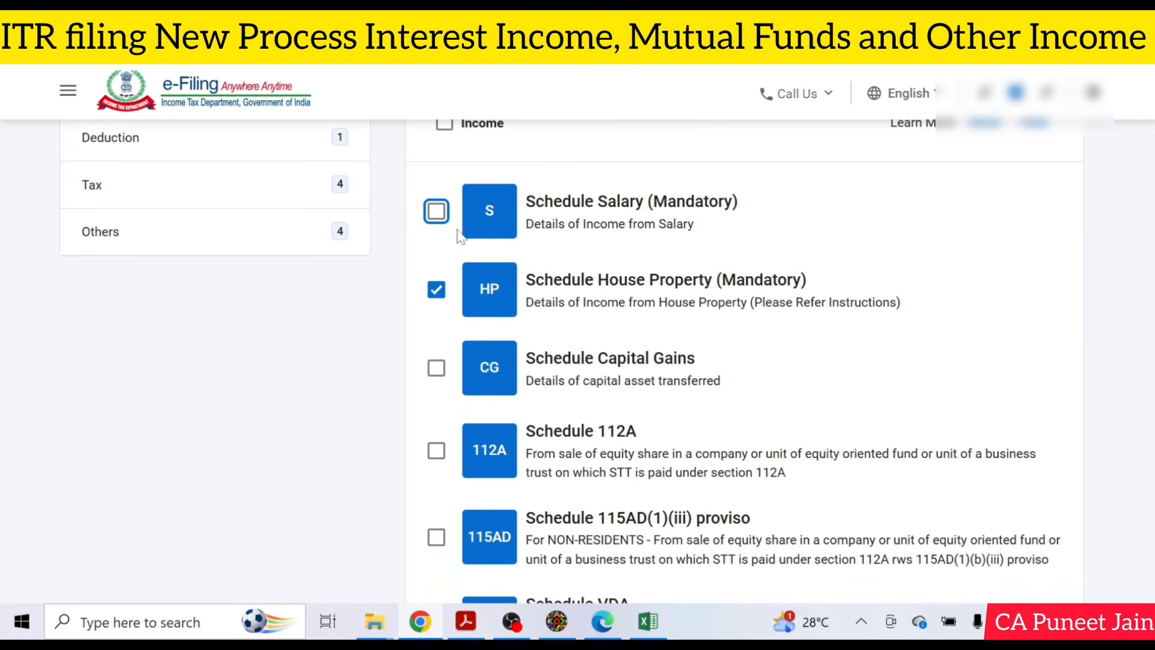
click(437, 290)
scroll(445, 313, down, 2)
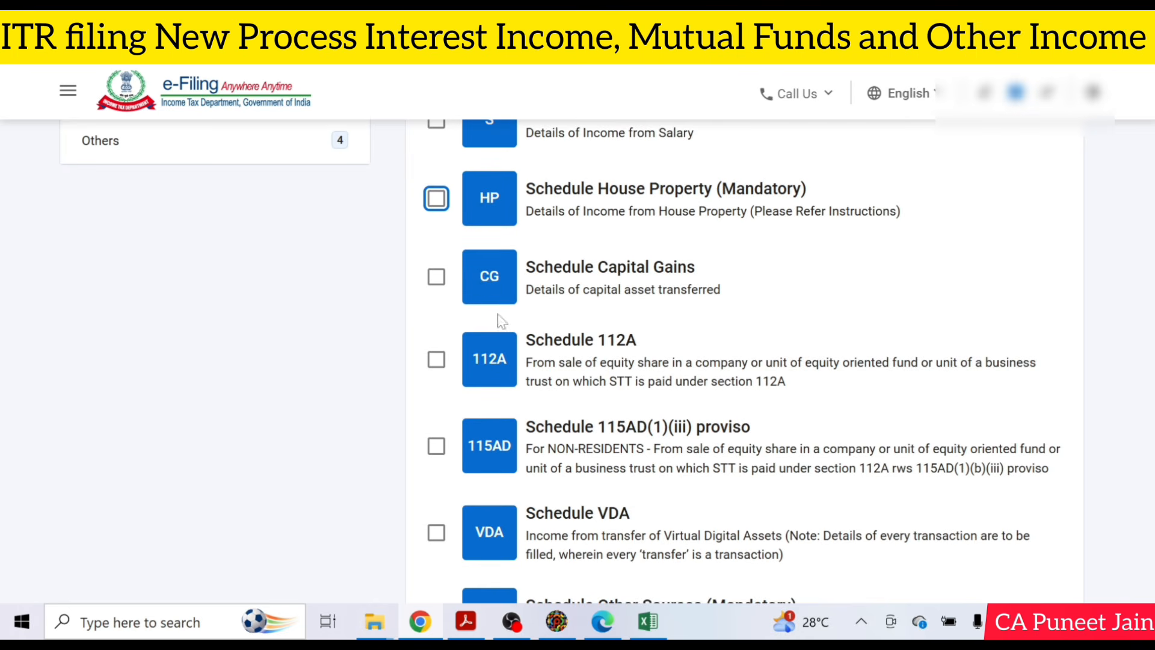
click(436, 276)
click(436, 359)
scroll(457, 397, down, 4)
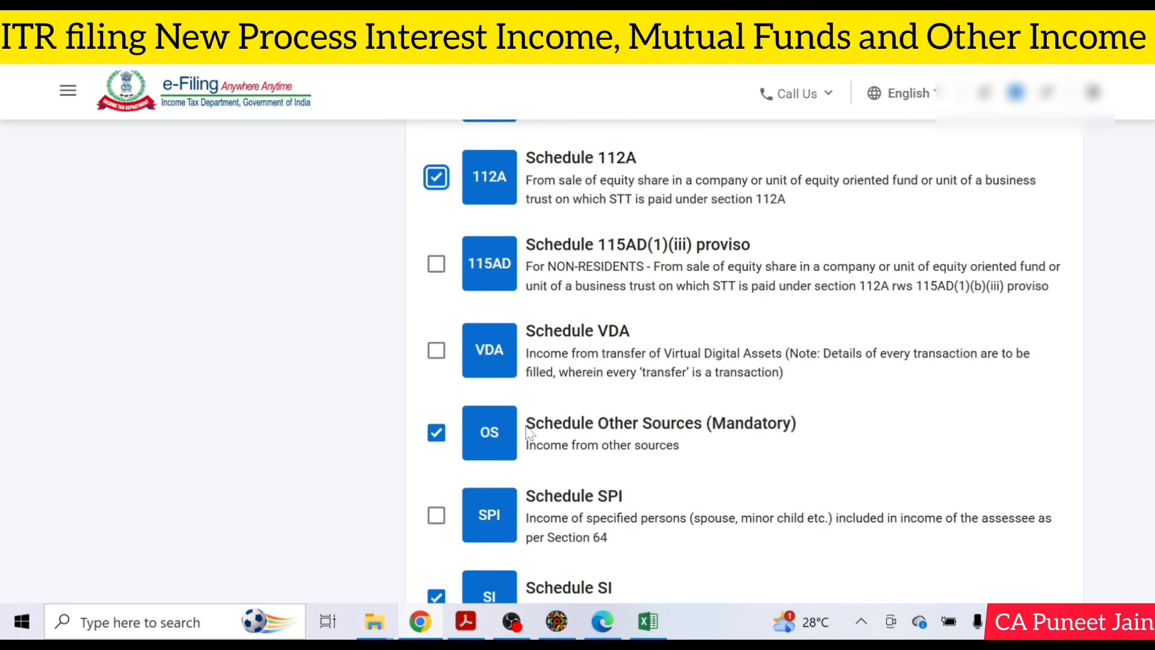
scroll(528, 432, down, 2)
scroll(391, 361, up, 10)
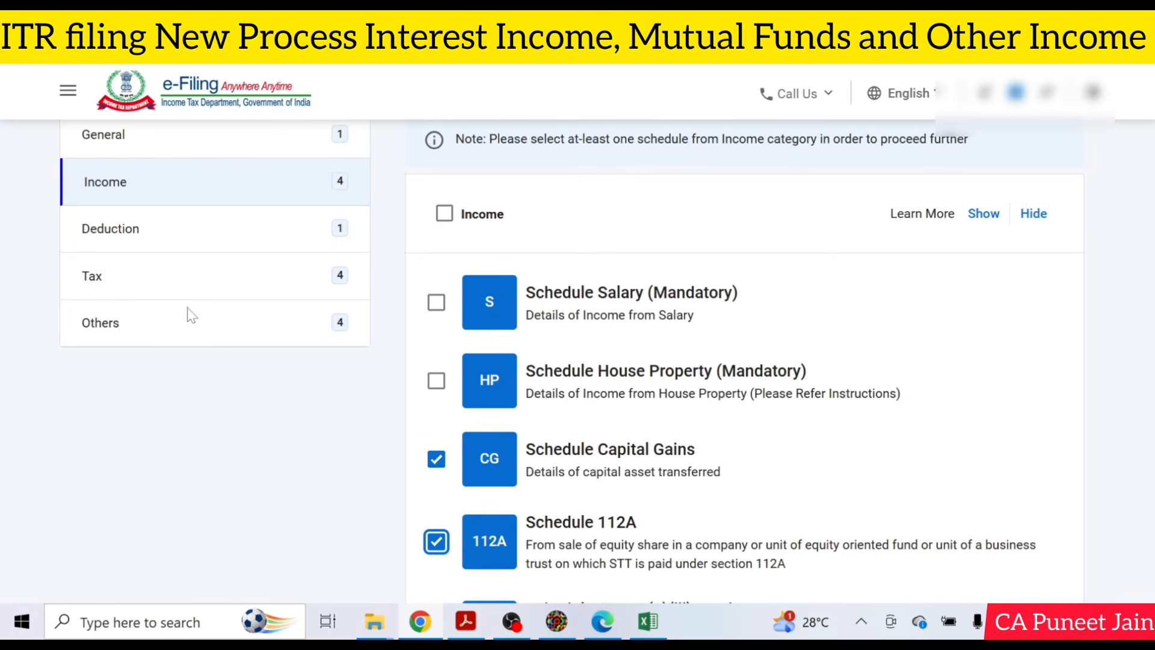
- Select all Deduction schedules and check the selected Tax schedules
click(290, 239)
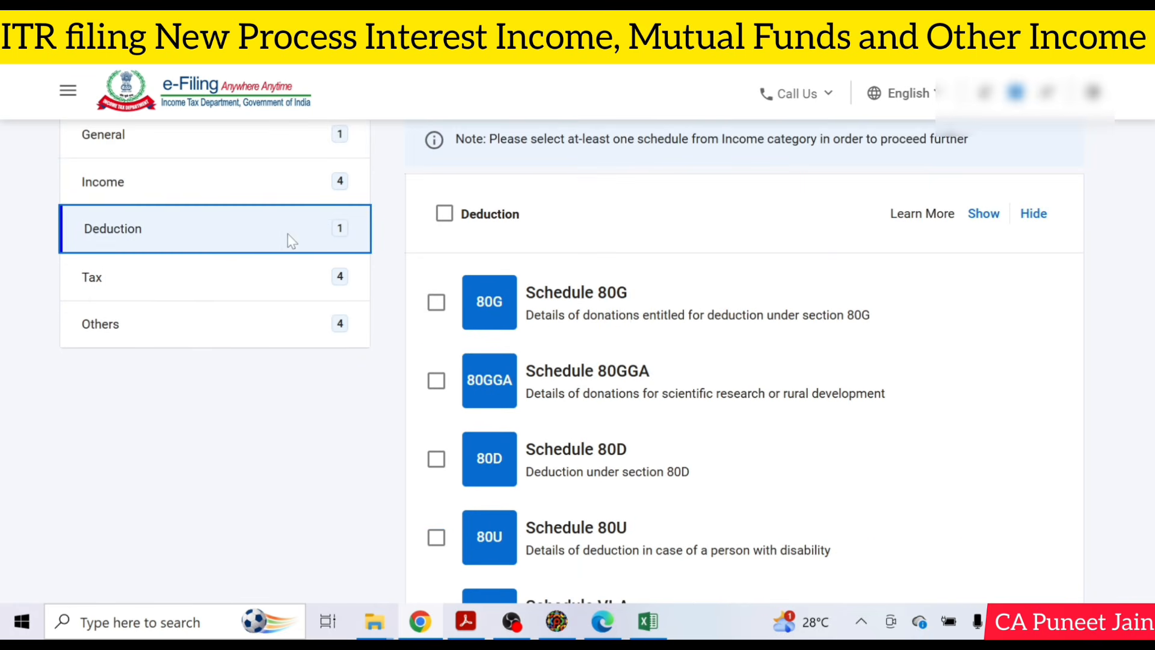
click(444, 215)
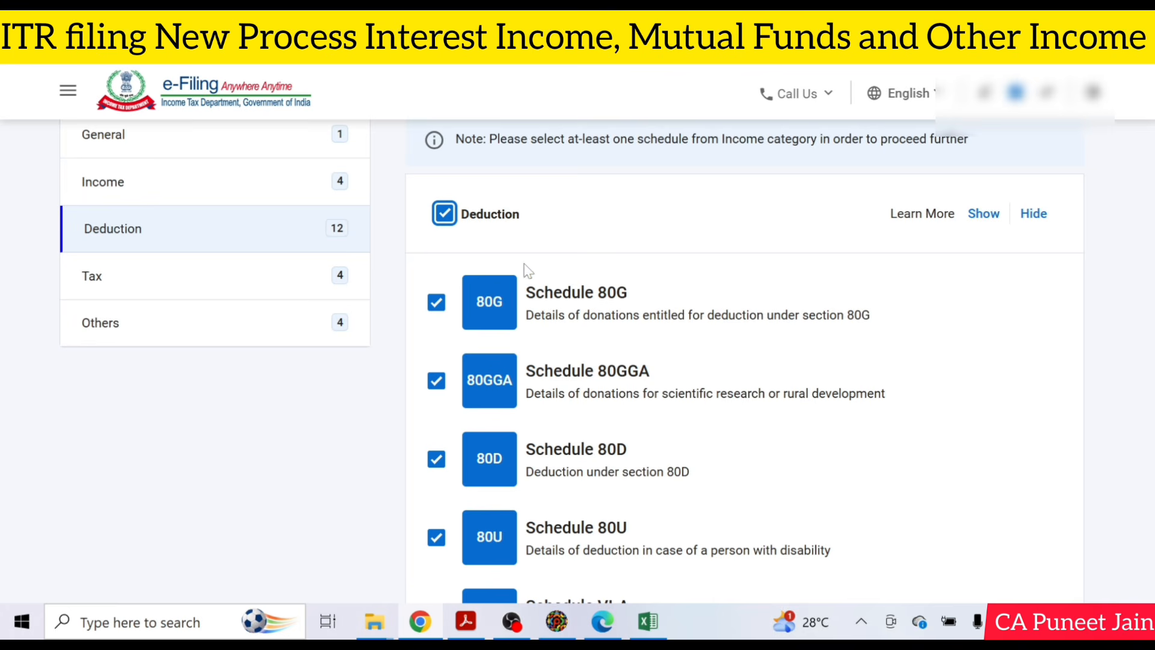
click(284, 282)
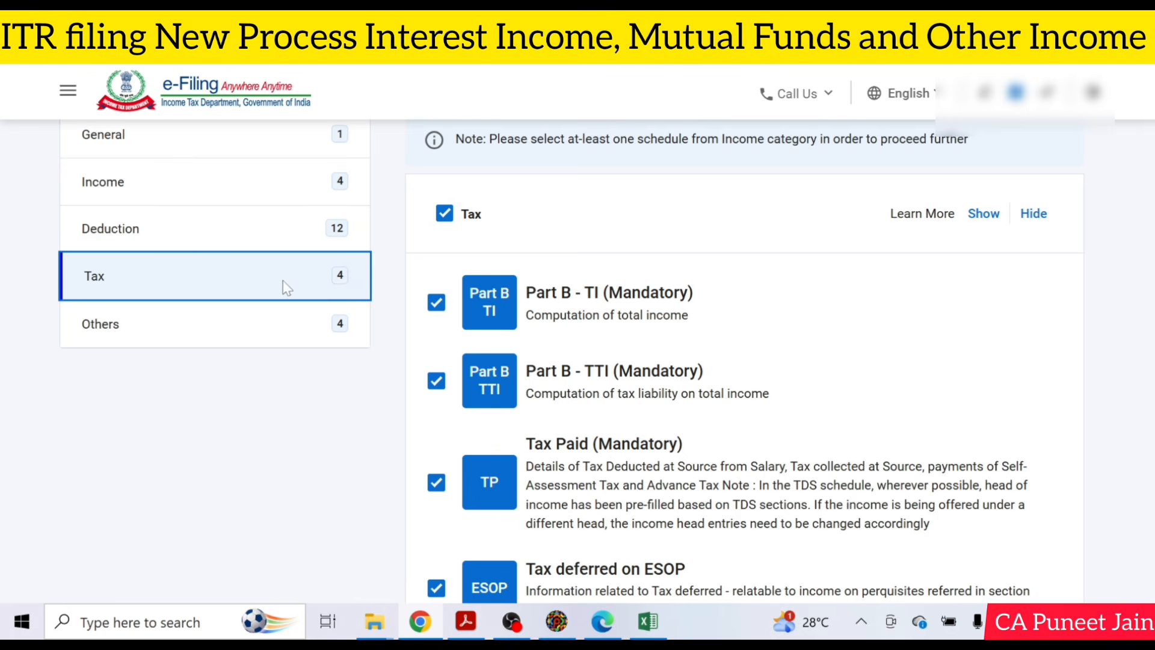
scroll(710, 475, down, 3)
scroll(709, 475, down, 2)
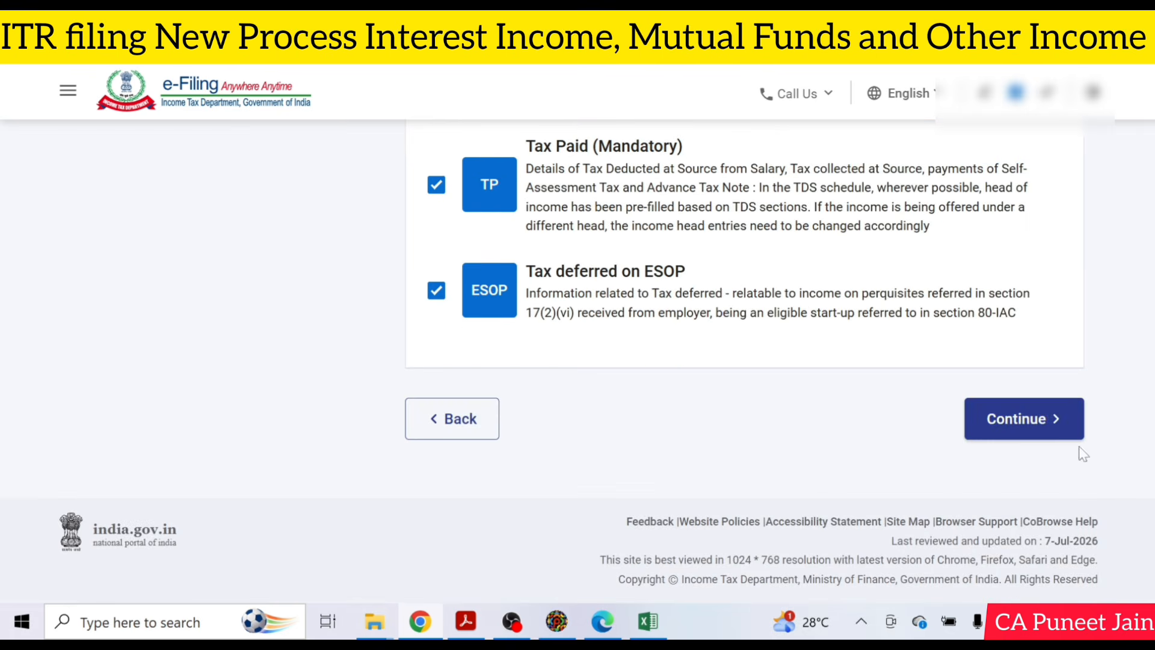
- Continue to the Return Summary with the chosen schedules and acknowledge the pre-filled data notice
click(1056, 424)
click(297, 364)
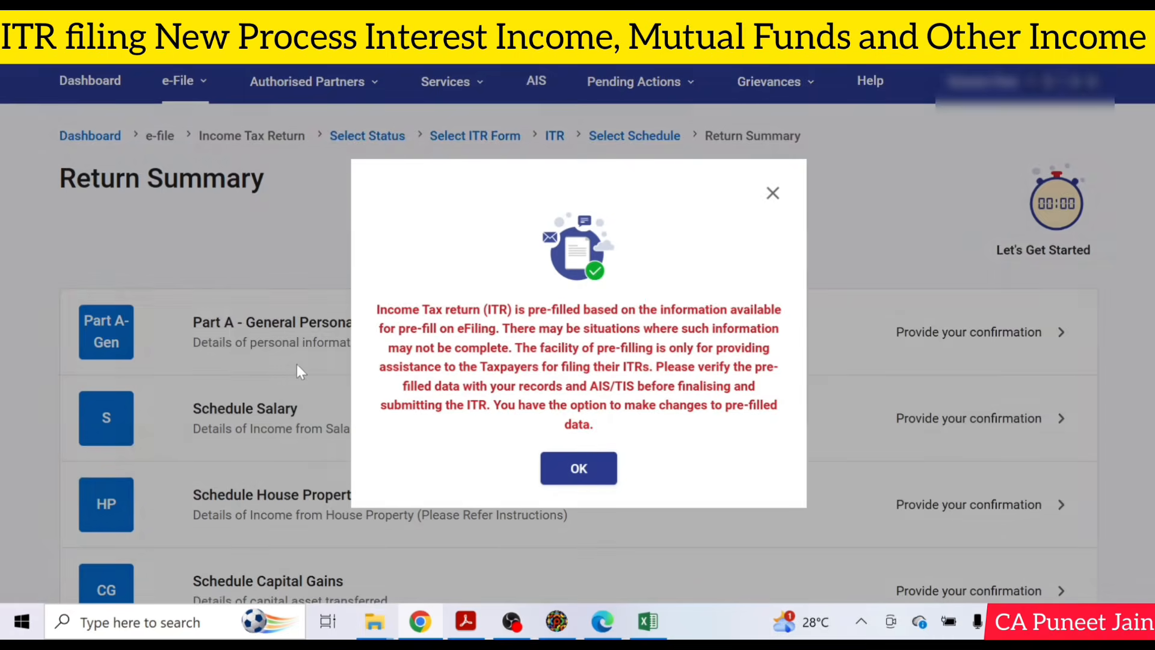
click(592, 473)
scroll(592, 473, up, 2)
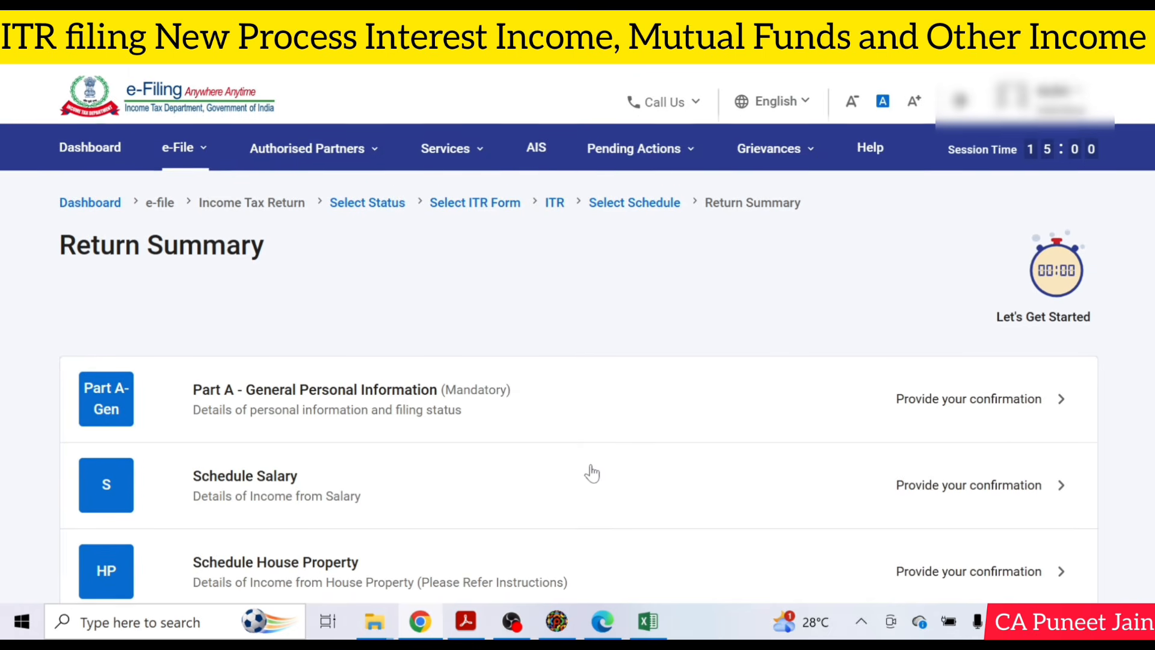
- Open the Annual Information Statement on the Compliance Portal and examine the Taxpayer Information Summary
click(544, 151)
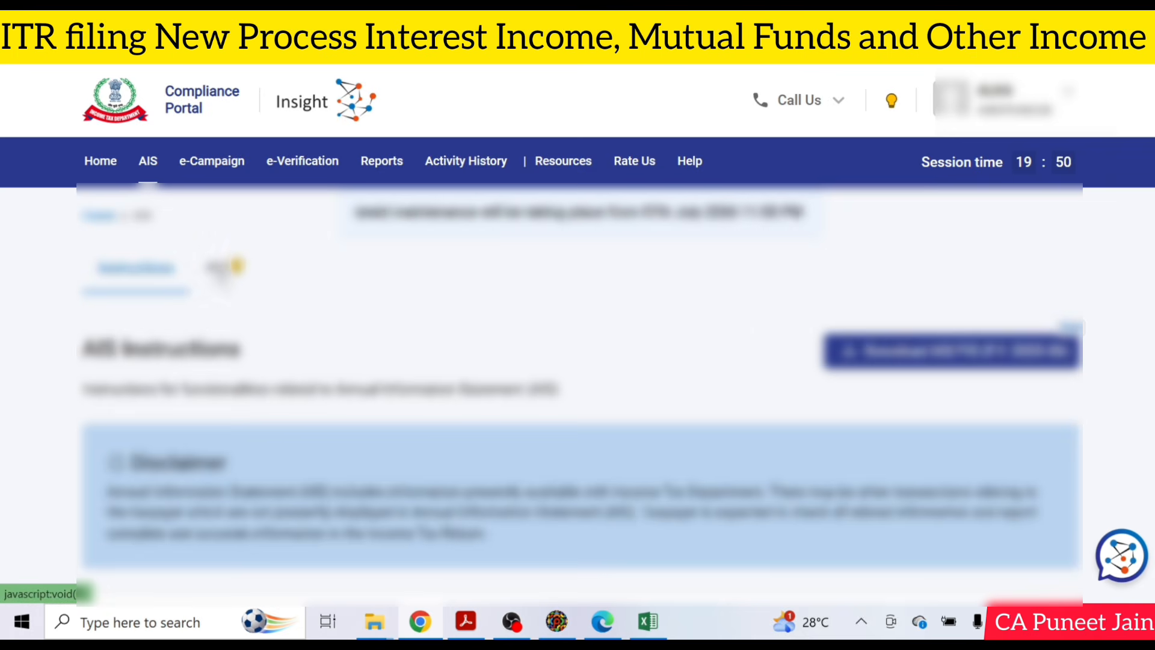
click(222, 267)
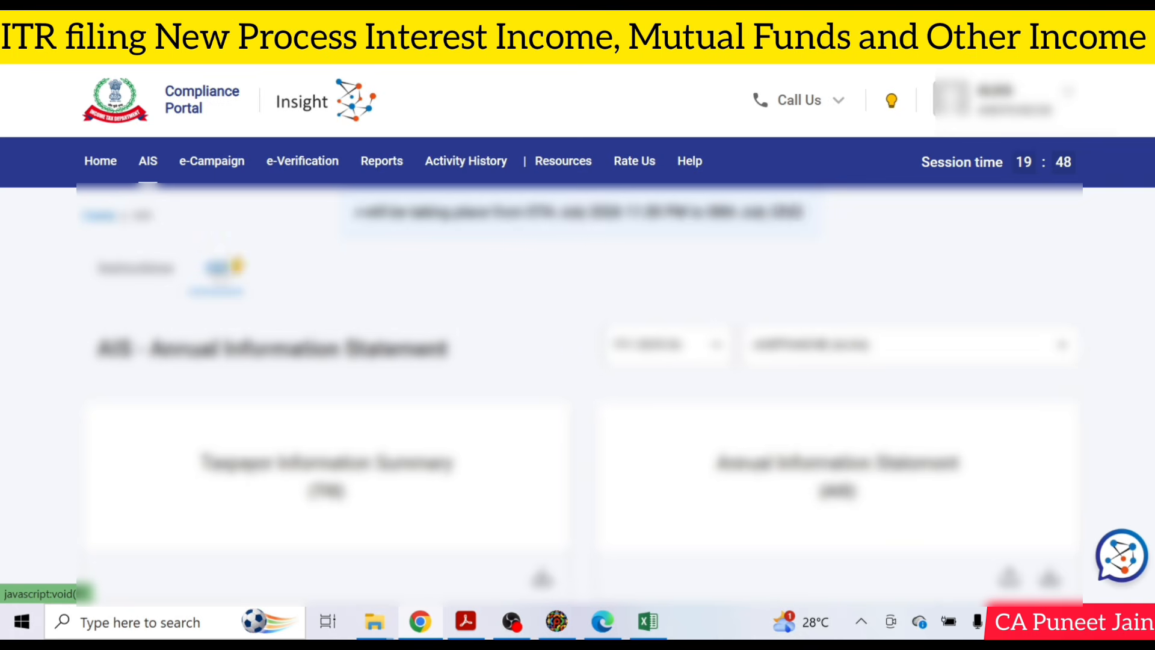
click(347, 486)
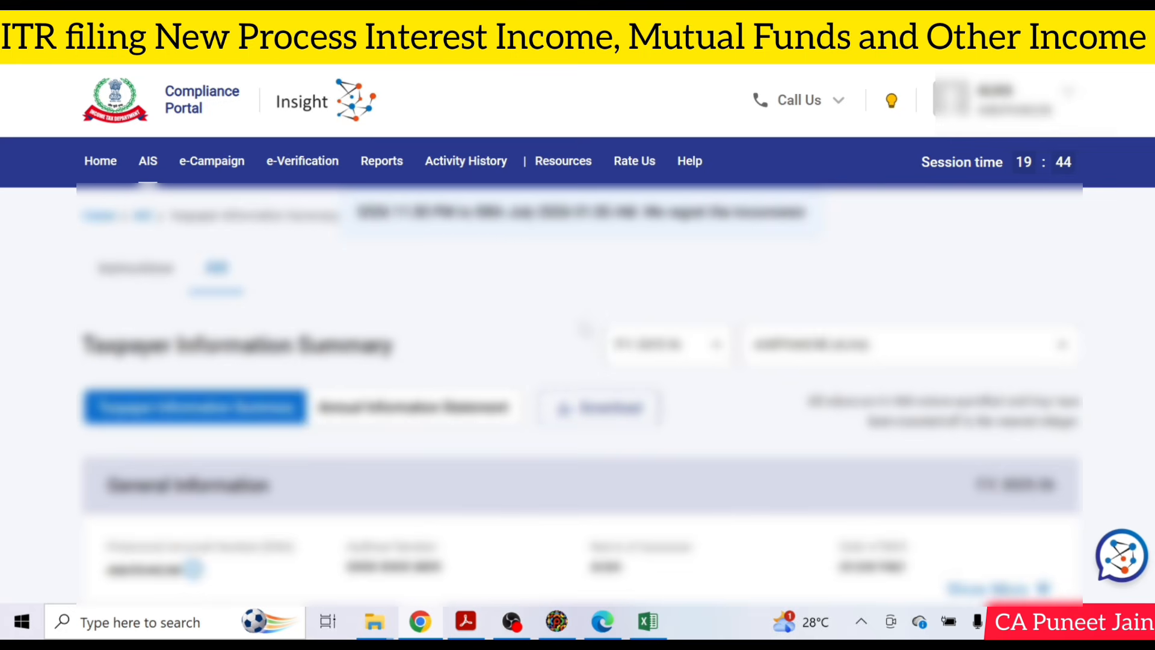
scroll(301, 278, down, 8)
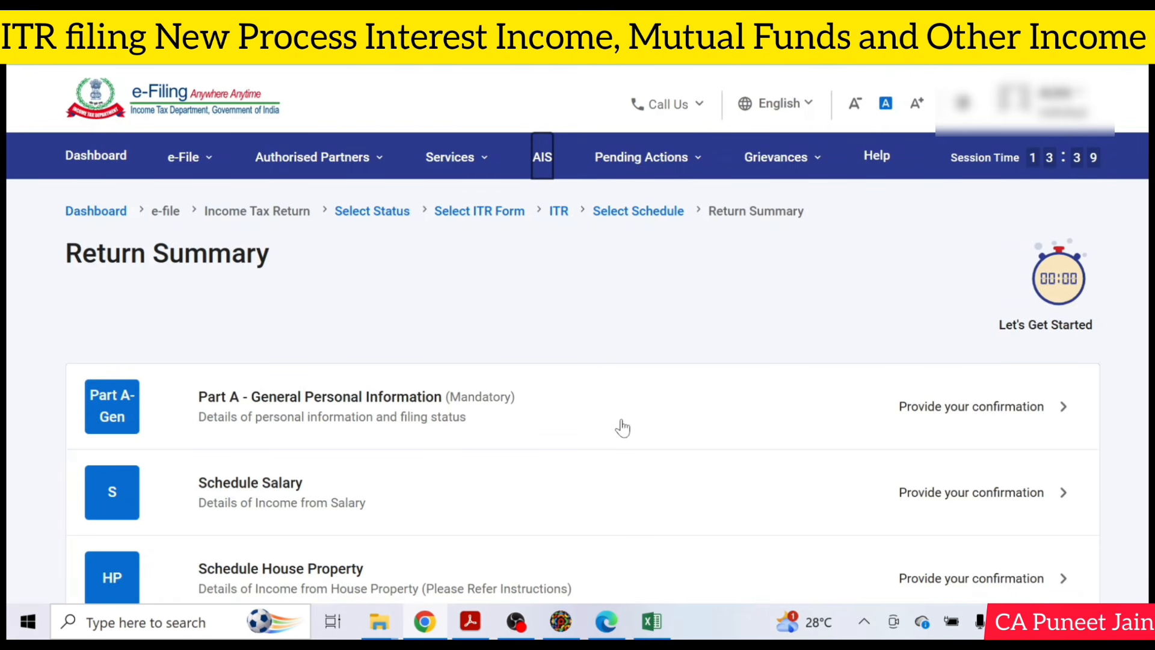
- Open Part A - General Personal Information in the return and review the filing section and tax regime choices under Filing Status
click(871, 409)
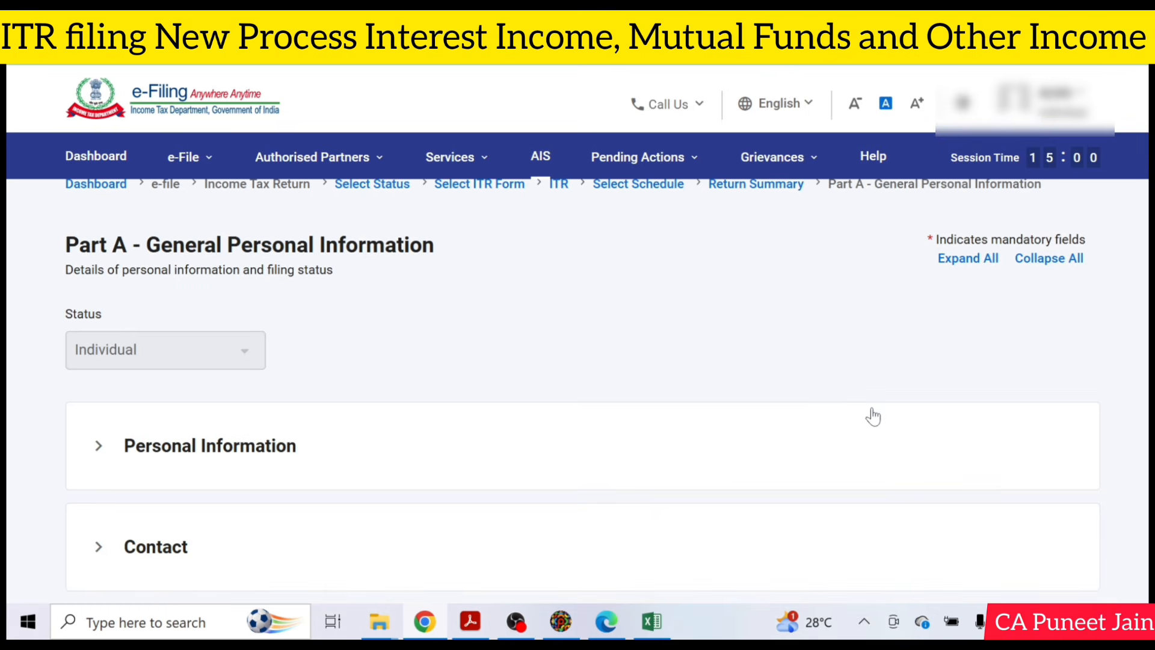
scroll(873, 415, down, 3)
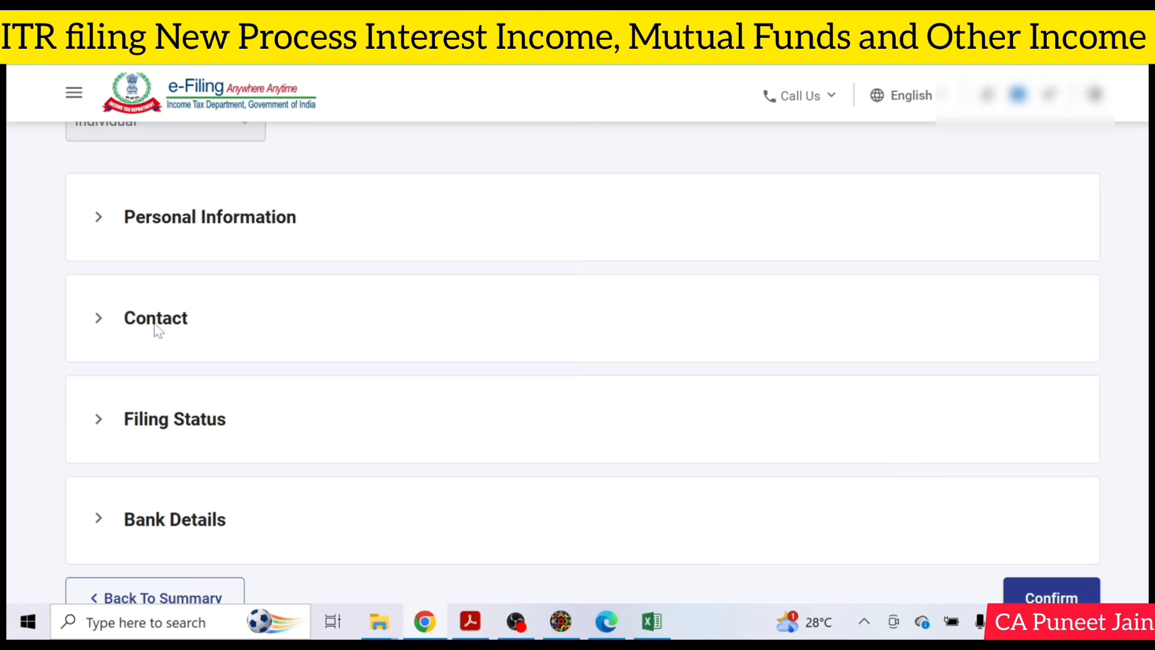
scroll(158, 330, down, 3)
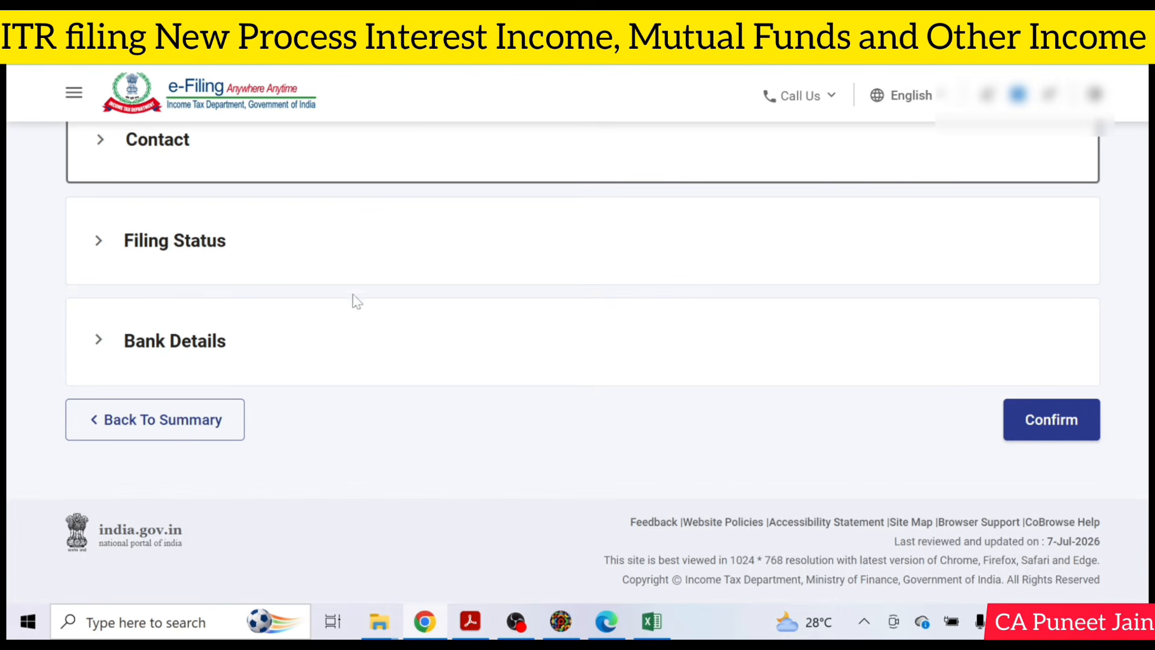
click(132, 250)
scroll(145, 270, down, 3)
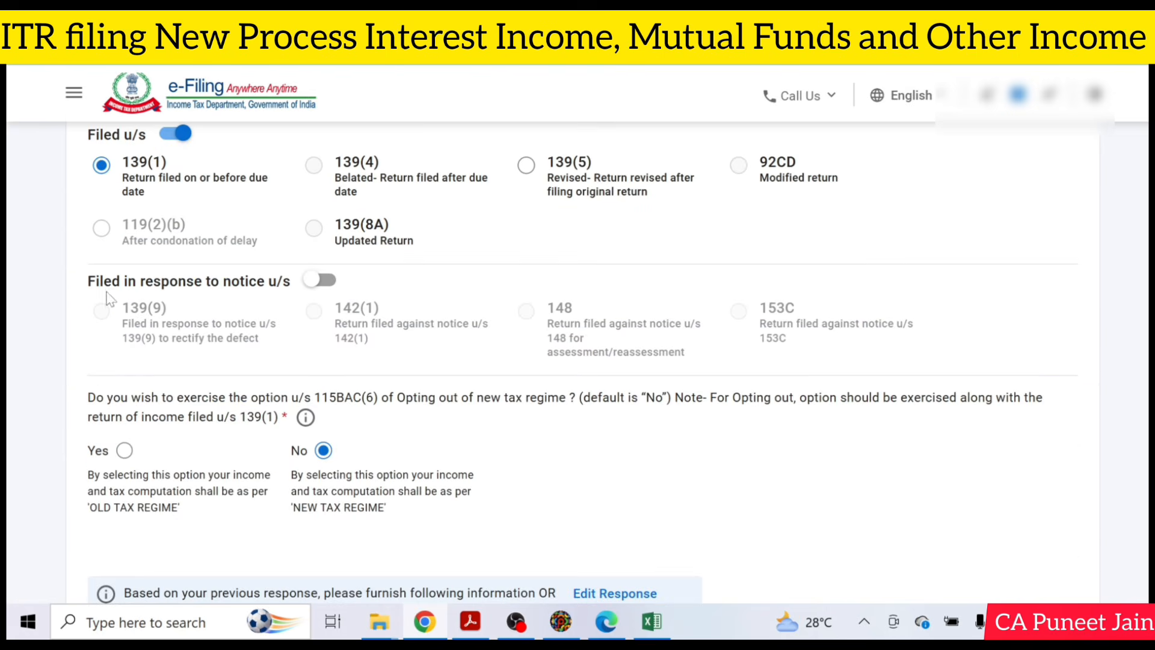
scroll(570, 272, down, 2)
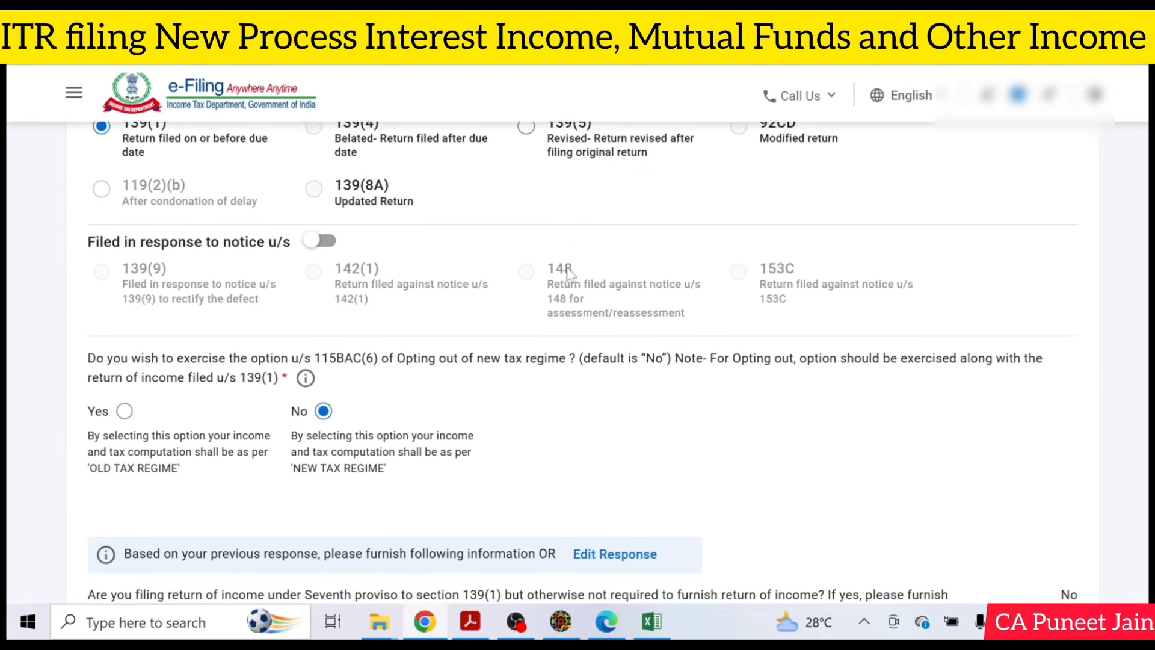
scroll(294, 254, up, 2)
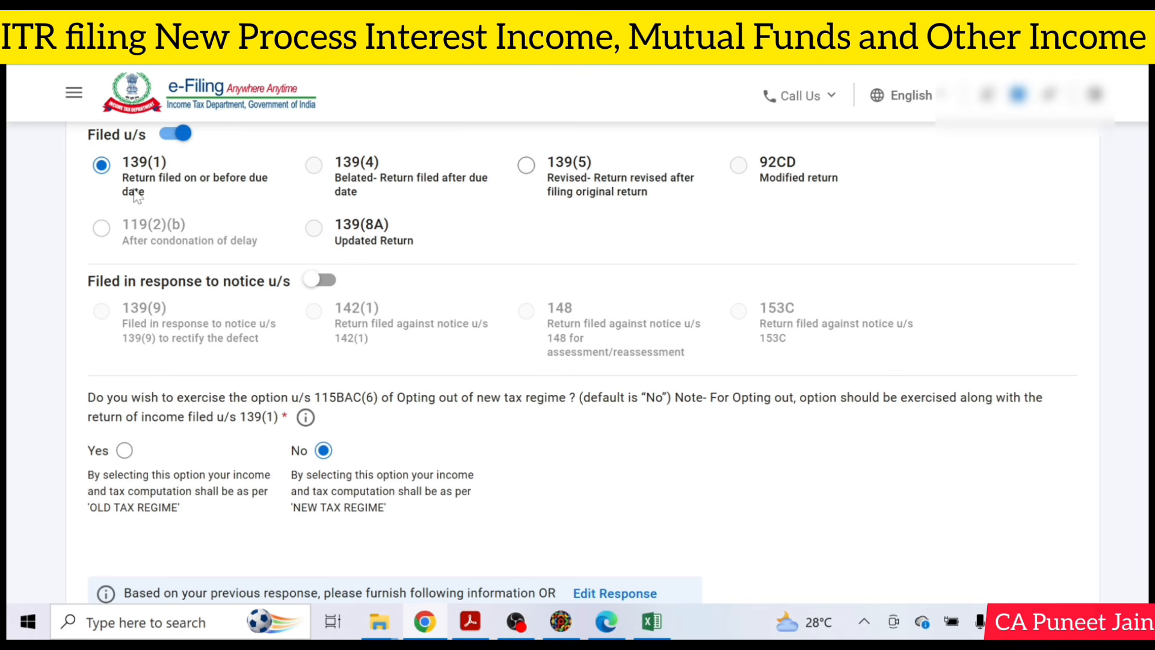
- Set the residential status to Resident with the condition of being in India for 182 days or more during the previous year
scroll(143, 226, down, 1)
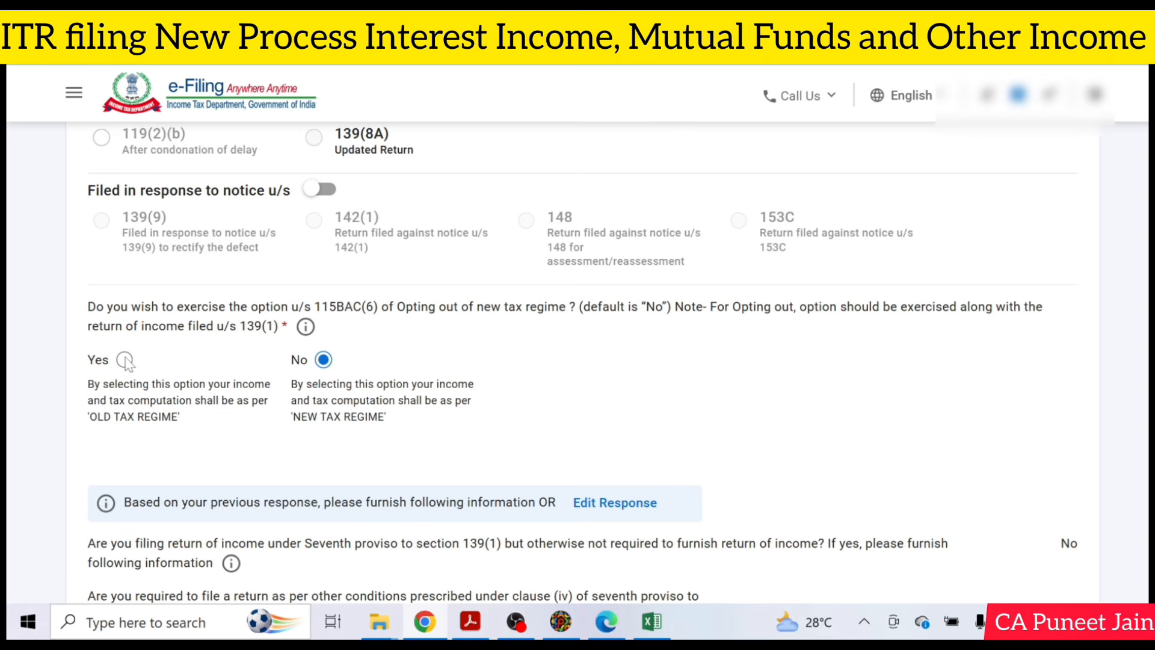
scroll(133, 361, down, 3)
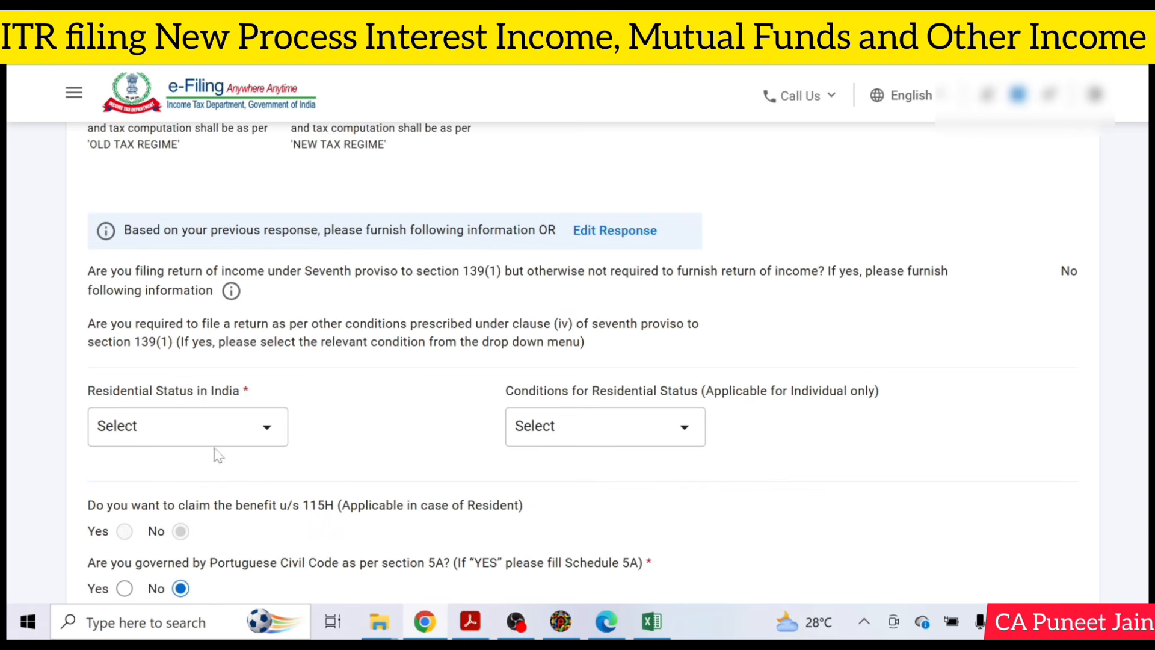
click(198, 428)
click(222, 299)
click(595, 428)
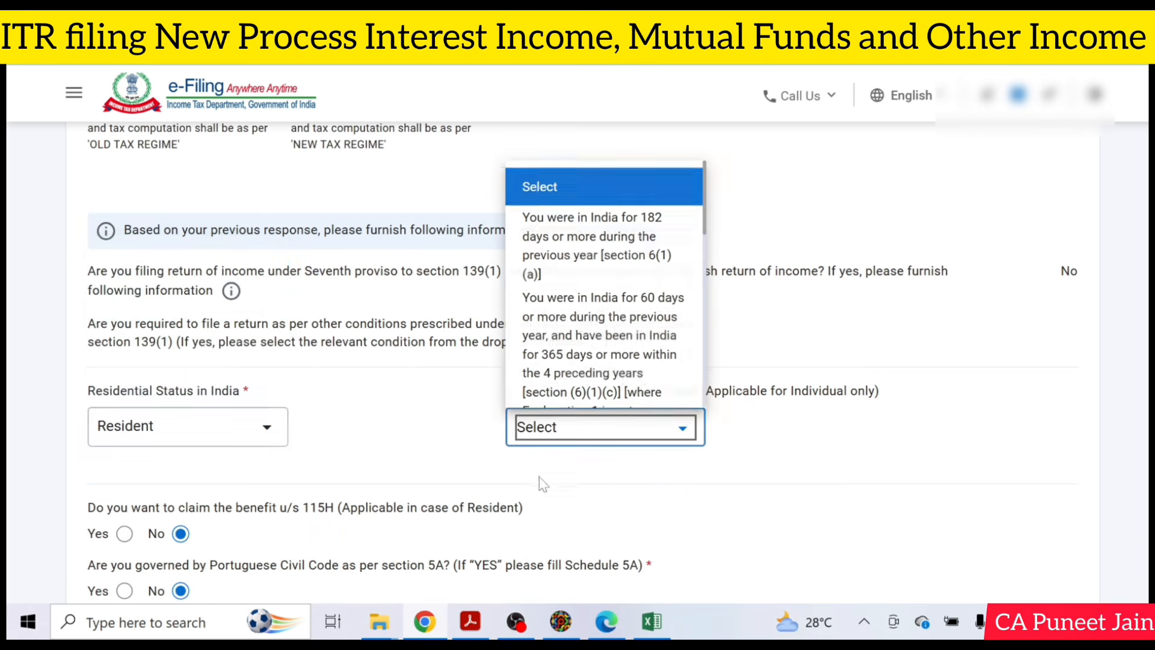
click(589, 255)
- Answer No to the FPI, company director and unlisted equity shares questions and confirm Part A - General
scroll(590, 361, down, 5)
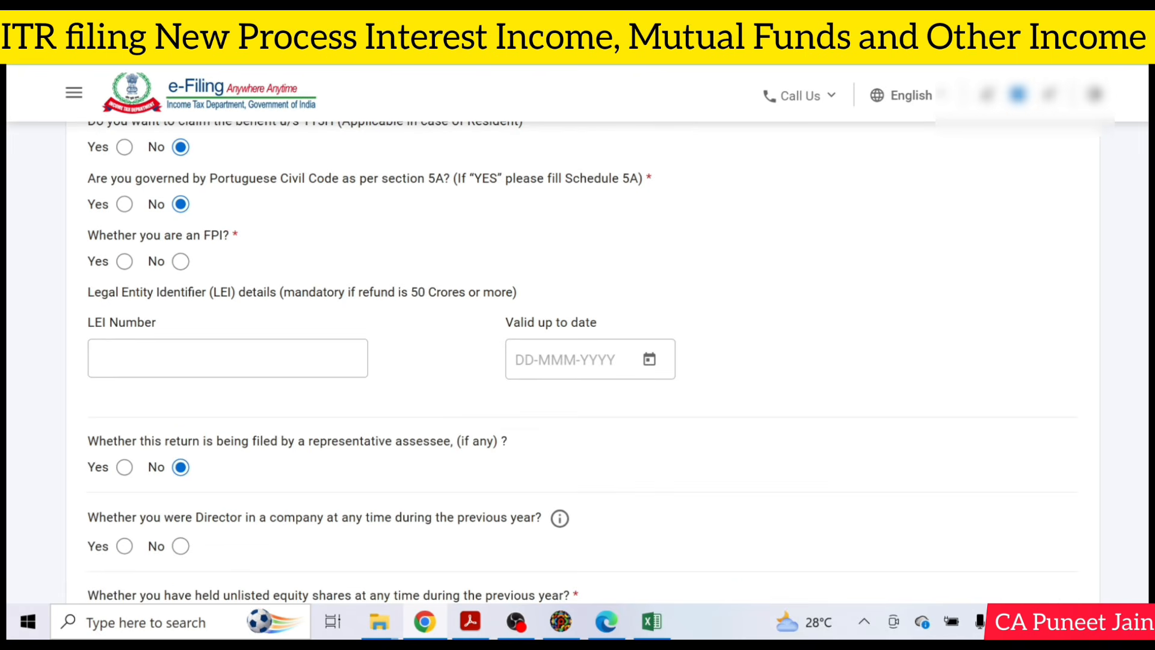
click(181, 261)
click(180, 546)
scroll(324, 316, down, 2)
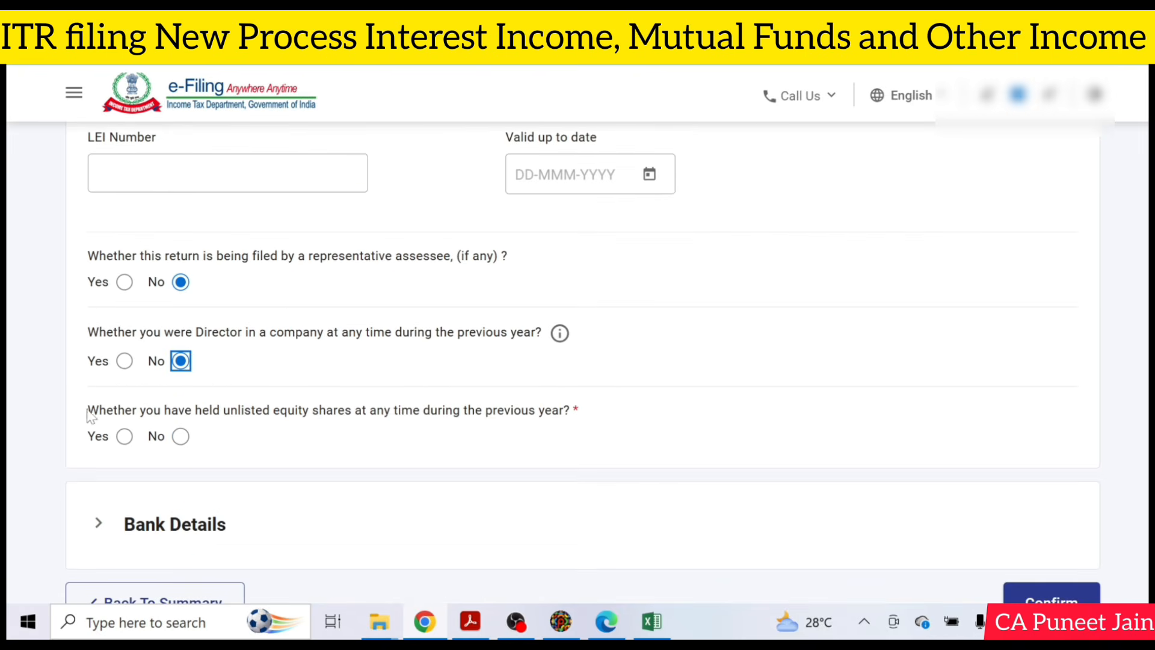
click(181, 436)
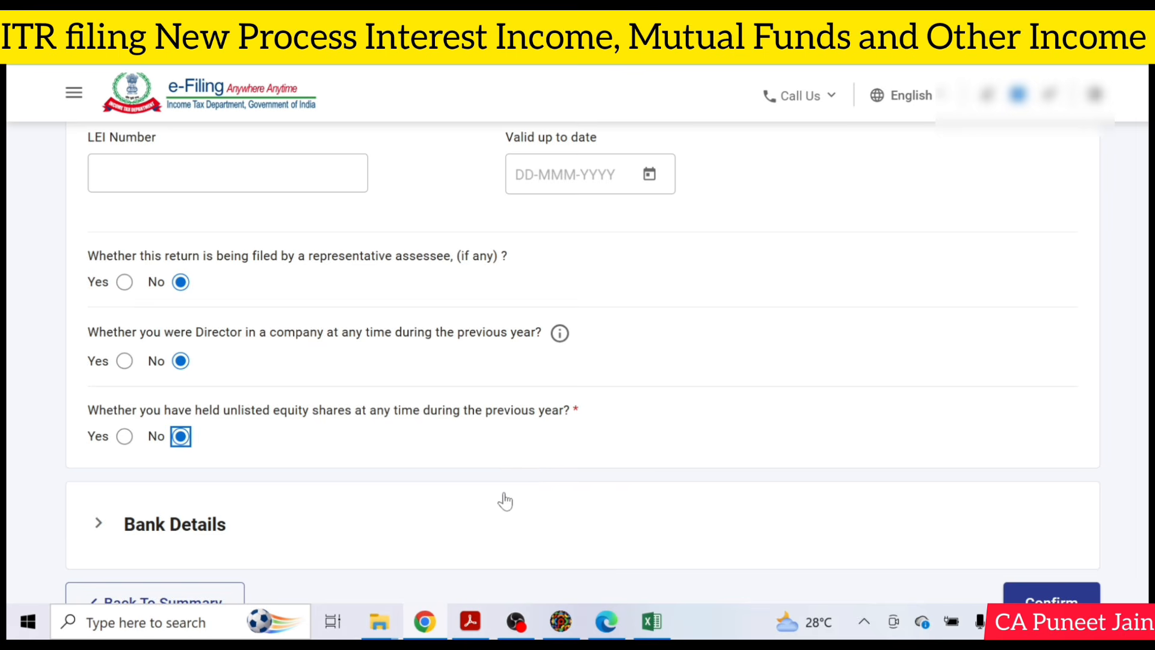
scroll(533, 500, down, 1)
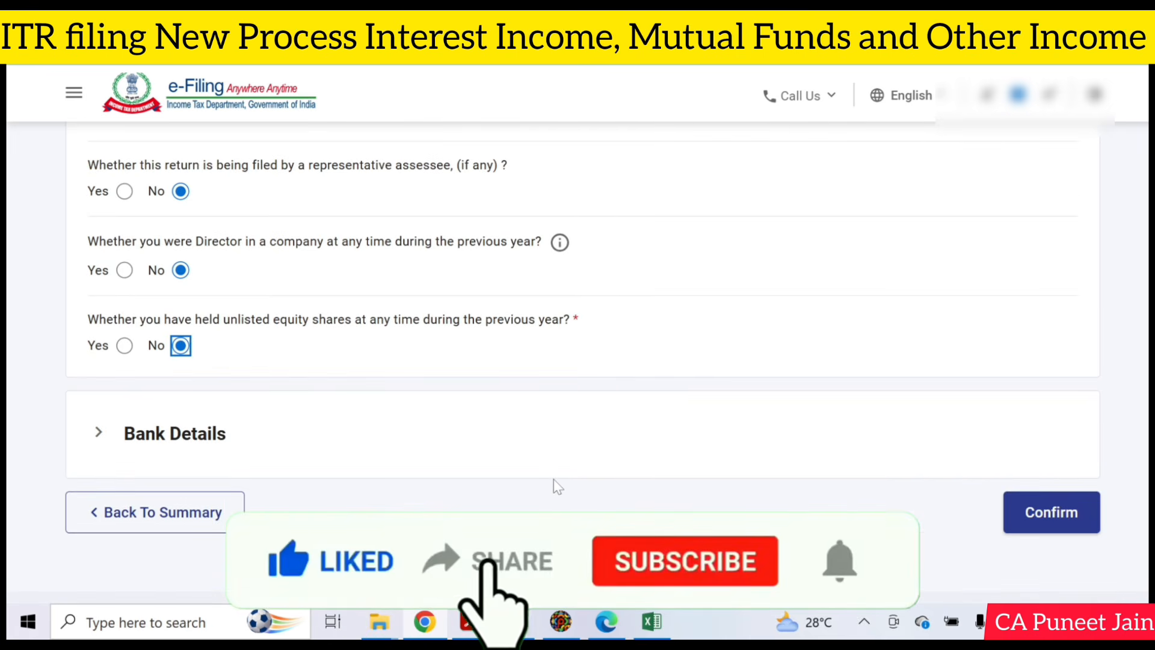
click(1056, 516)
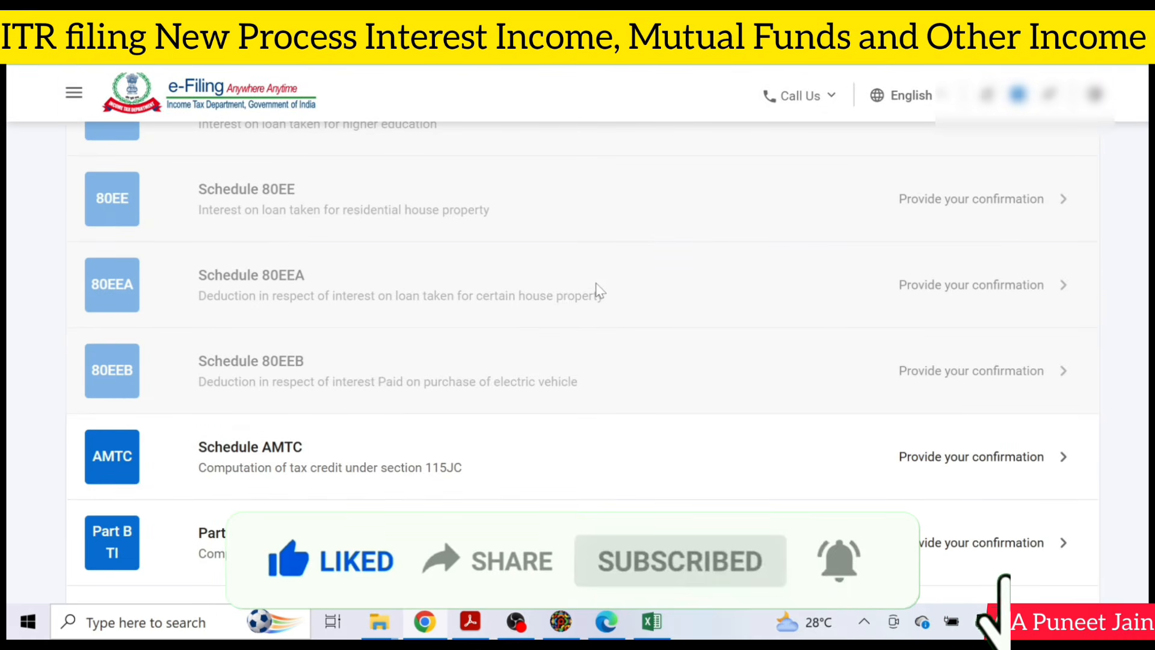
- Open Schedule Other Sources and edit item 1, gross income chargeable to tax at normal applicable rates
scroll(619, 287, up, 8)
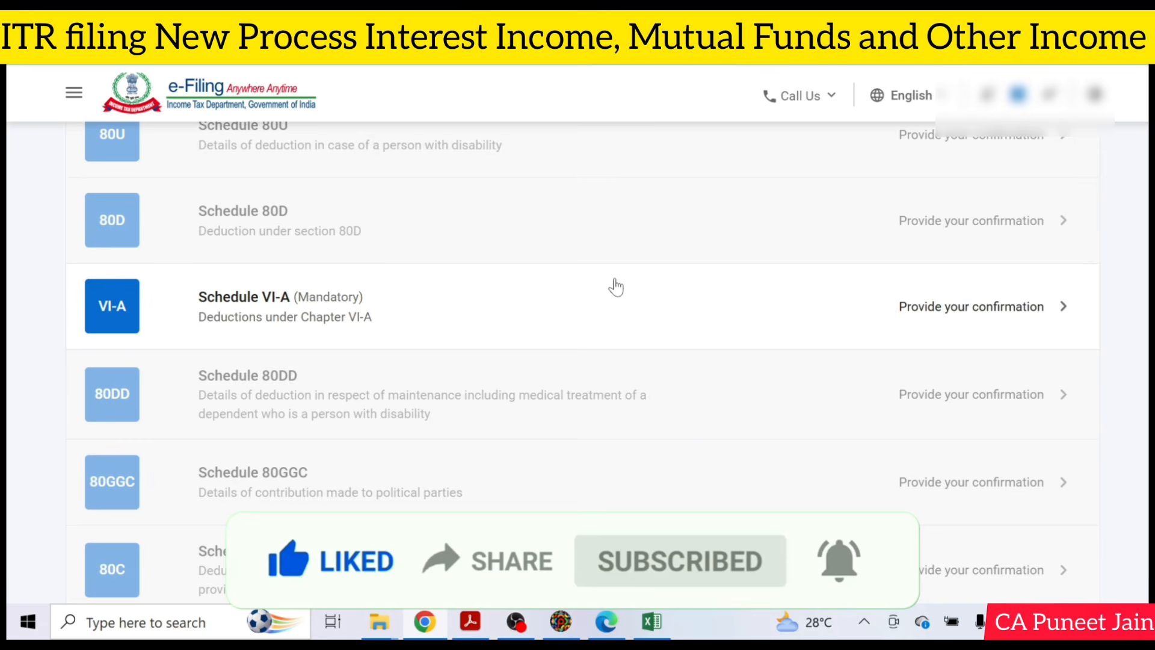
scroll(619, 287, up, 4)
scroll(616, 287, up, 5)
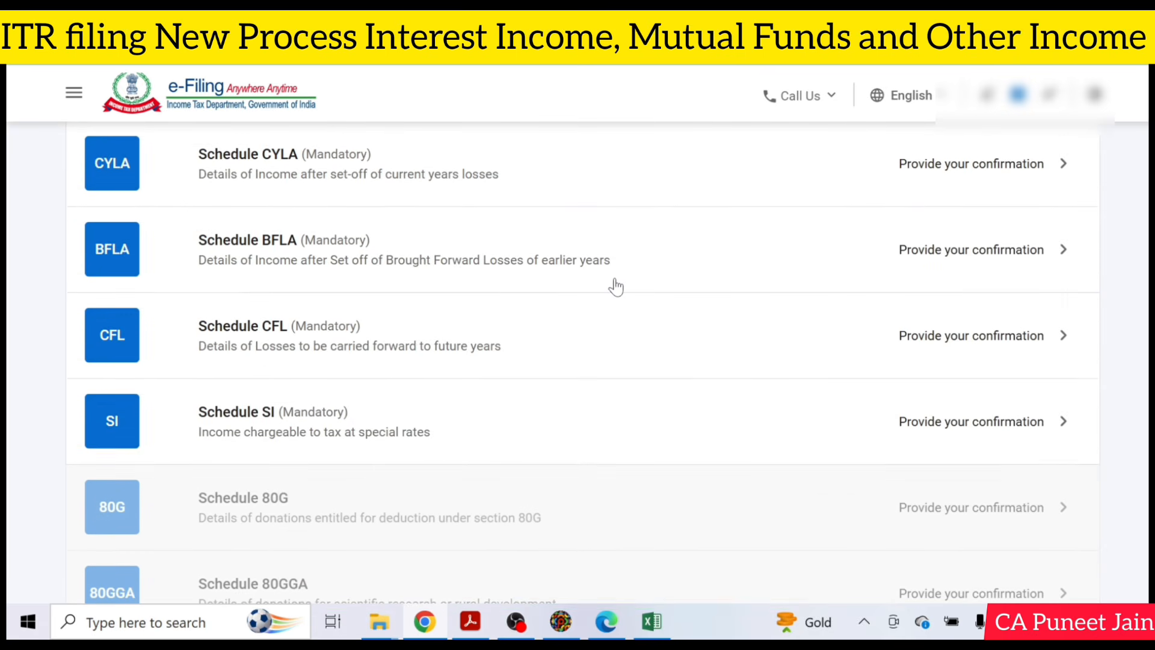
scroll(616, 287, up, 4)
click(513, 359)
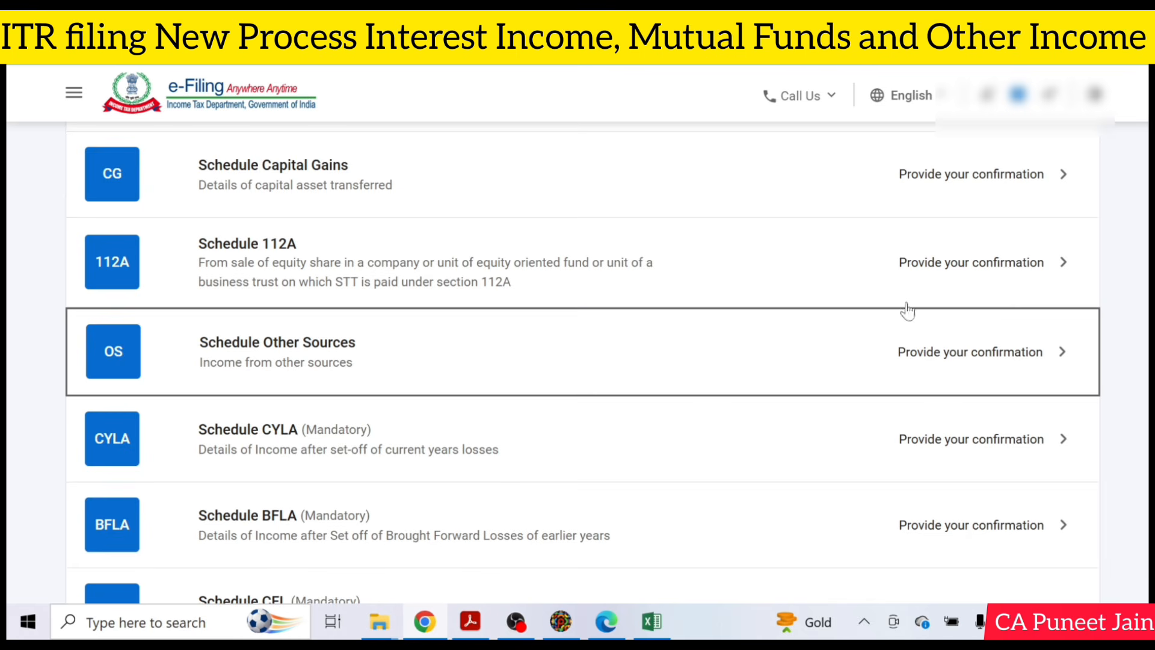
click(665, 324)
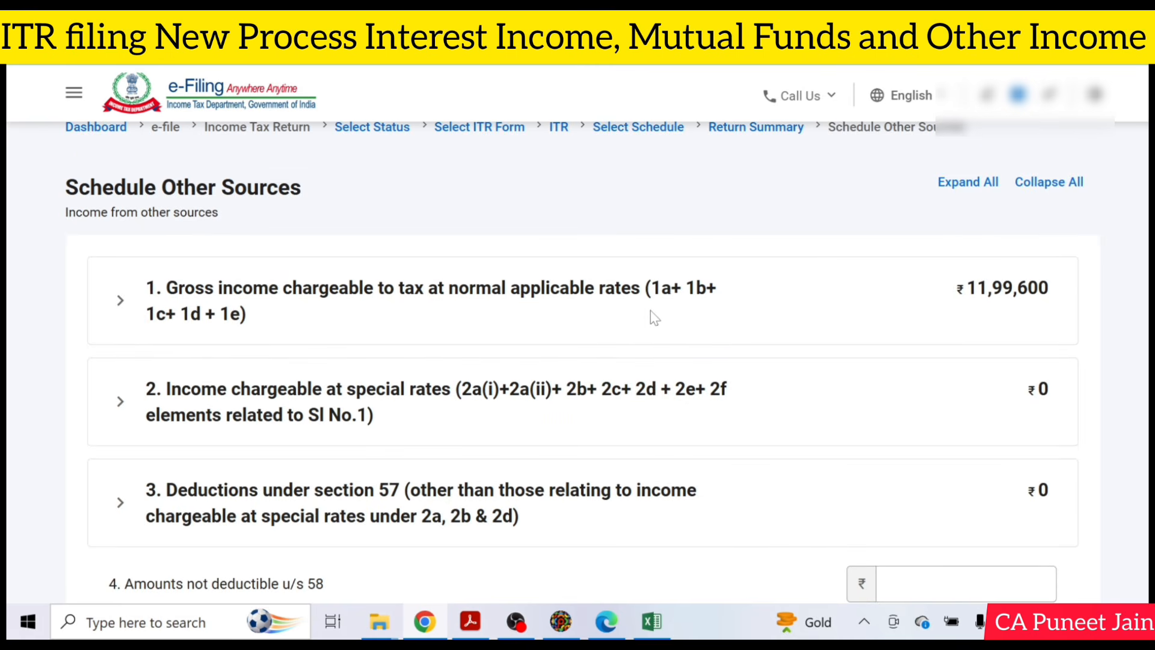
click(157, 308)
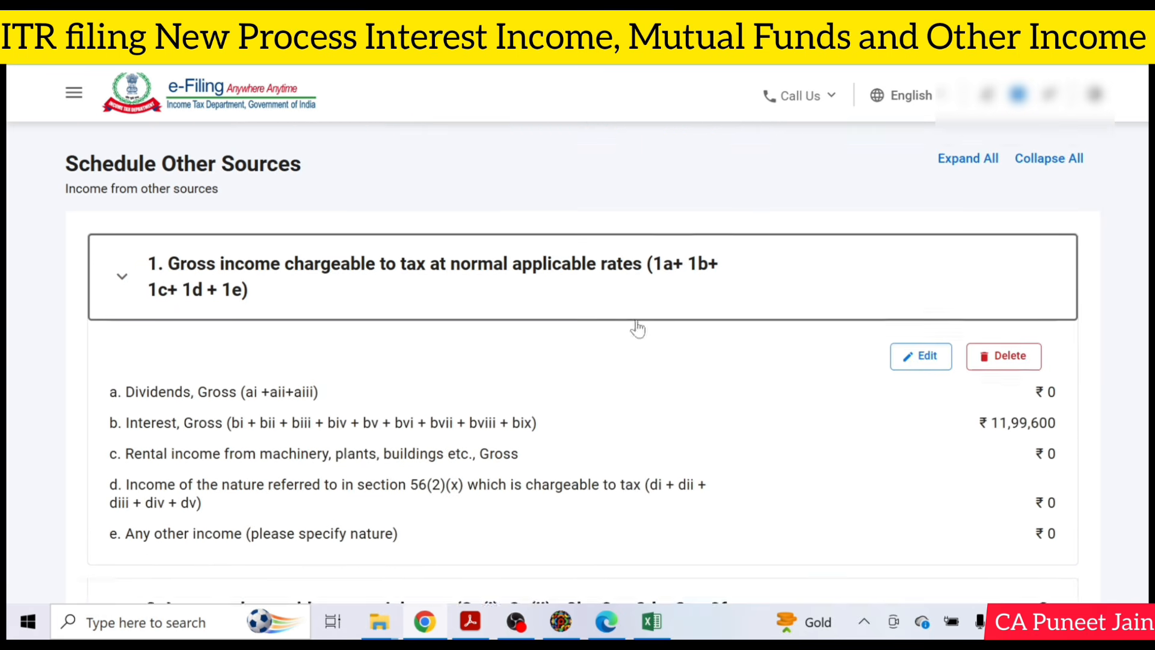
scroll(638, 328, down, 1)
click(910, 354)
- Review the pre-filled interest amounts and enter 10000 as dividend income under 1ai
scroll(905, 297, down, 5)
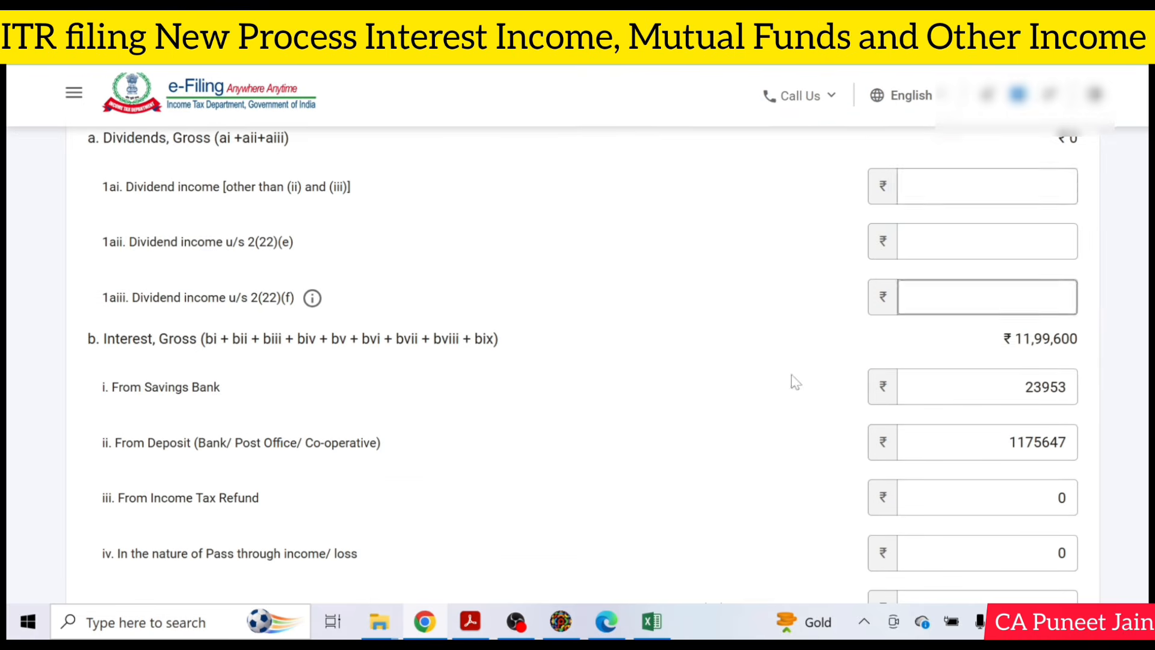
scroll(1030, 377, down, 1)
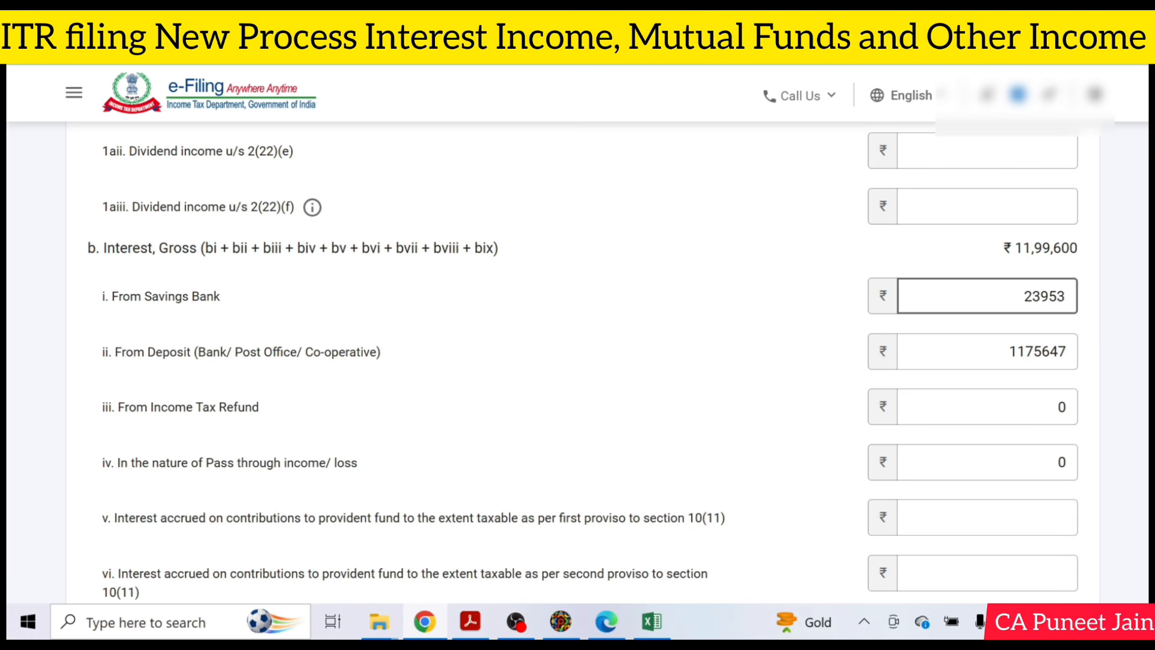
scroll(538, 252, up, 3)
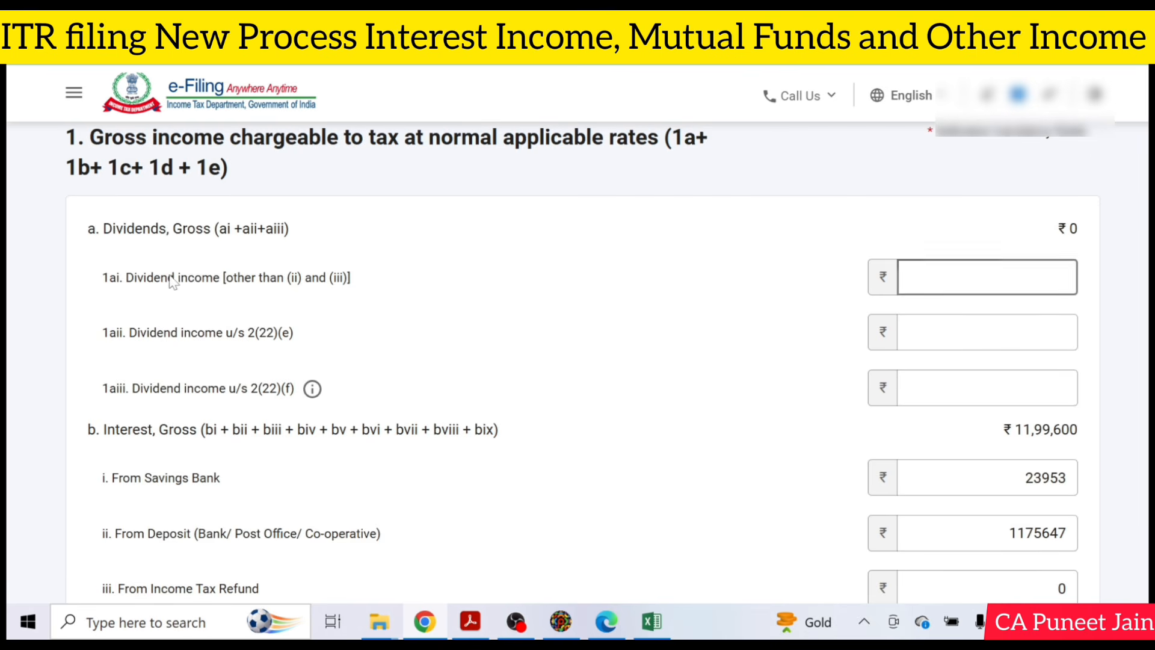
drag(154, 277, 351, 277)
click(1058, 277)
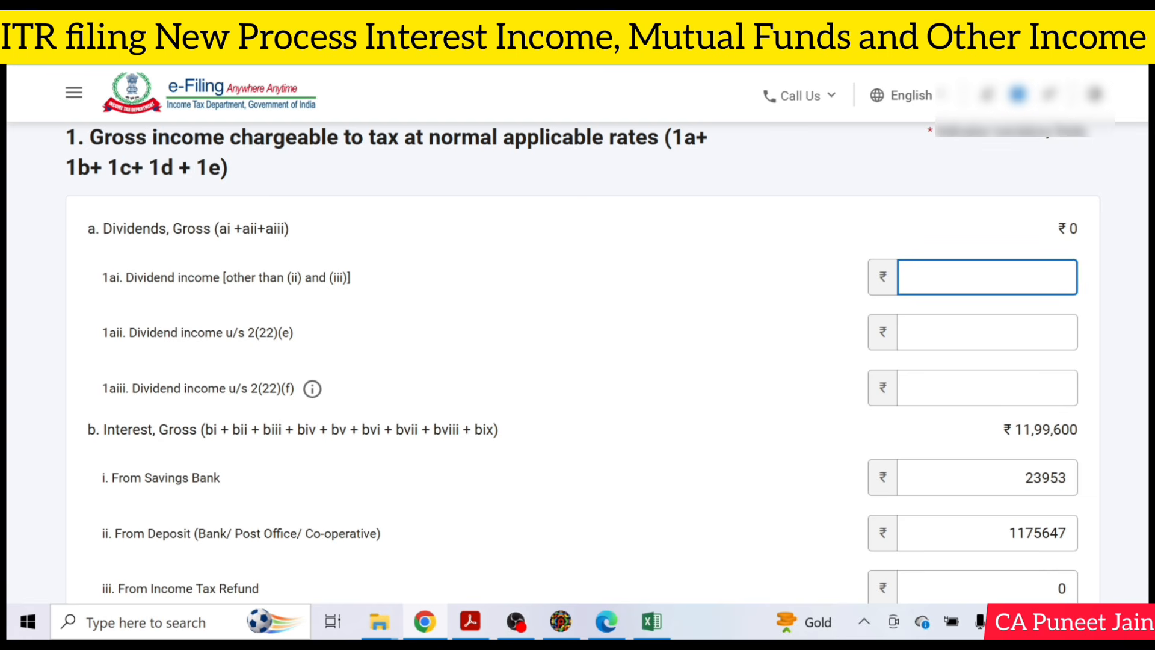
text(10000)
click(815, 254)
- Reset the dividend income under 1ai to 0
scroll(923, 253, down, 20)
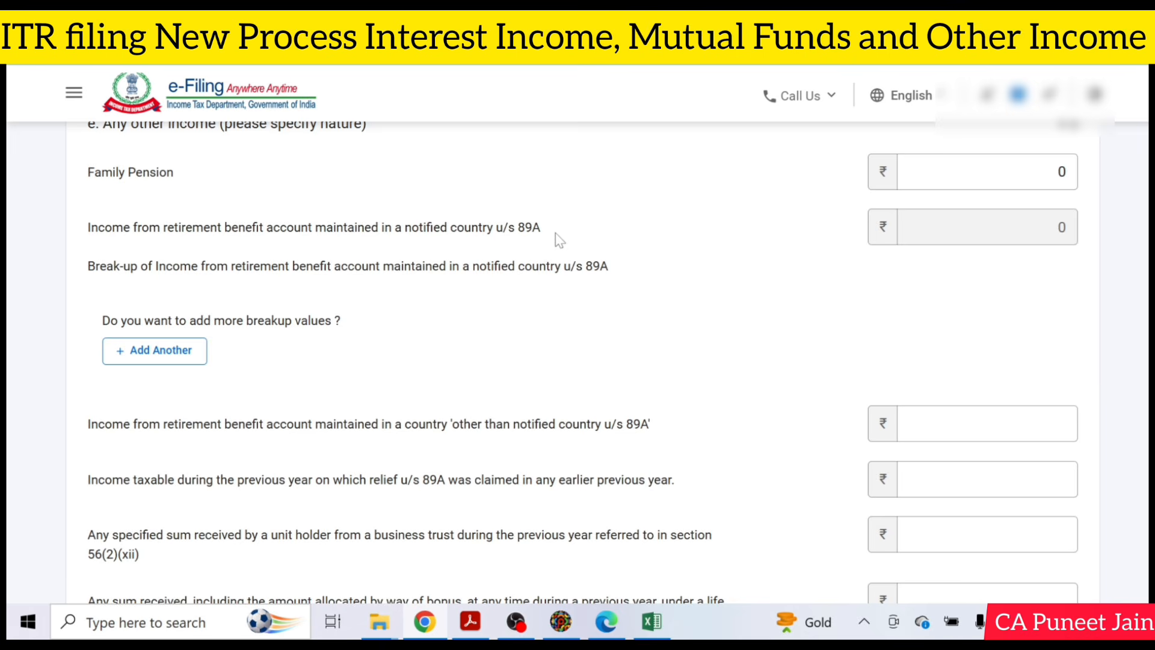
scroll(559, 240, up, 20)
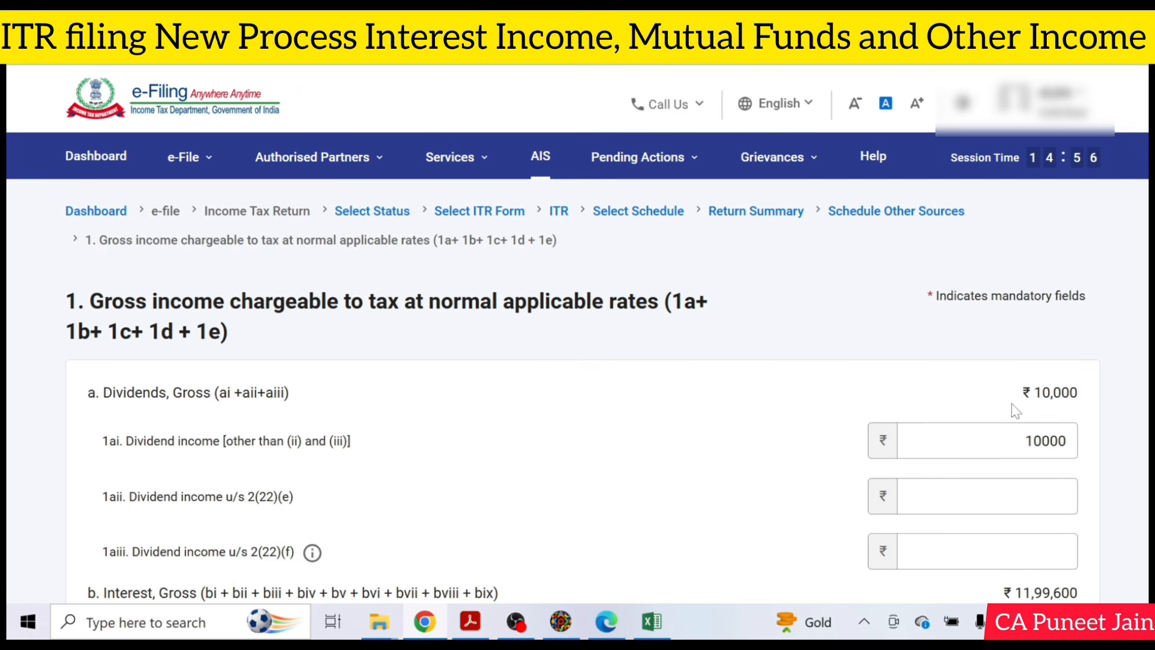
double_click(1044, 441)
text(0)
click(1069, 352)
- Add a breakup row under Any other income for entering a nature of income and its amount
scroll(1010, 361, down, 2)
scroll(454, 315, down, 5)
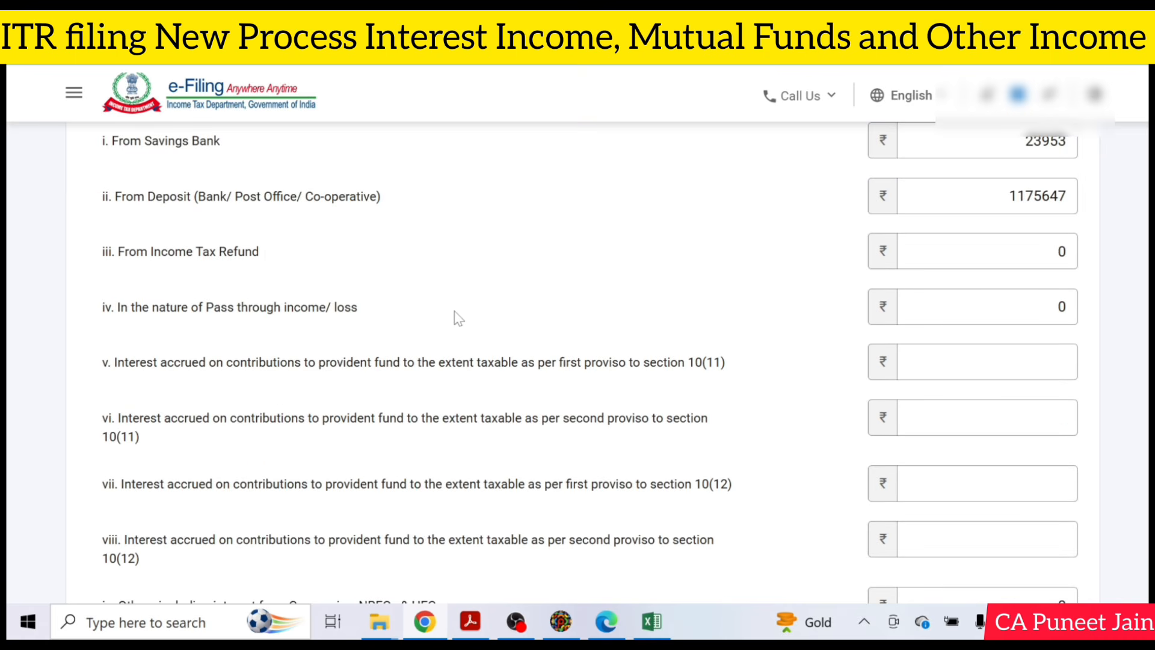
scroll(500, 319, down, 2)
scroll(501, 319, down, 10)
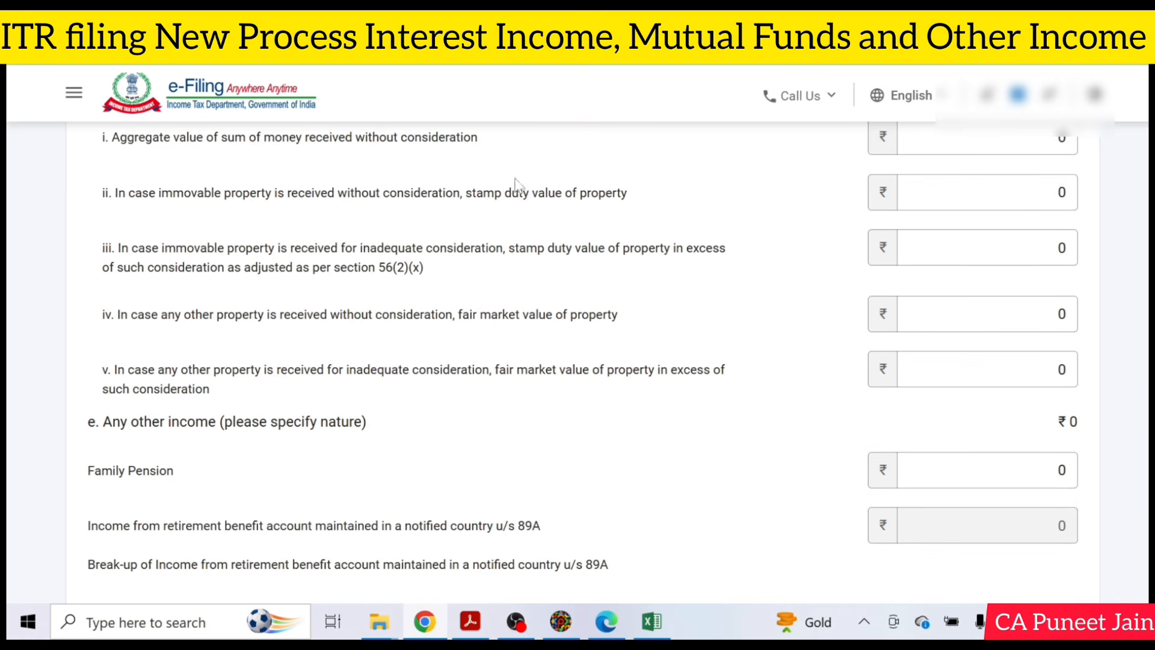
scroll(618, 325, down, 3)
scroll(614, 361, down, 6)
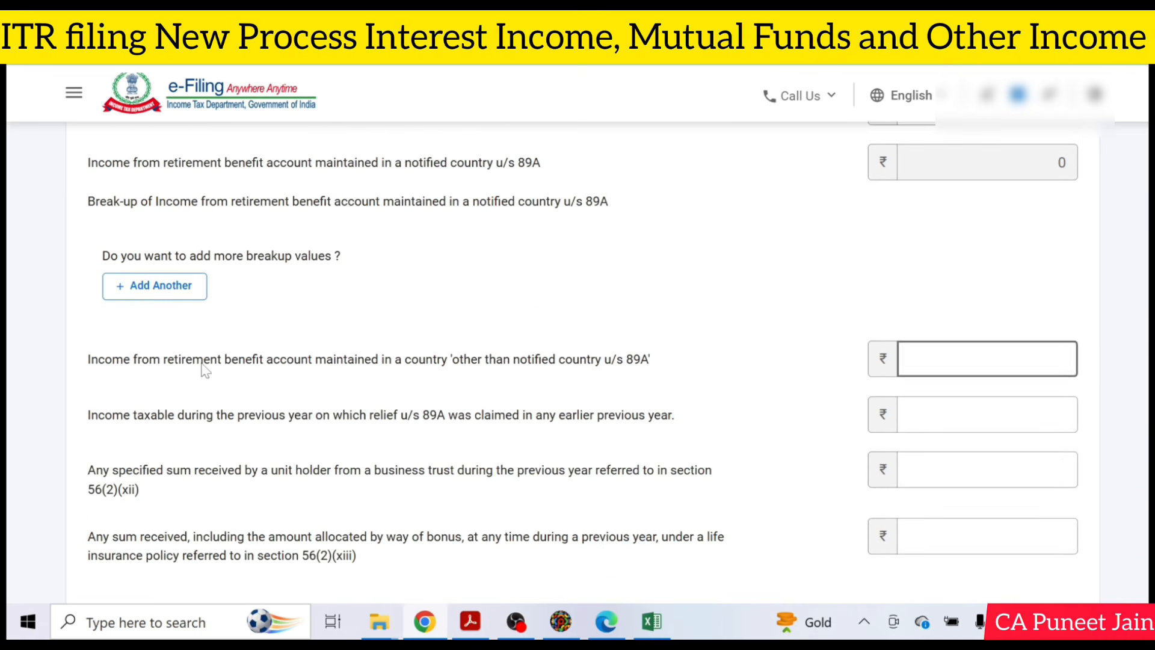
click(173, 477)
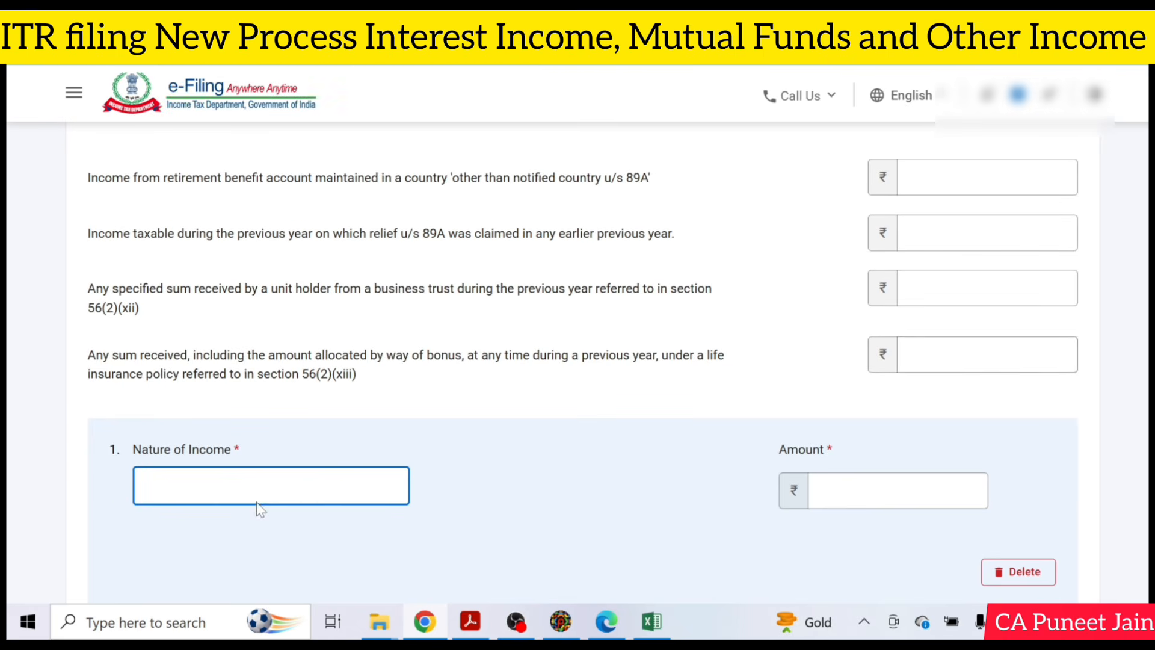
scroll(258, 508, down, 3)
click(974, 308)
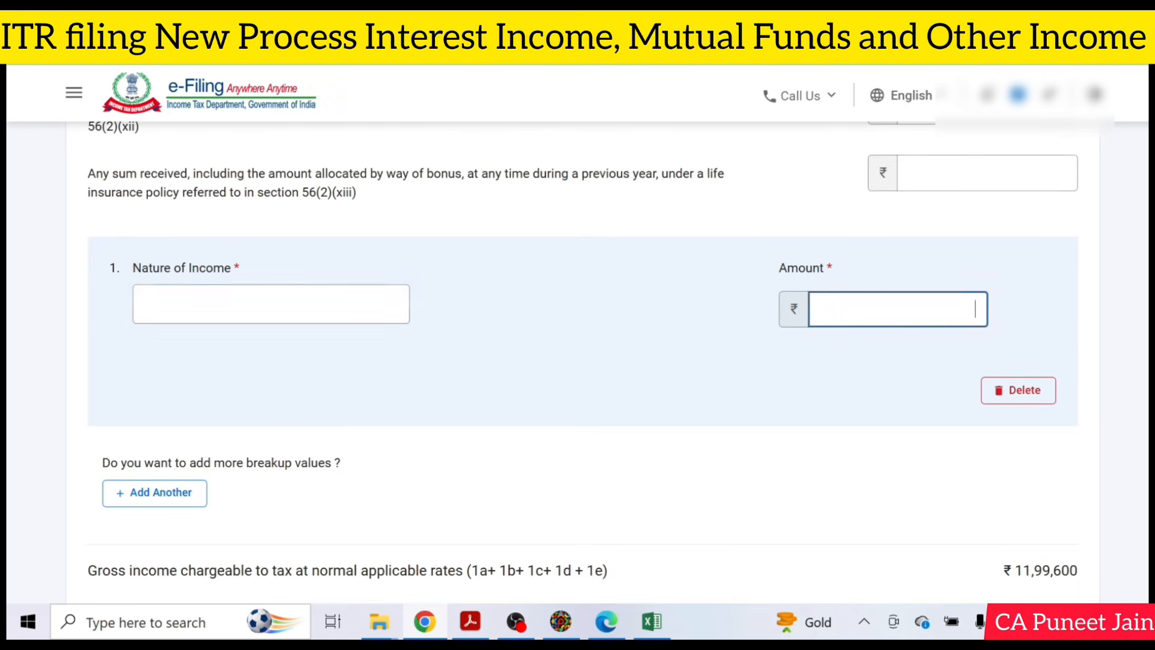
- Delete the unused other income breakup row and save the gross income details
scroll(969, 173, down, 3)
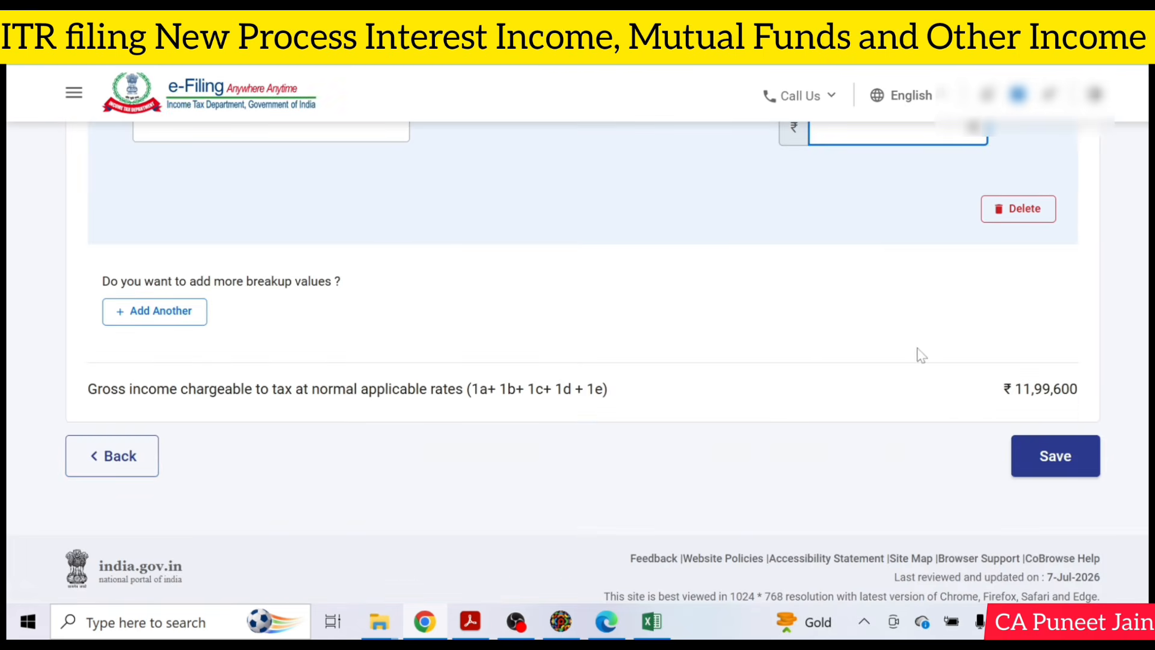
click(1054, 458)
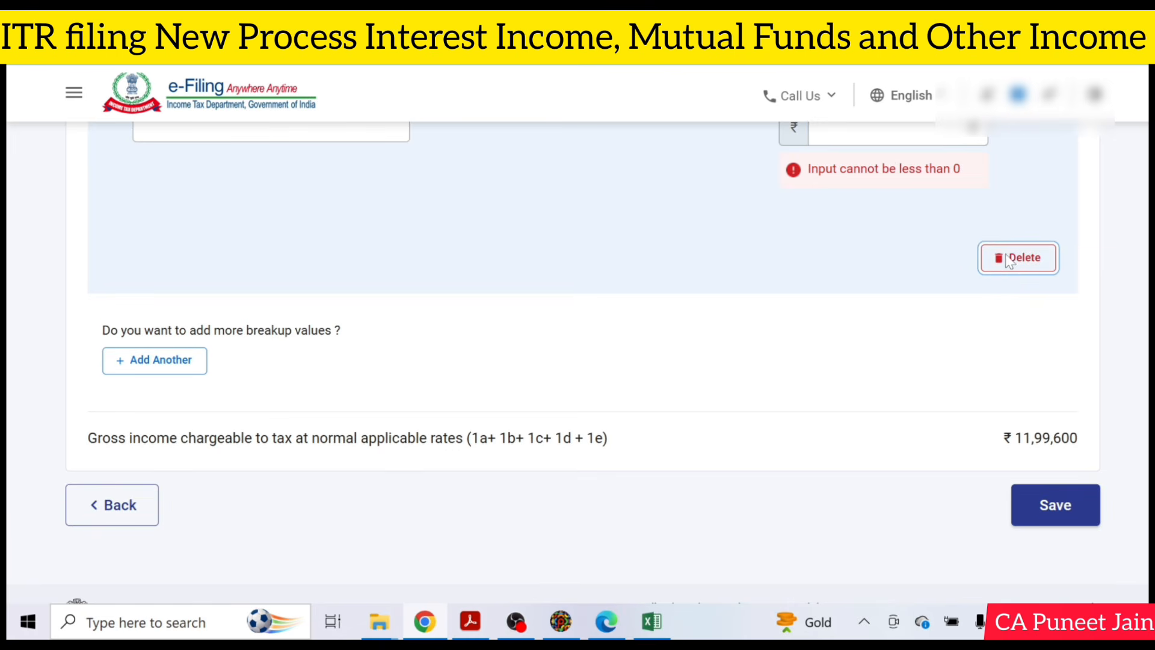
click(1014, 259)
click(671, 378)
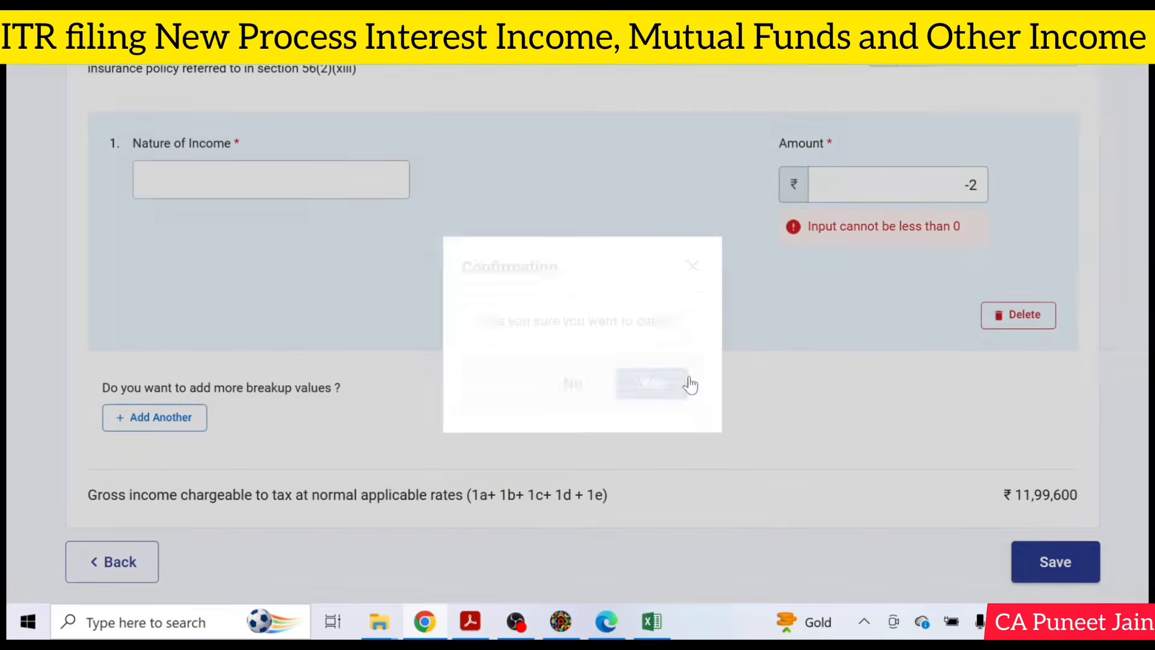
click(1054, 420)
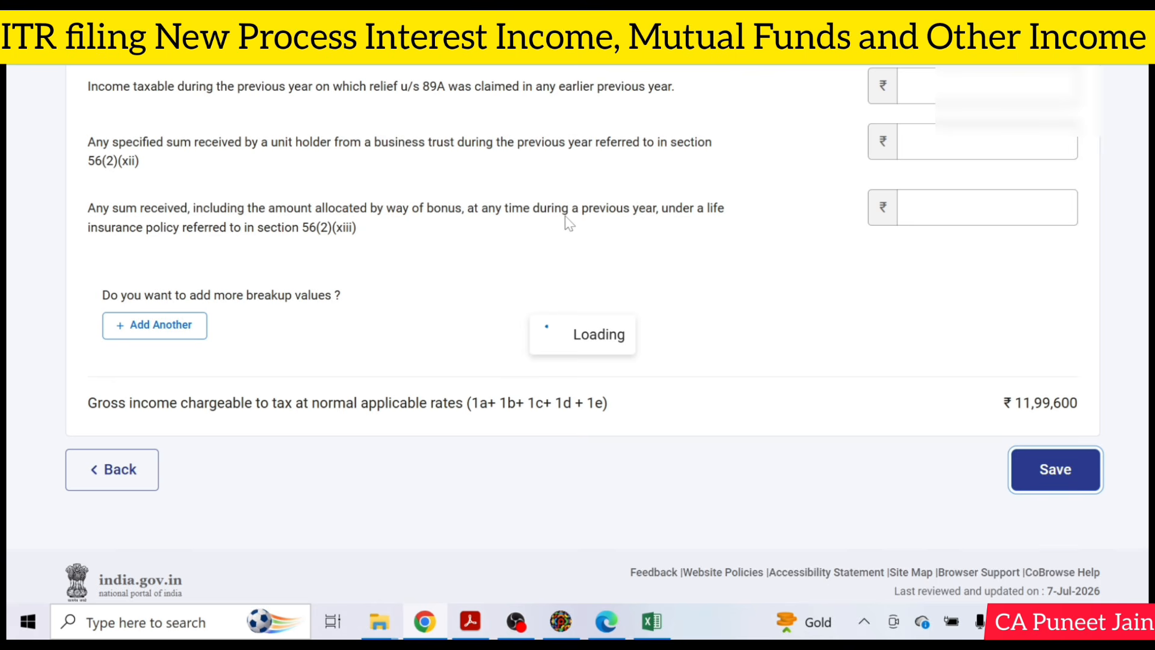
- Expand item 10 on accrual or receipt of income from Other Sources and examine the period-wise dividend income rows
scroll(201, 355, up, 10)
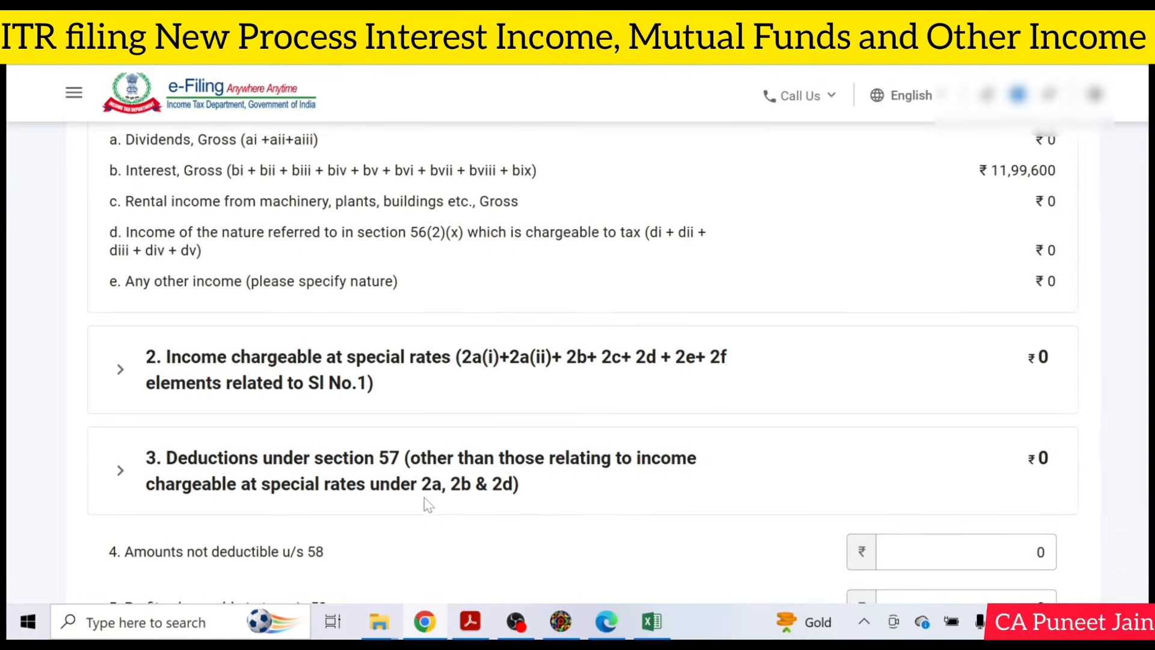
scroll(283, 503, down, 10)
click(309, 345)
scroll(312, 354, down, 1)
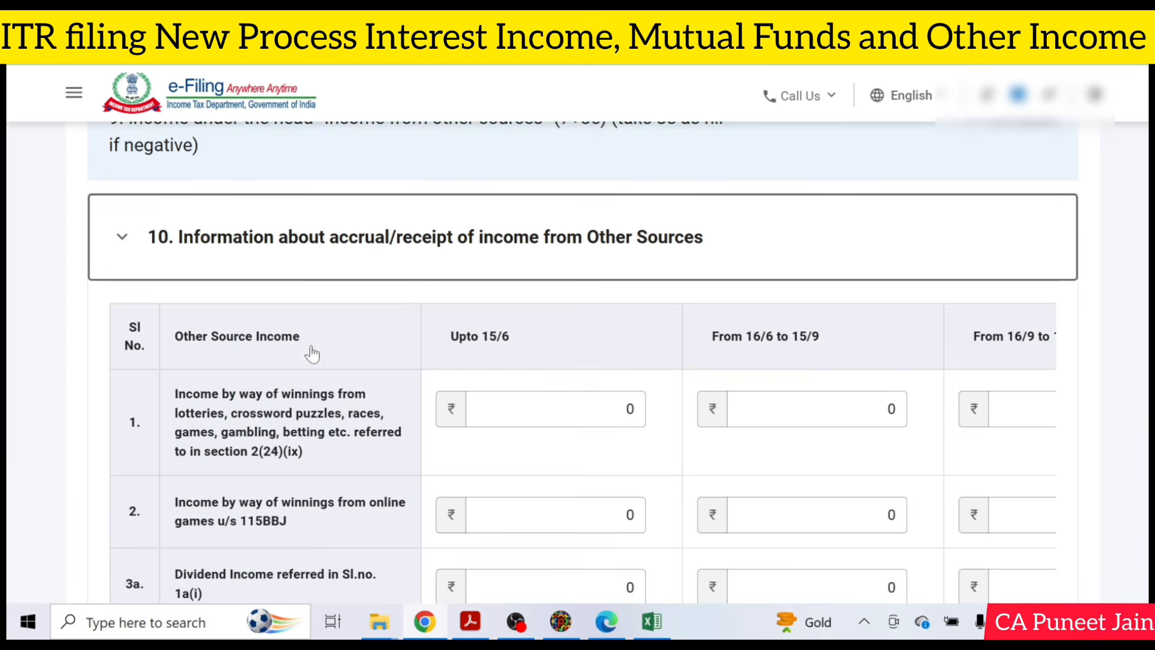
scroll(319, 364, down, 3)
scroll(319, 365, down, 2)
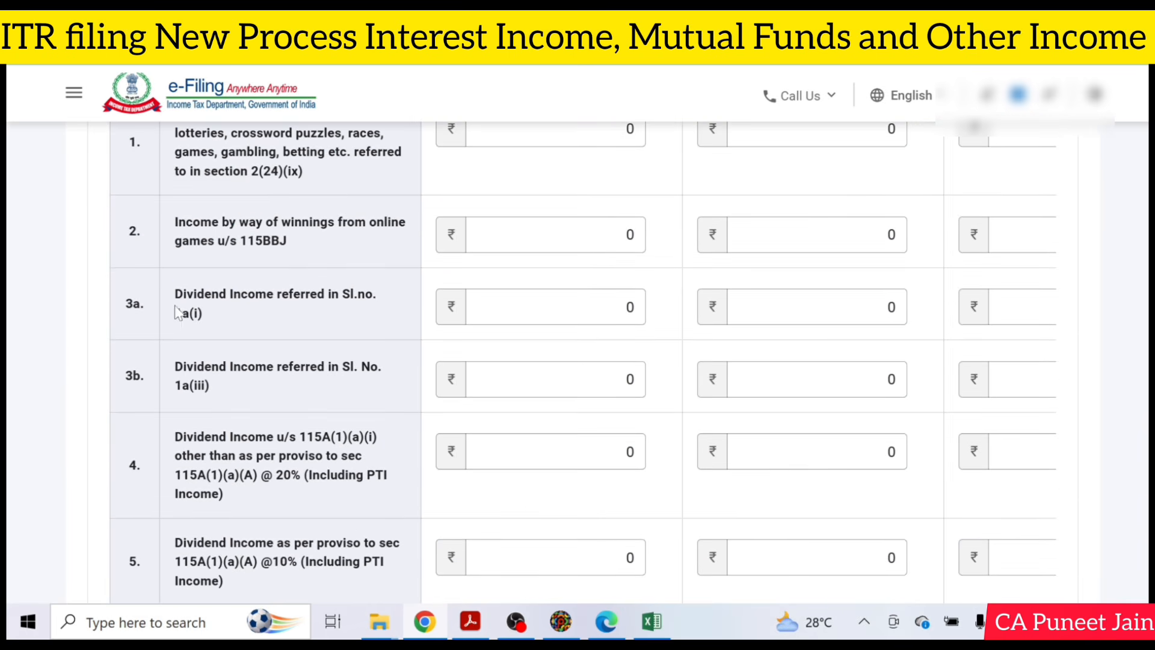
triple_click(178, 313)
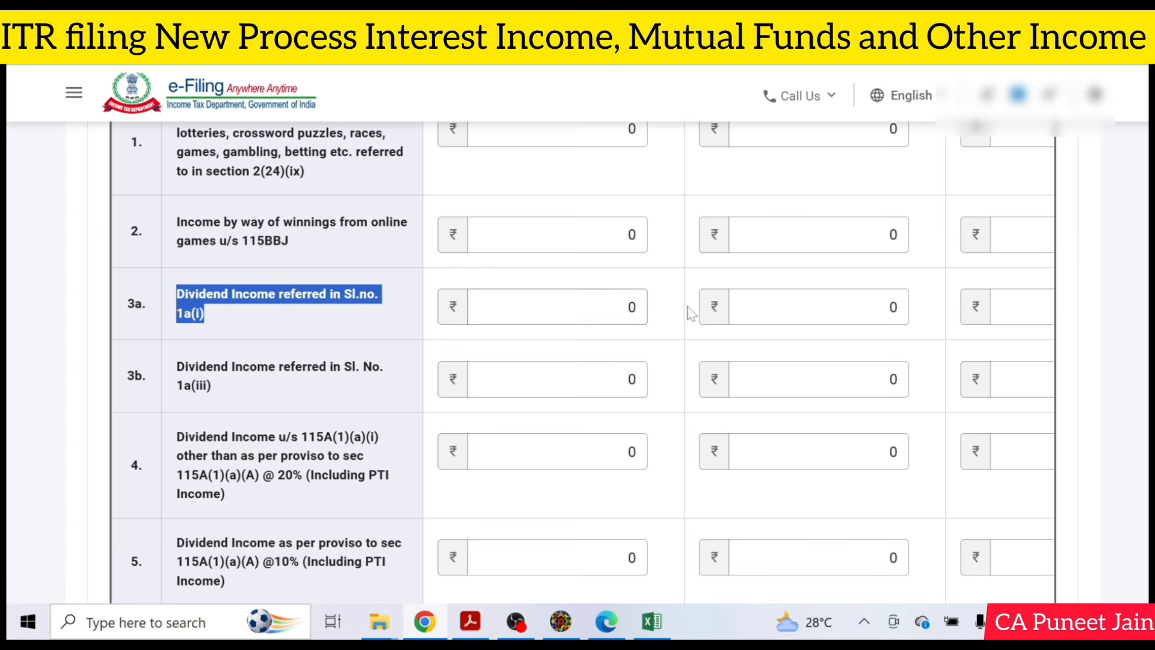
click(1017, 307)
scroll(481, 169, up, 2)
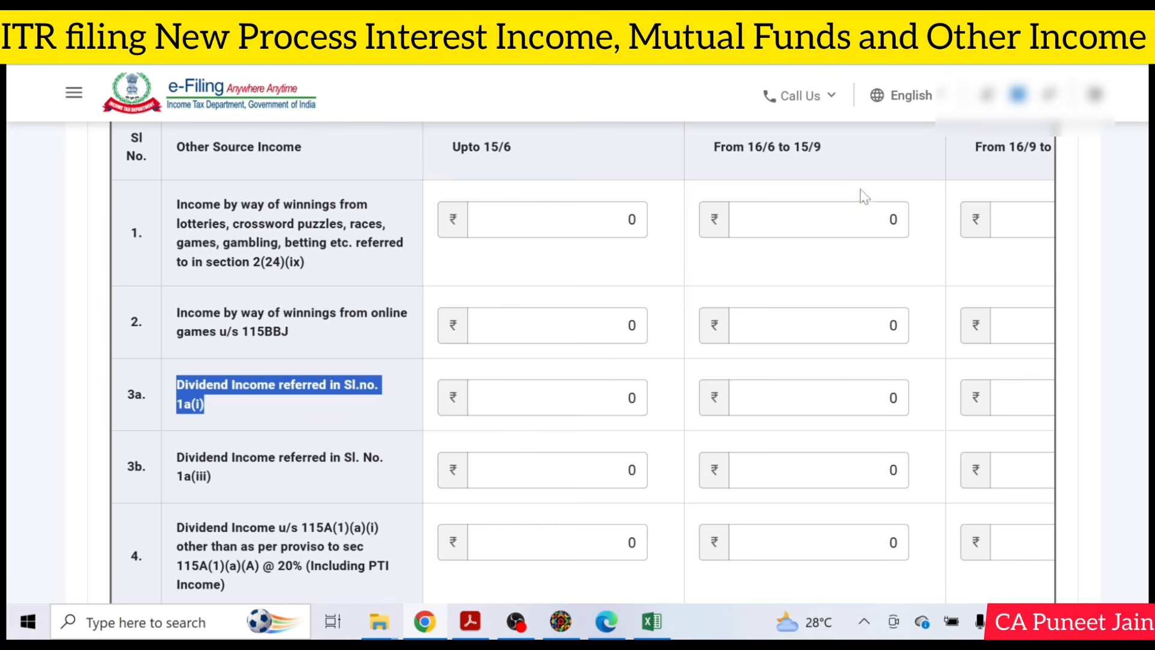
scroll(619, 529, down, 5)
scroll(561, 270, up, 3)
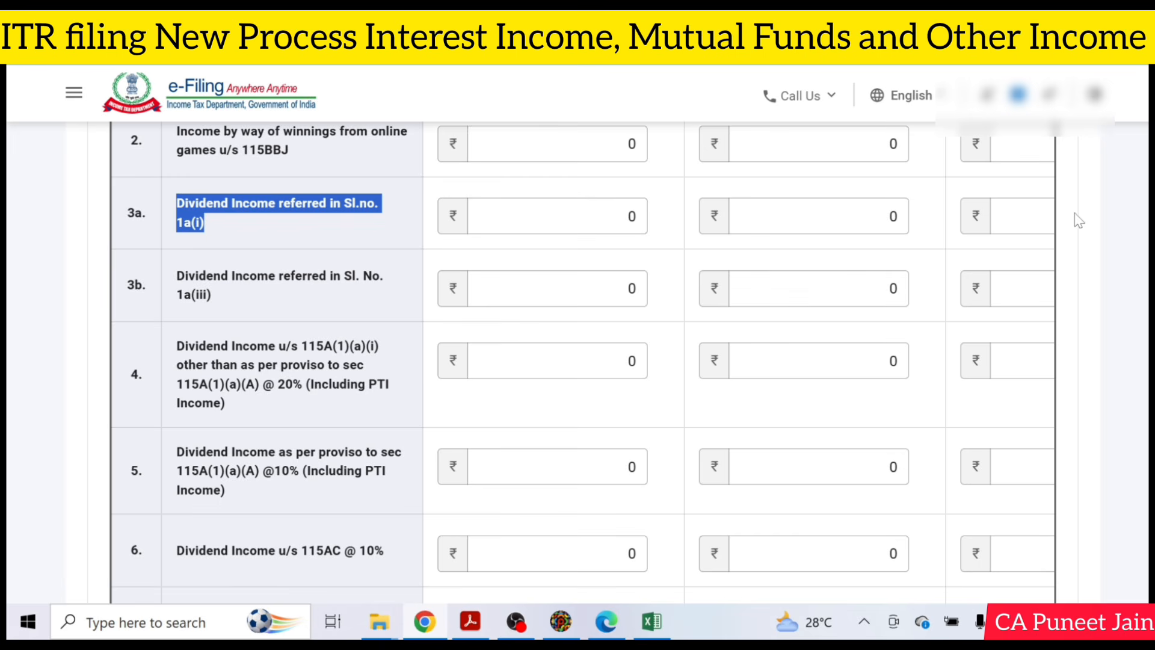
scroll(632, 229, down, 10)
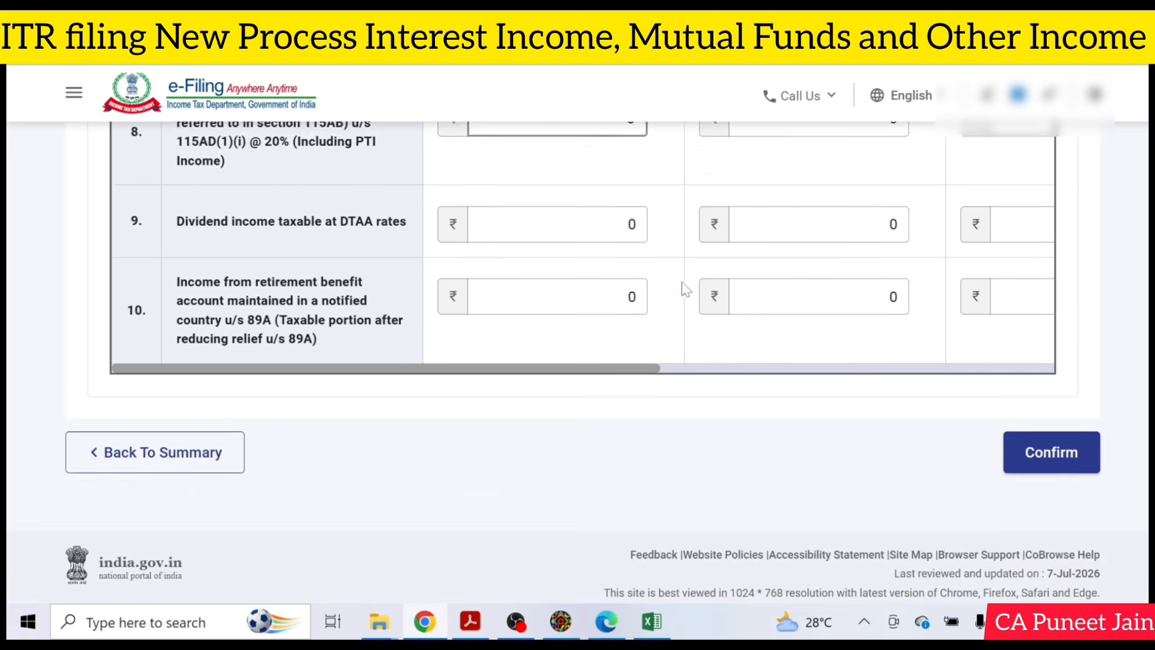
- Confirm the Other Sources schedule and open Schedule Capital Gains from the return summary
click(1054, 428)
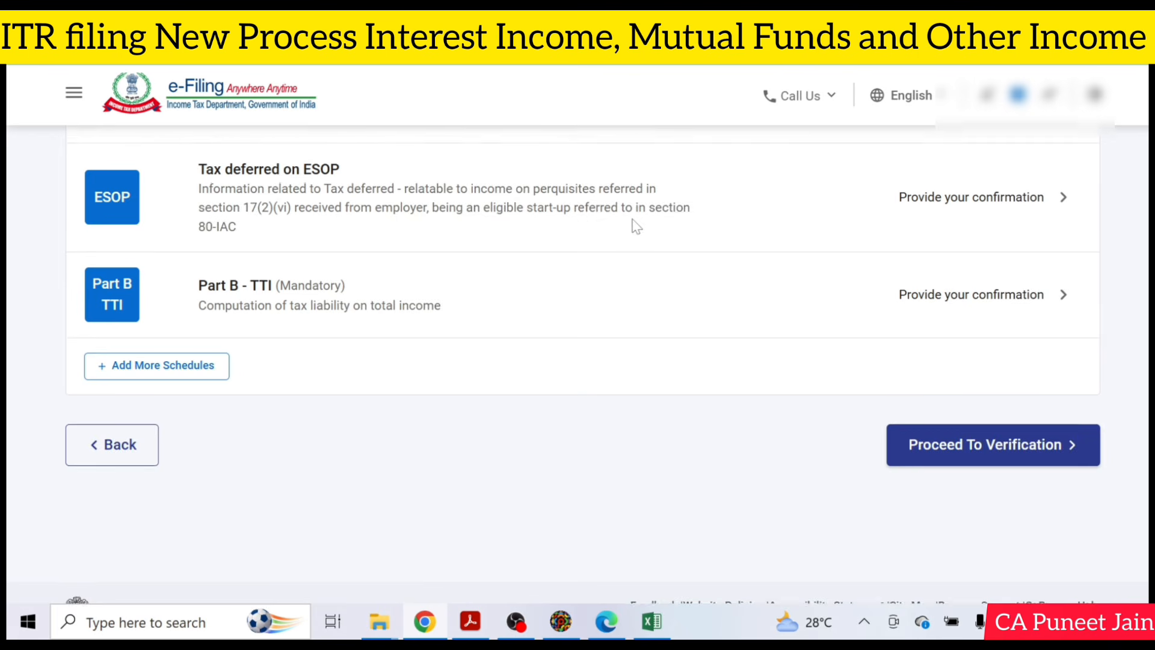
scroll(636, 228, up, 10)
scroll(635, 226, up, 10)
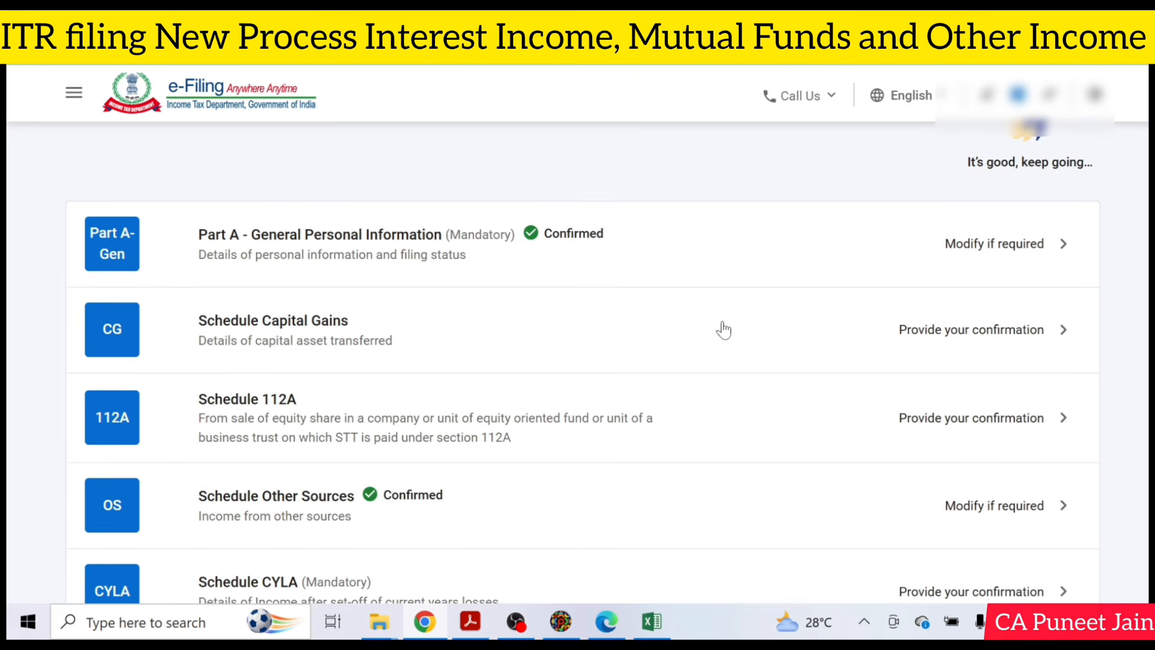
click(723, 322)
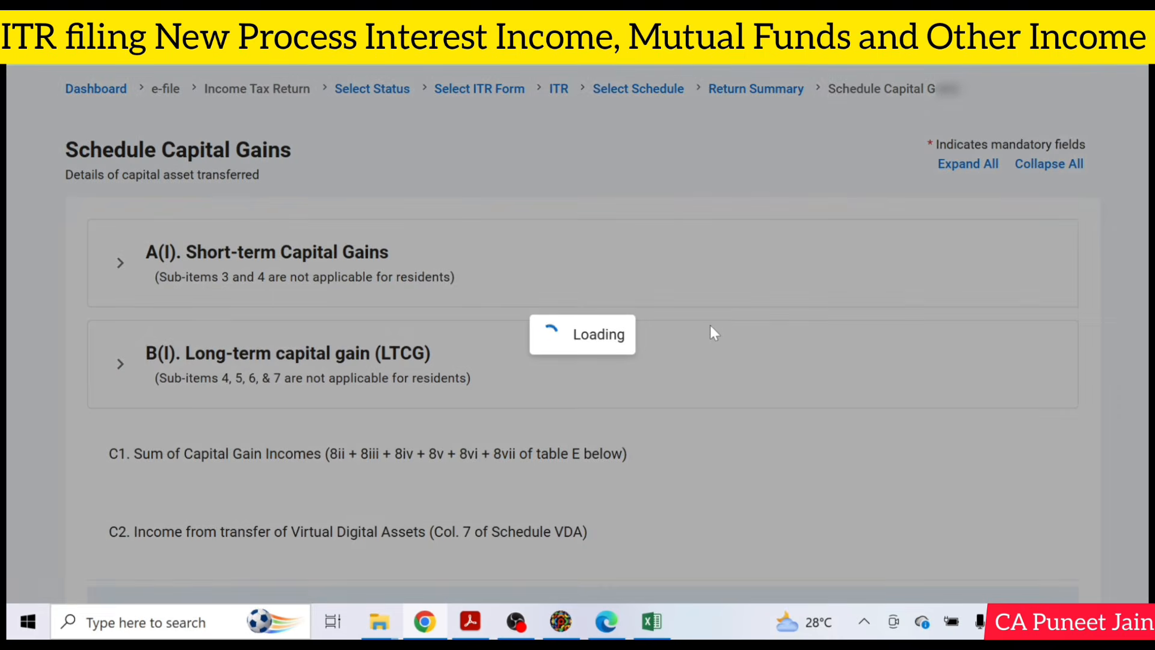
click(599, 388)
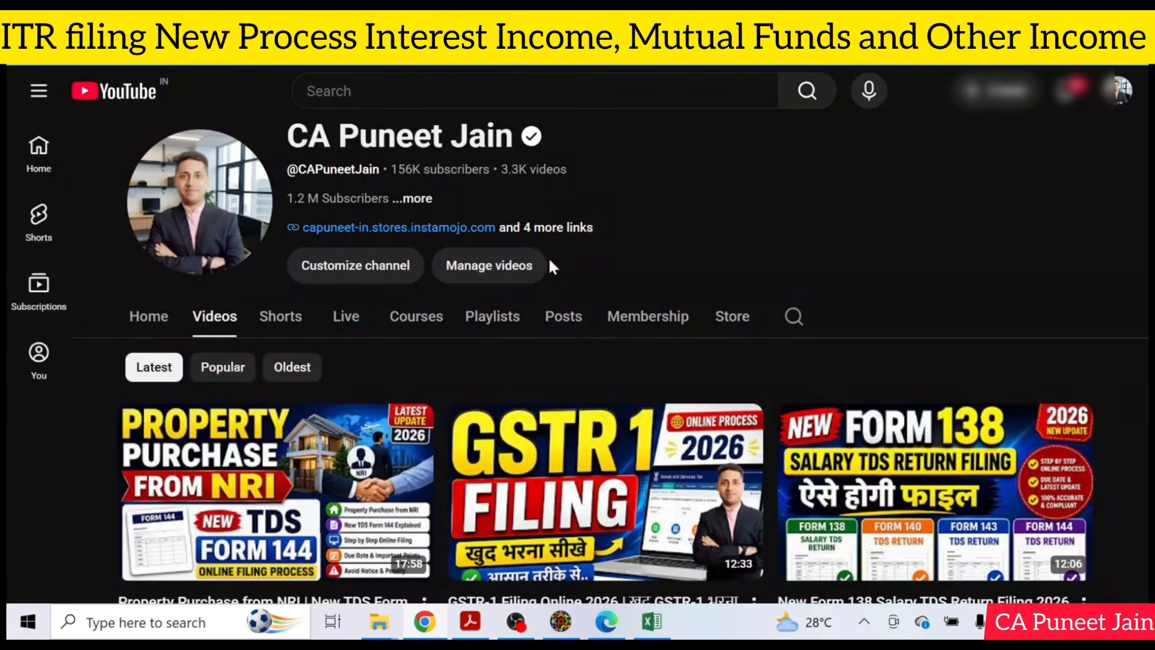
scroll(549, 262, down, 5)
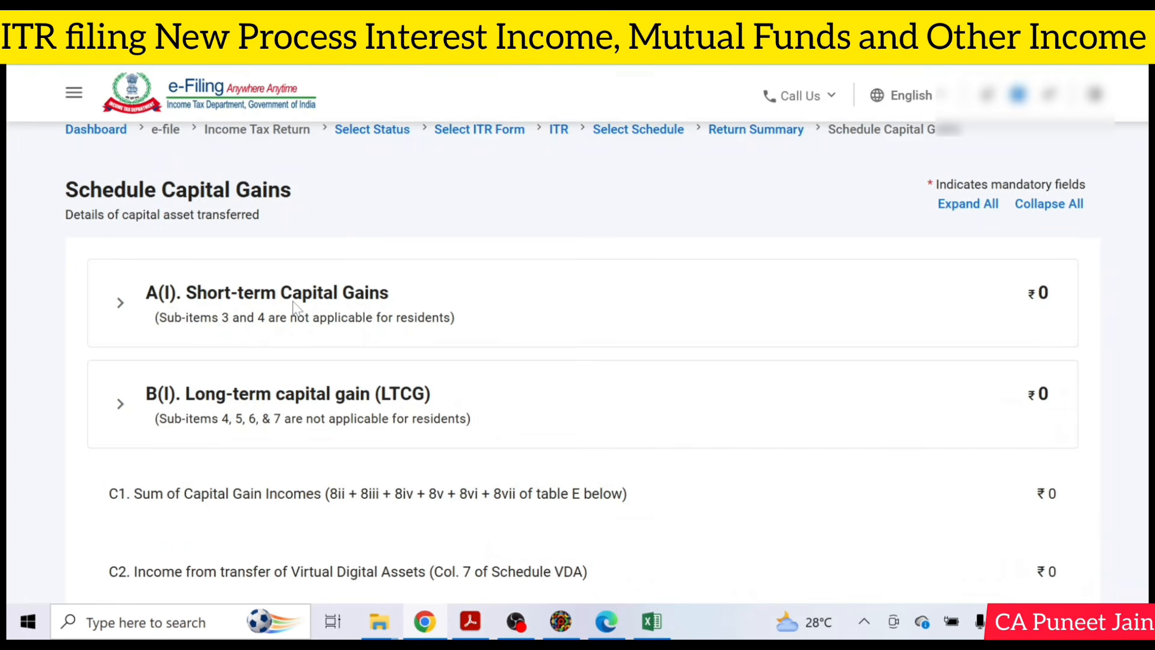
- Add a short-term capital gains entry under item 2 for equity shares or equity-oriented mutual funds, with section 111A [for others]
click(168, 309)
scroll(166, 309, down, 3)
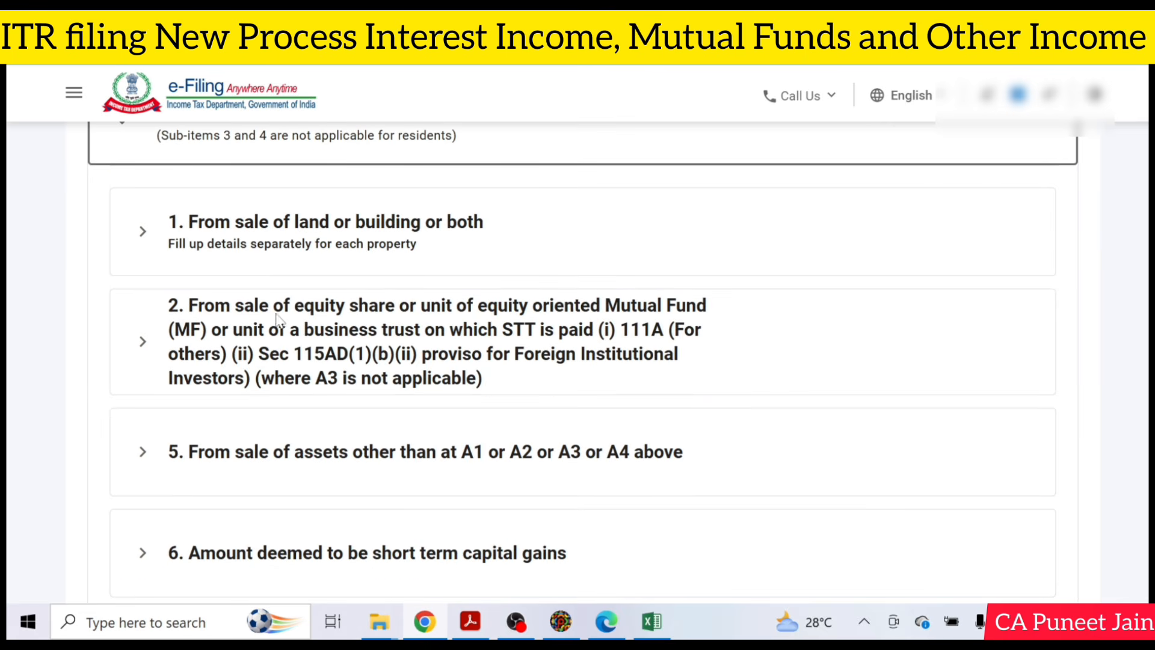
click(321, 344)
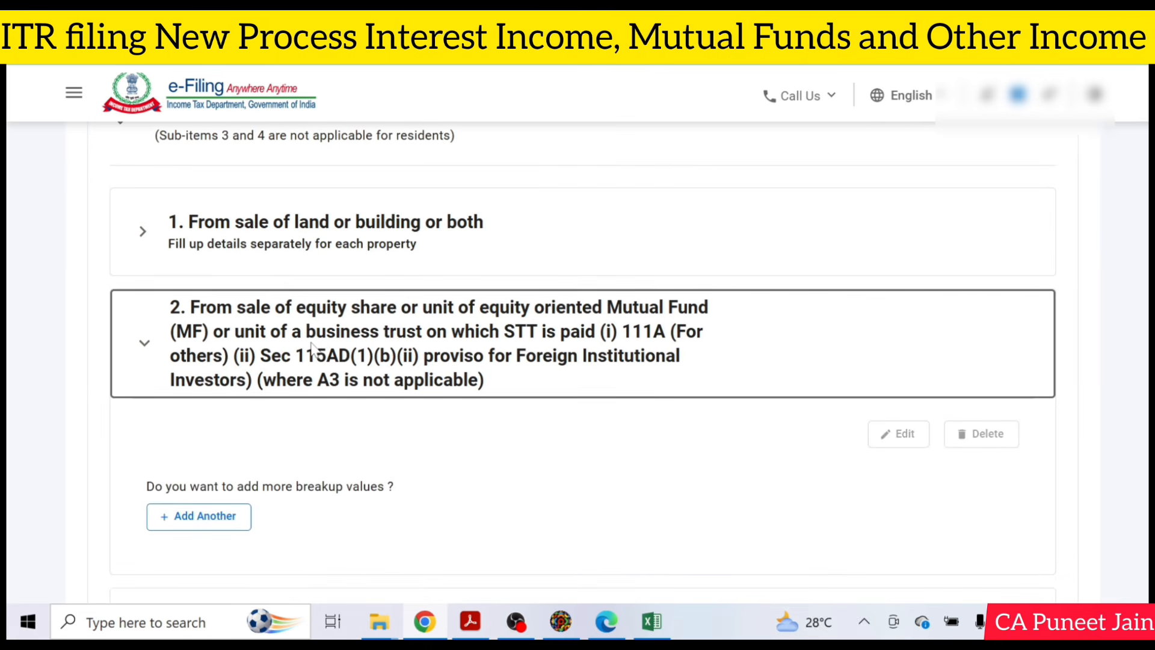
scroll(565, 435, down, 3)
click(220, 341)
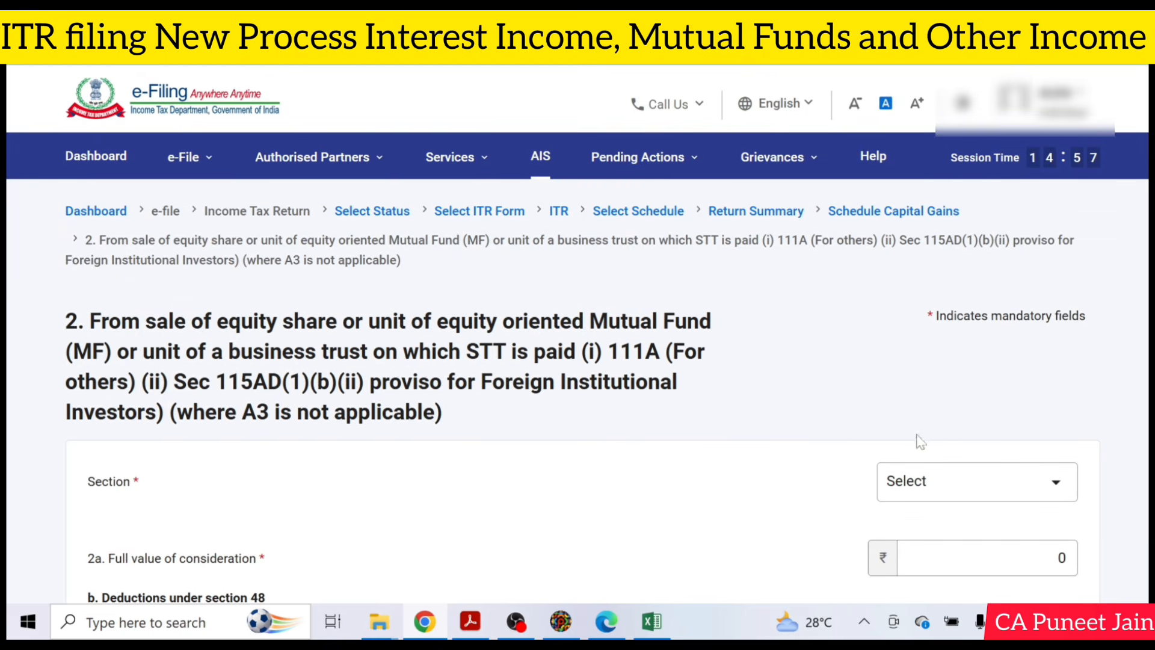
click(1003, 482)
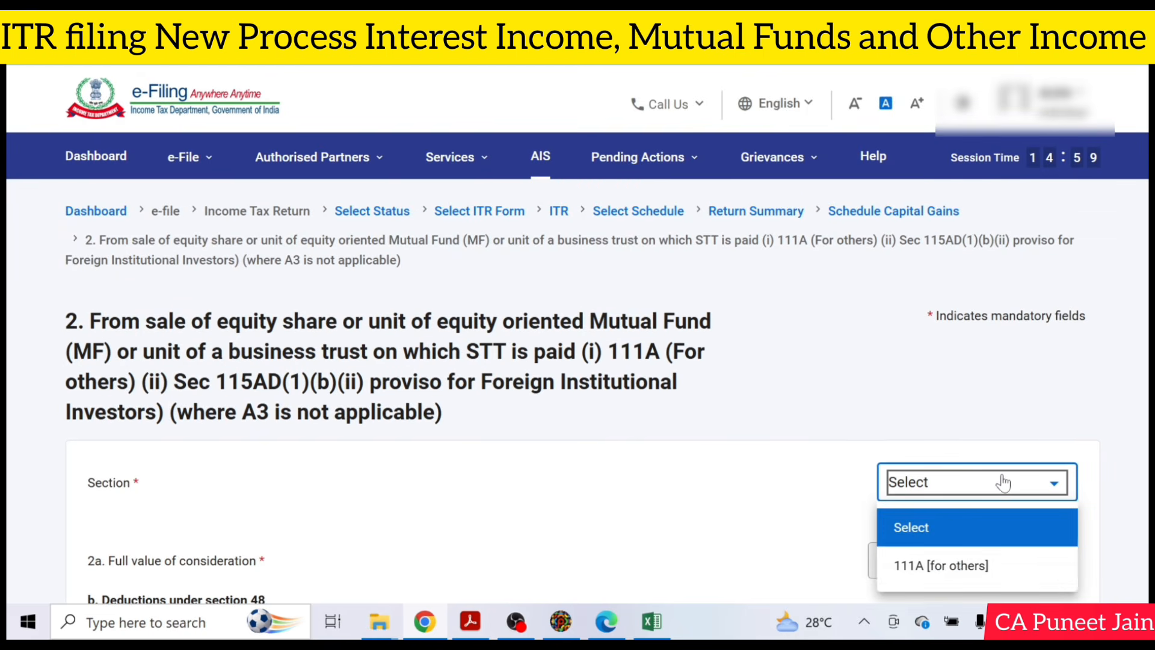
click(958, 562)
scroll(960, 556, down, 1)
scroll(960, 556, down, 4)
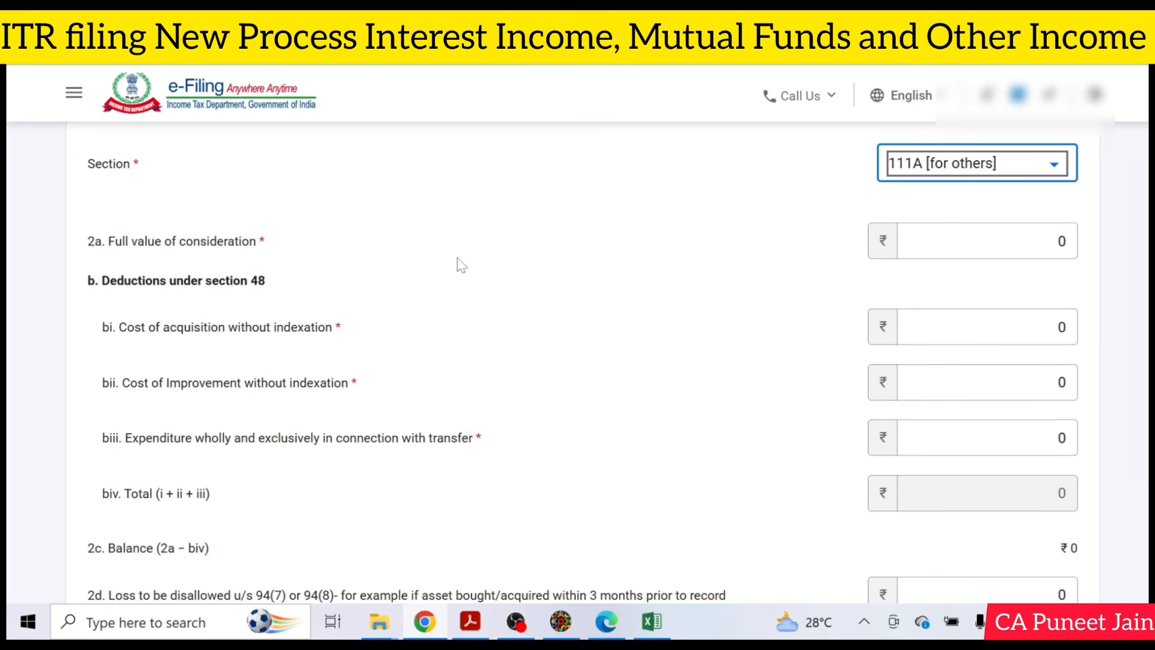
- Consult the sale amount in the mutual fund capital gains statement and set 2a. Full value of consideration to 348152
click(454, 260)
click(1022, 239)
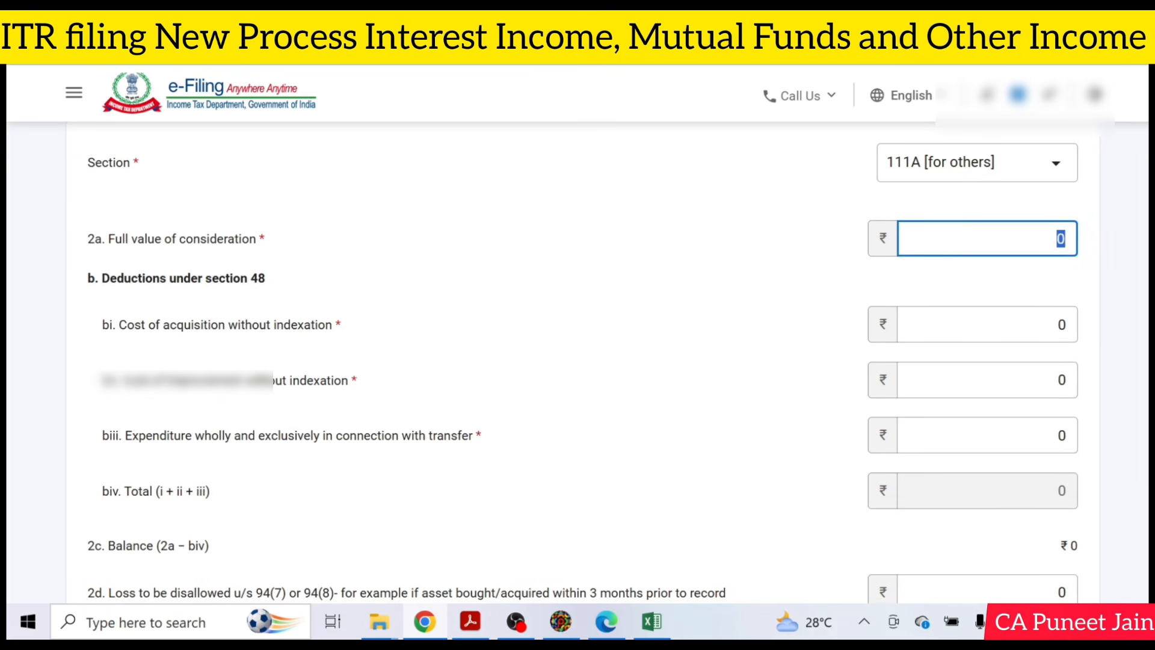
click(702, 329)
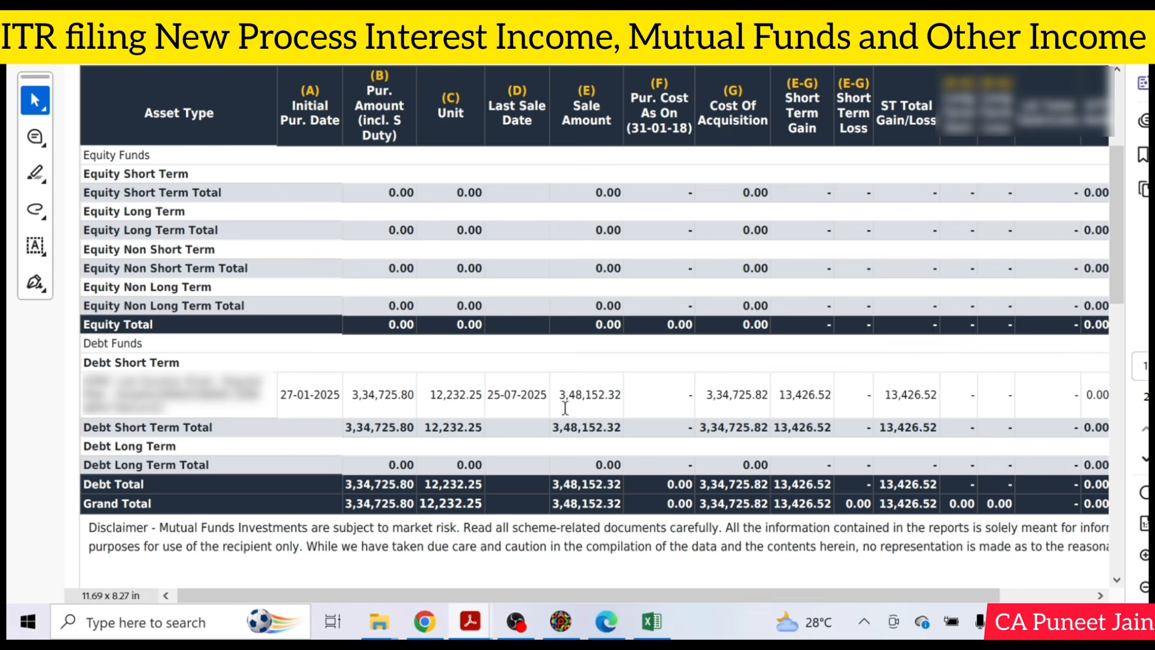
click(425, 622)
click(1023, 240)
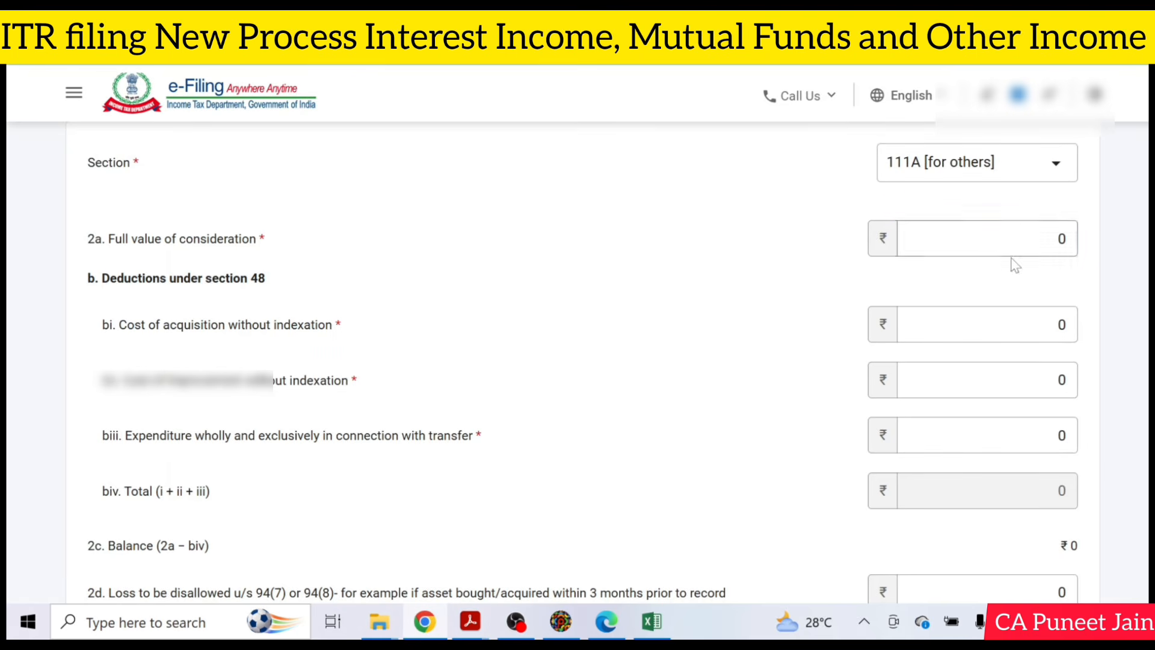
text(34)
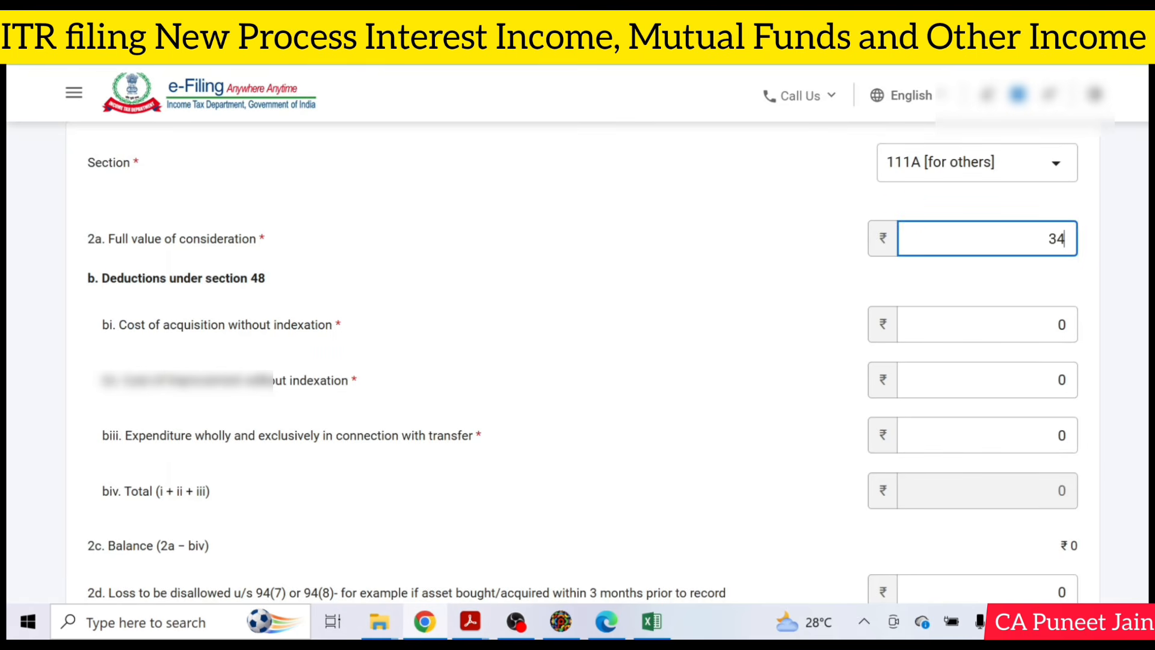
text(8152)
click(758, 323)
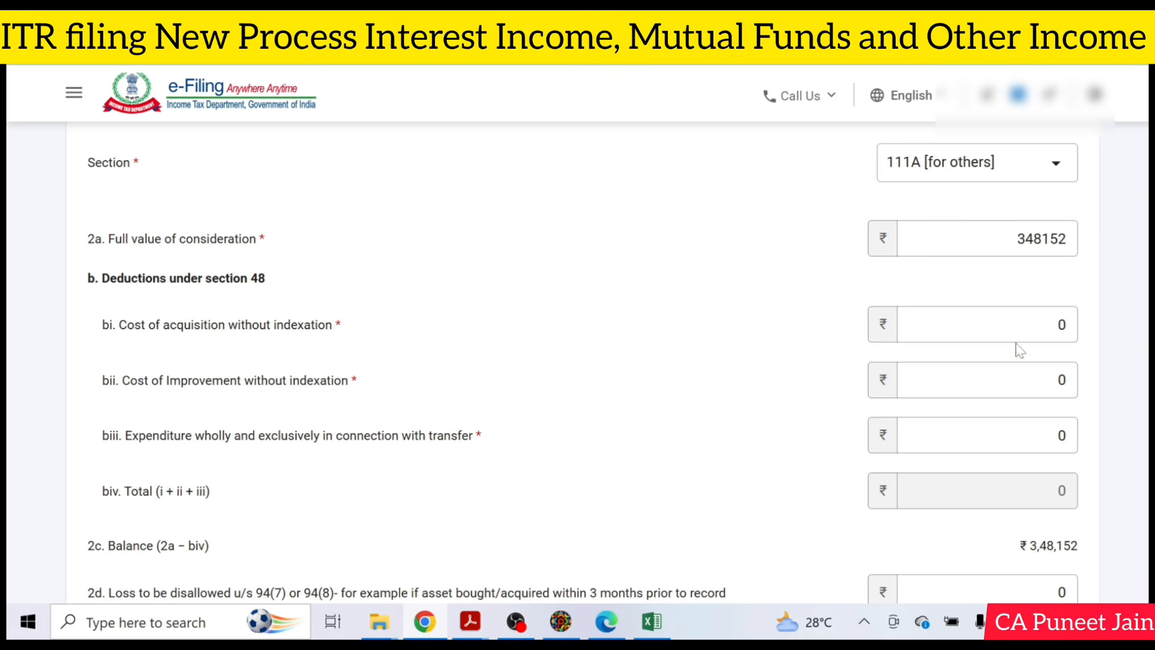
- Set bi. Cost of acquisition without indexation to 334726
click(1066, 332)
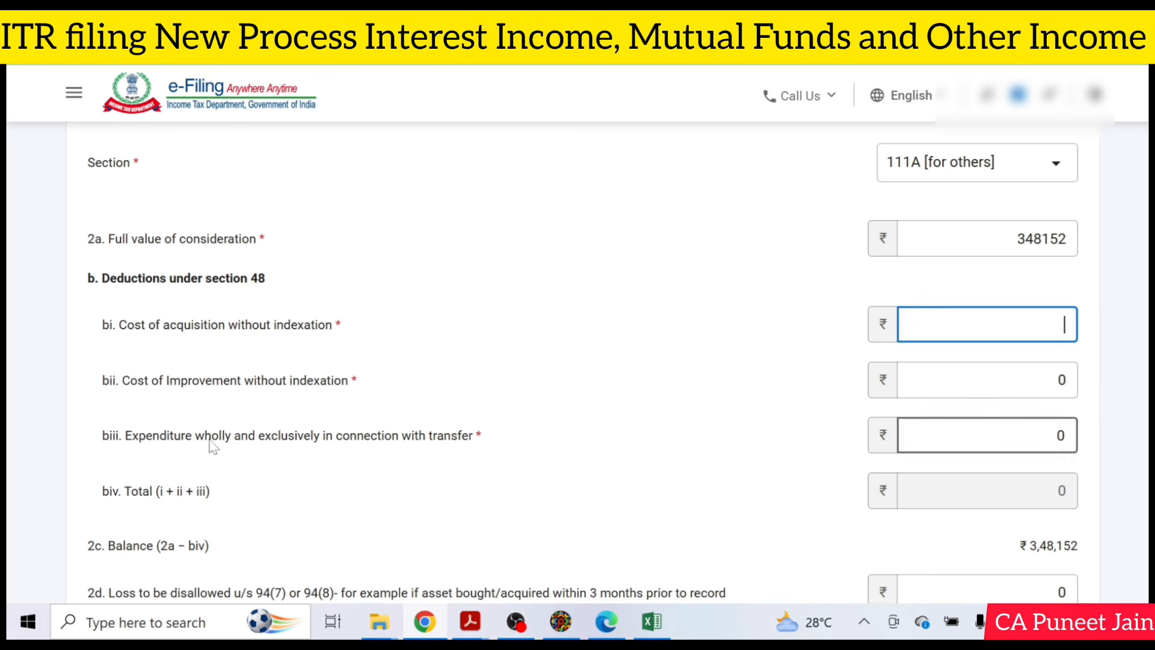
drag(193, 437, 424, 441)
click(591, 375)
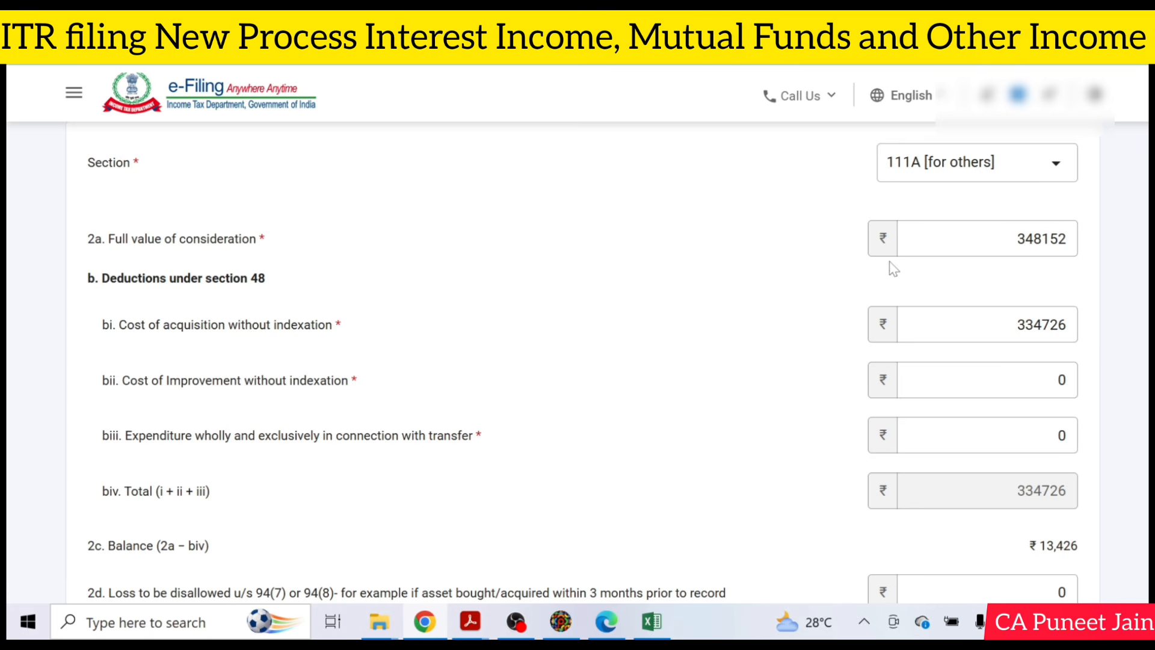
- Check the 2c balance, save the 111A entry and collapse the Short-term Capital Gains section
scroll(890, 265, down, 3)
drag(1036, 364, 1071, 364)
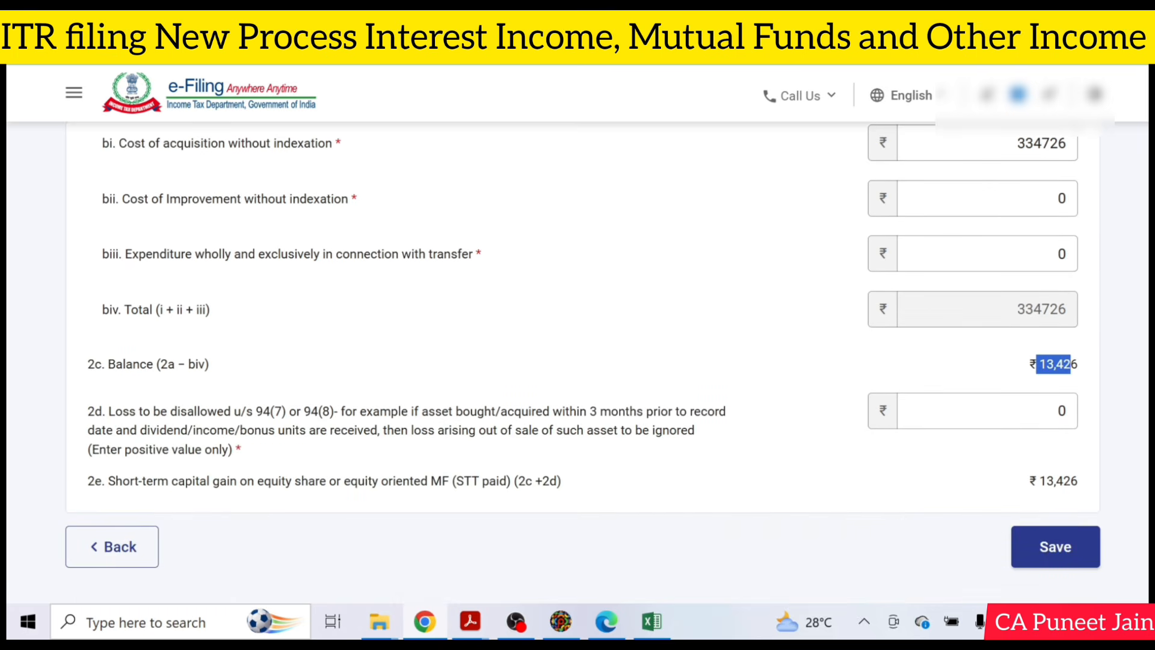
click(1087, 388)
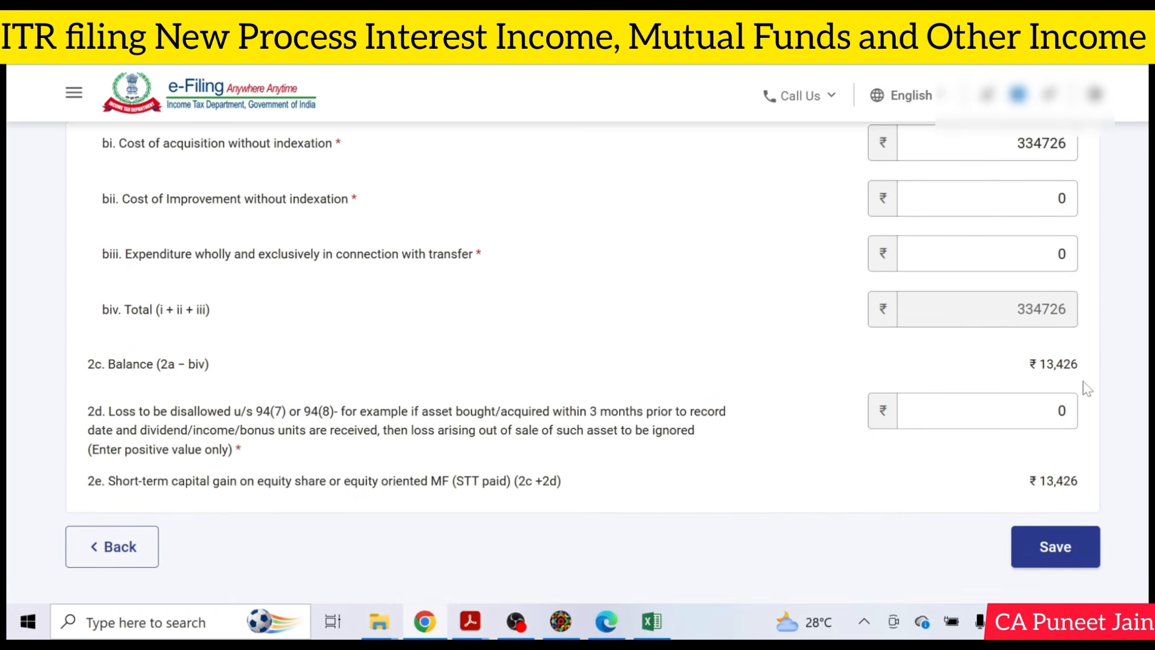
click(1057, 549)
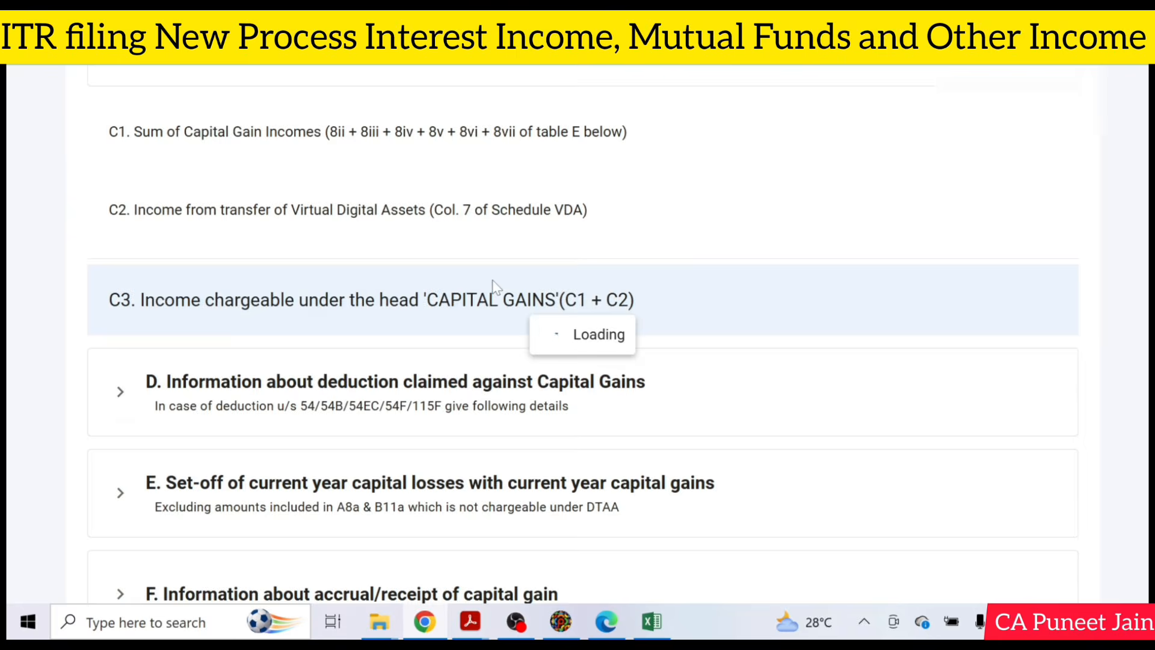
scroll(496, 287, up, 5)
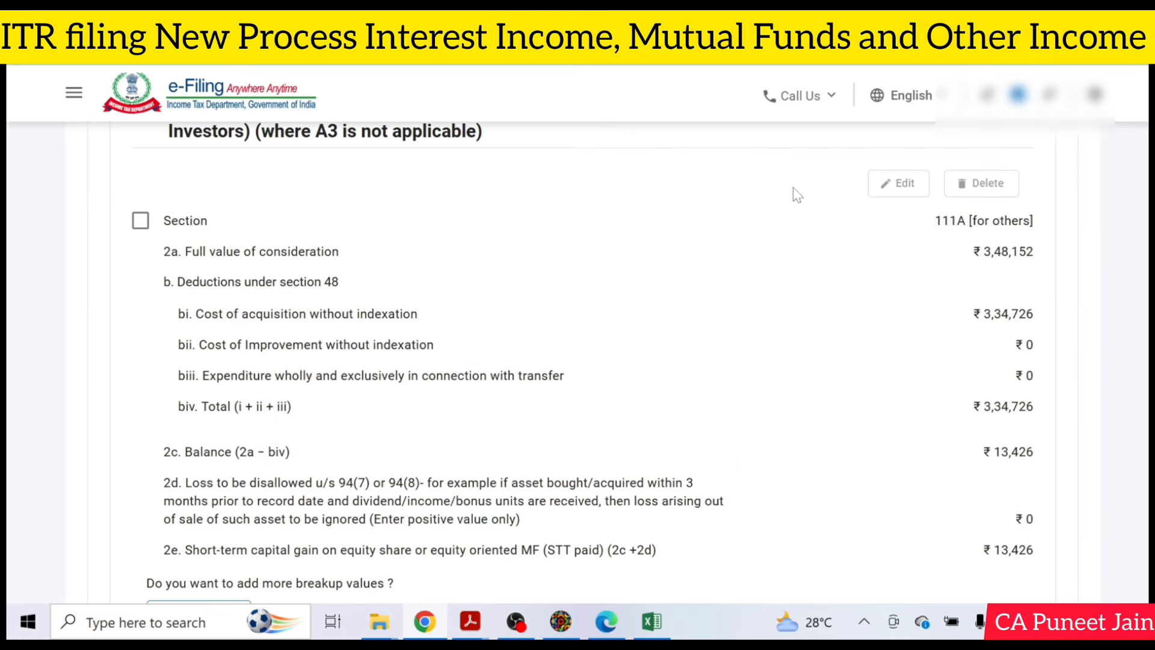
click(223, 166)
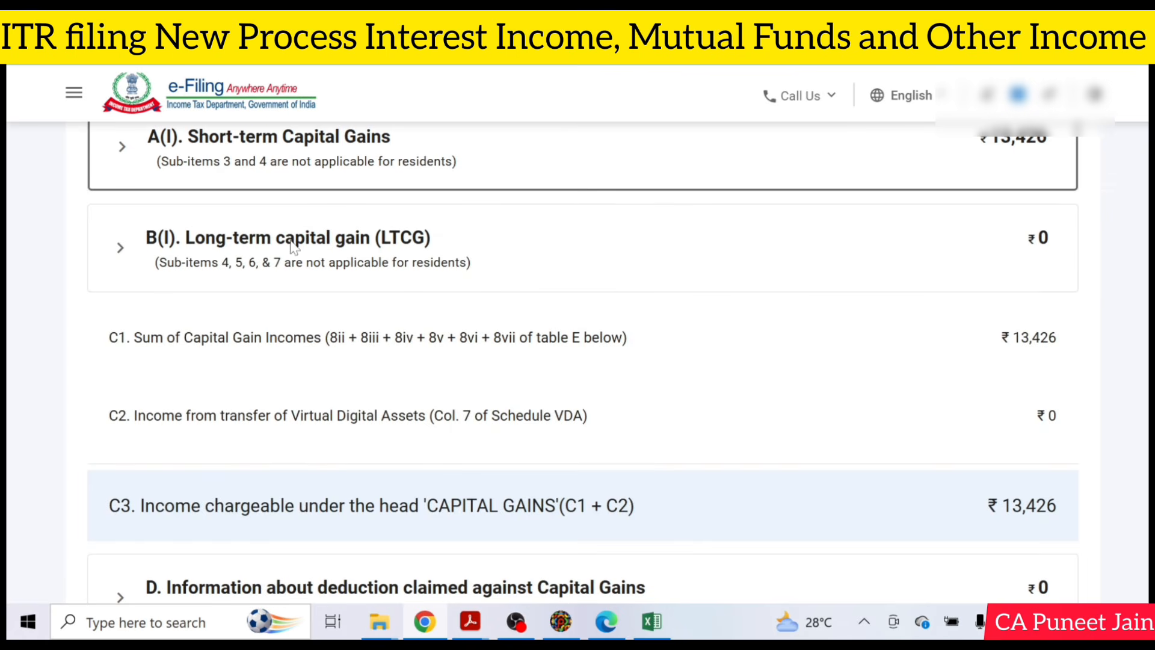
- Expand section F on accrual or receipt of capital gain and examine its short-term and long-term rows across the periods
scroll(346, 379, down, 8)
click(325, 316)
scroll(334, 314, down, 1)
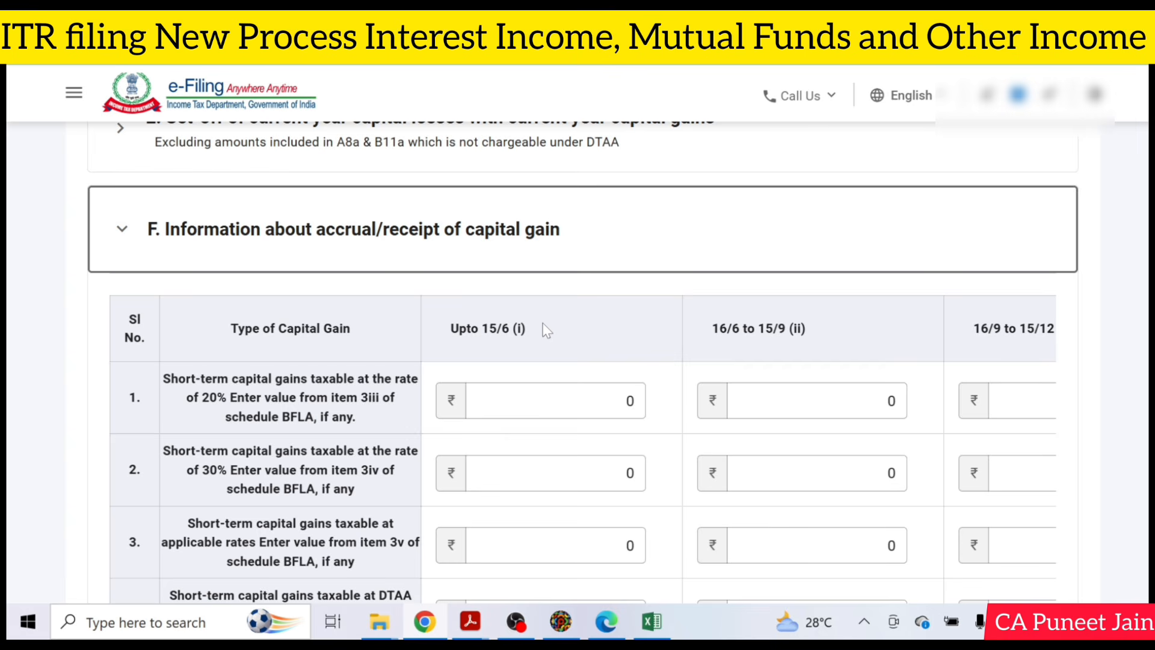
scroll(513, 299, down, 2)
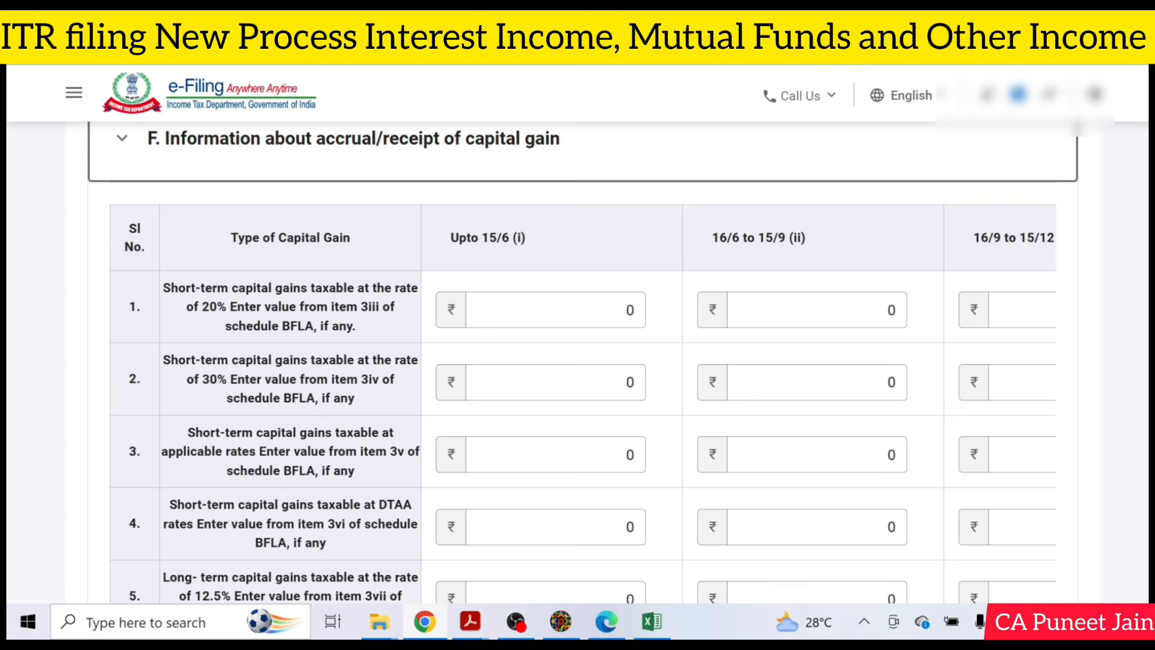
drag(187, 290, 242, 290)
click(215, 290)
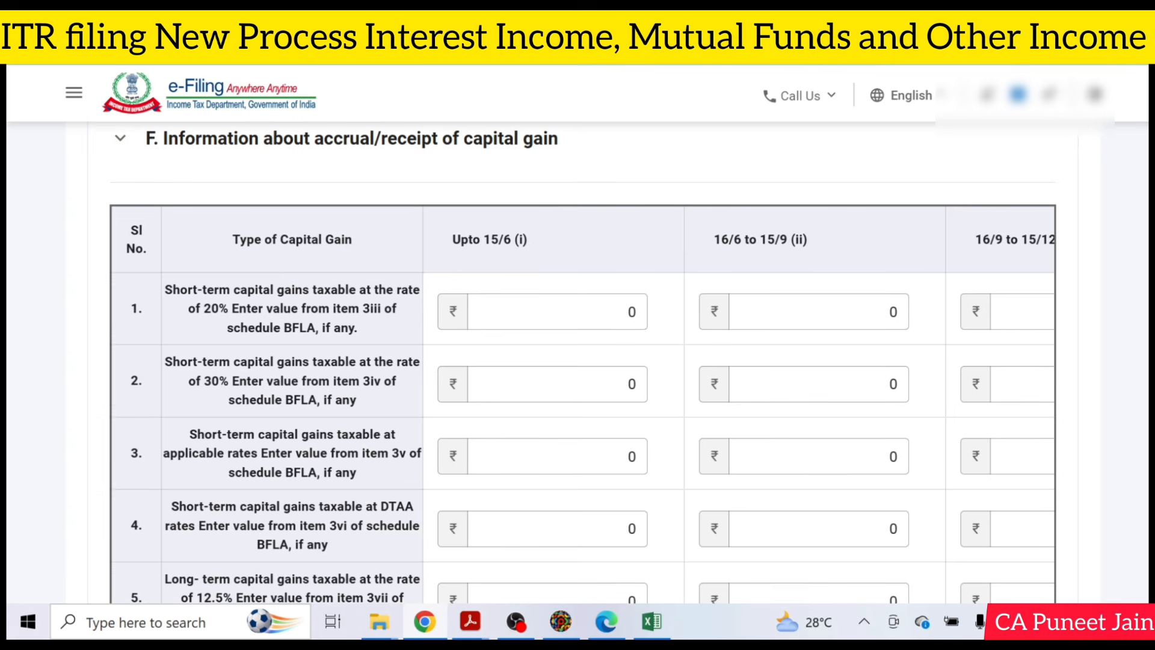
scroll(578, 360, down, 4)
drag(179, 397, 270, 415)
click(466, 351)
scroll(559, 295, up, 5)
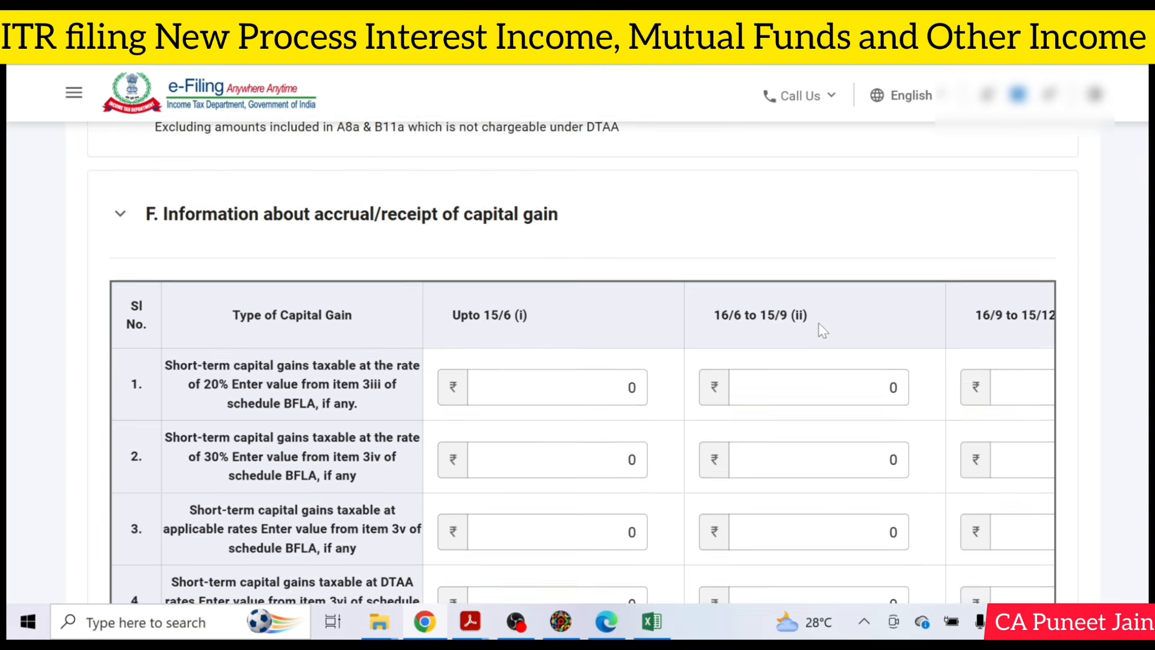
scroll(820, 328, down, 7)
drag(645, 426, 480, 387)
scroll(530, 382, up, 8)
scroll(526, 379, down, 3)
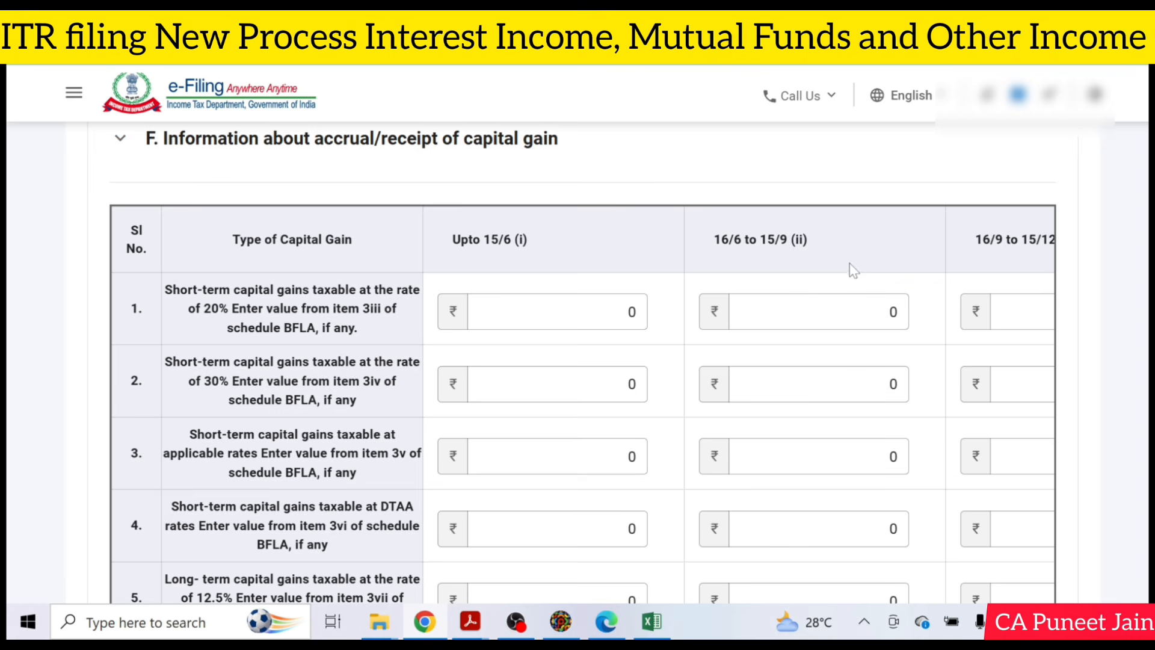
click(835, 304)
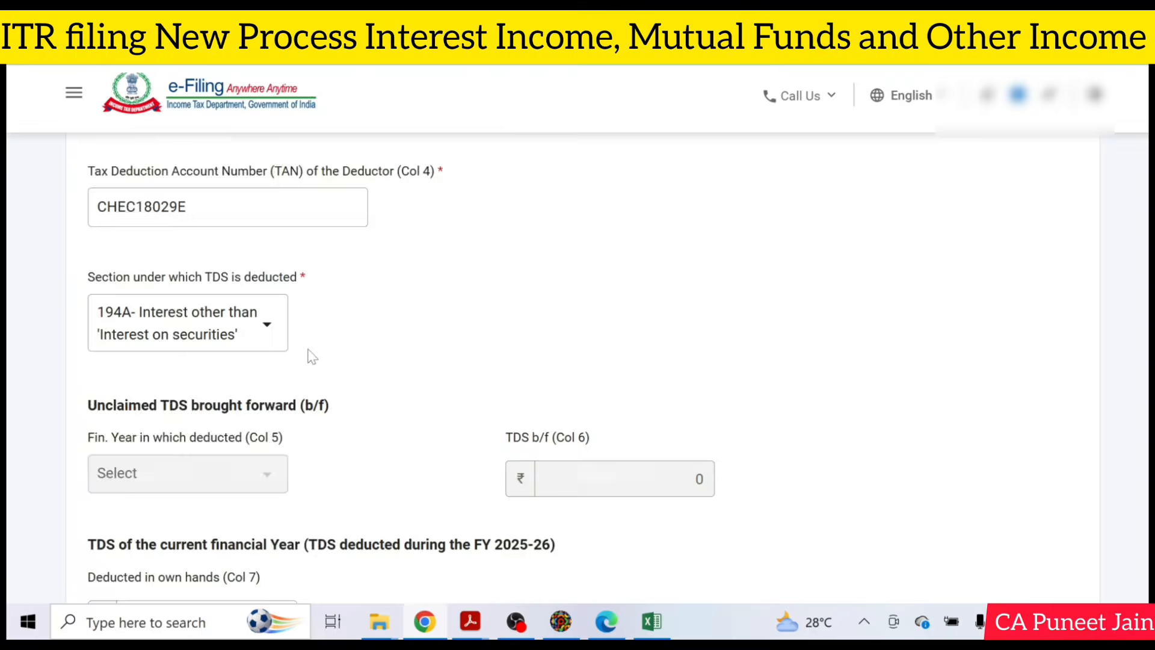
- Add Schedule Salary from the Income category to the return's selected schedules and continue to the summary
scroll(312, 356, down, 15)
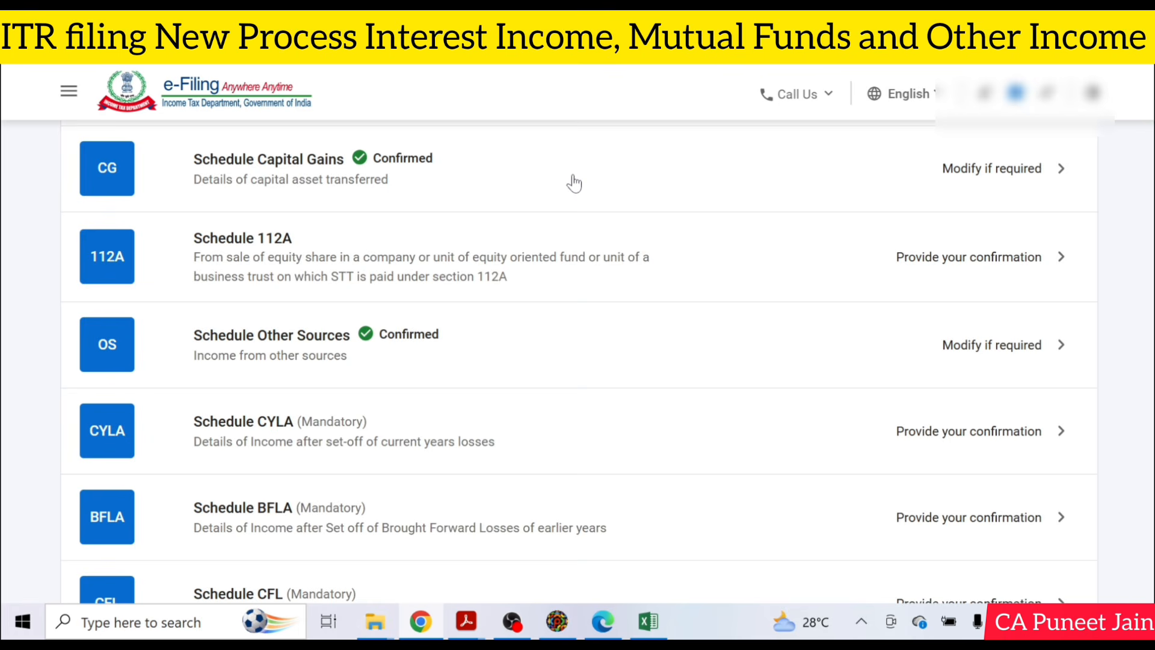
scroll(540, 251, down, 20)
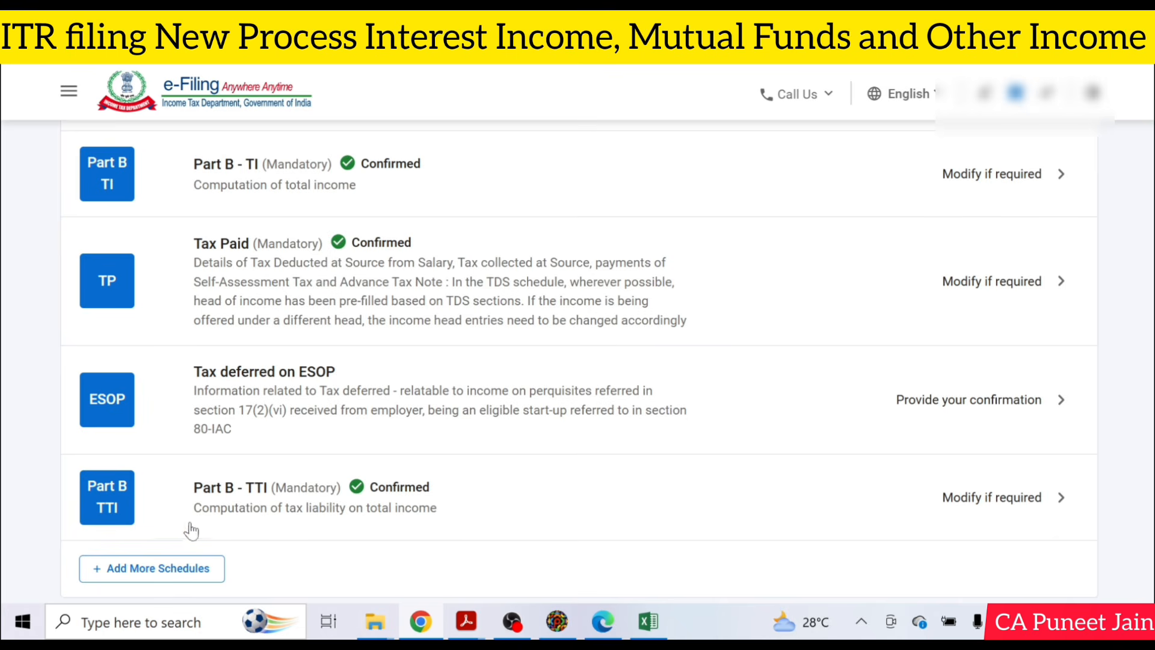
click(175, 568)
scroll(242, 229, up, 3)
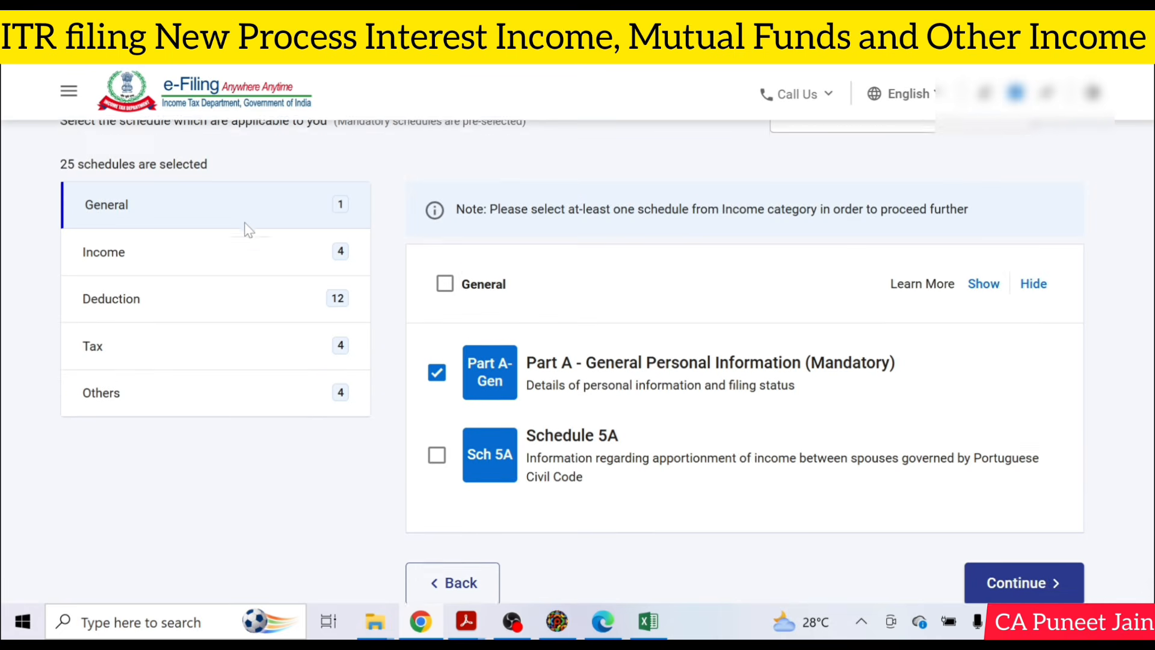
click(242, 283)
click(437, 389)
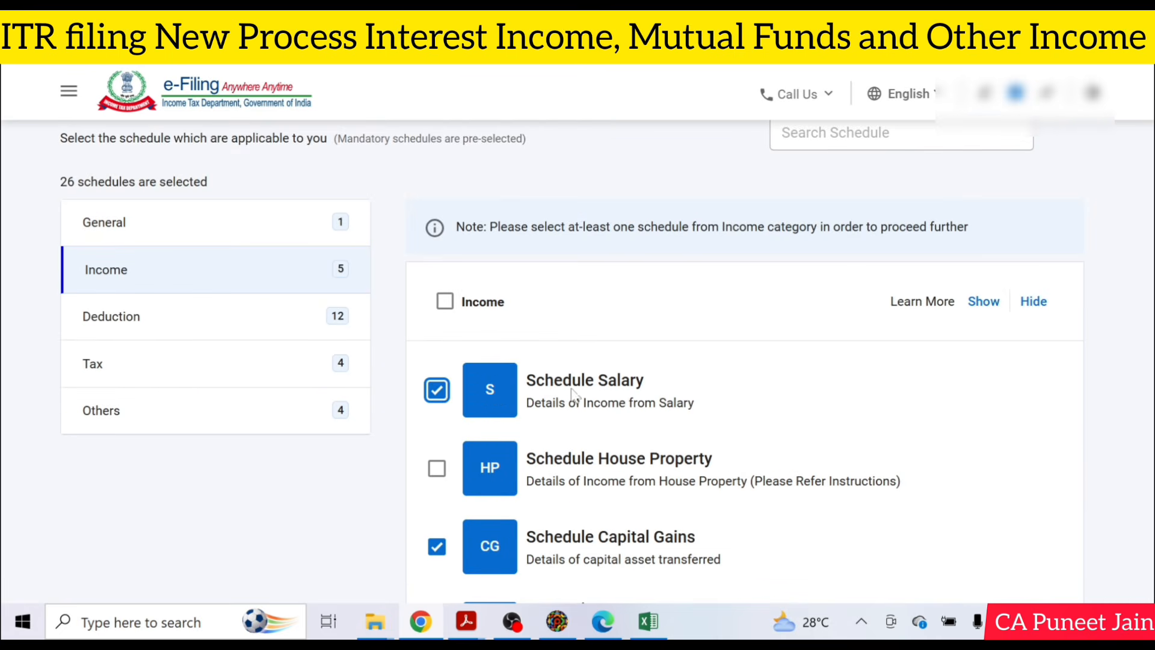
scroll(918, 388, down, 10)
click(1050, 582)
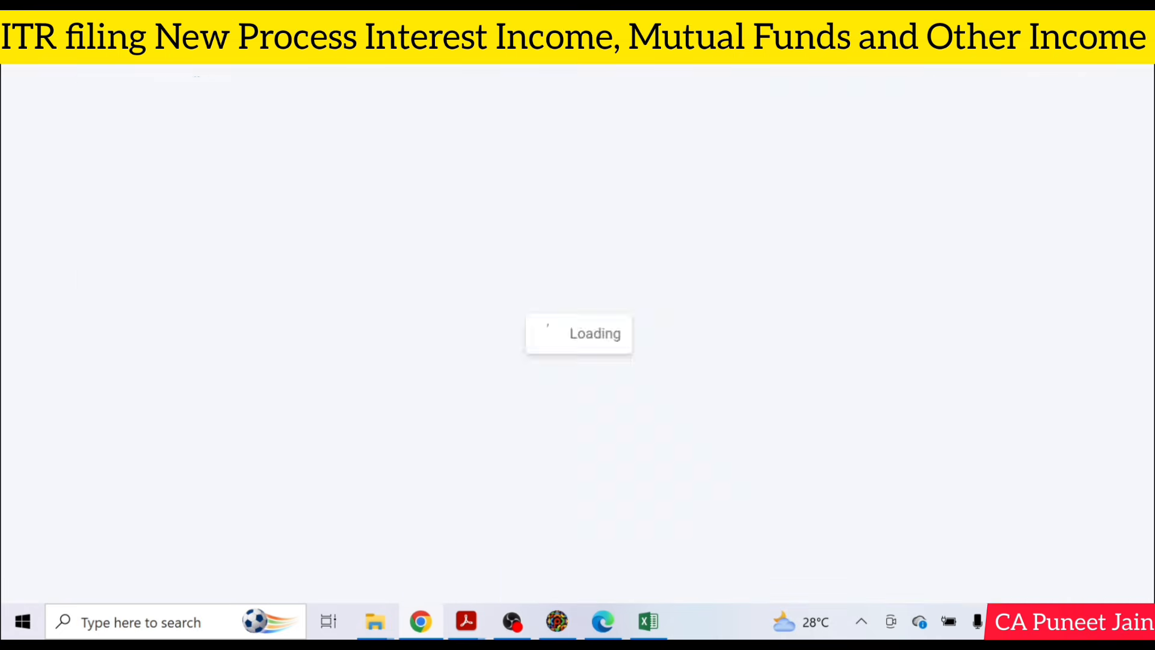
- Open Schedule Salary from the return summary and expand item 1, Gross Salary
click(273, 377)
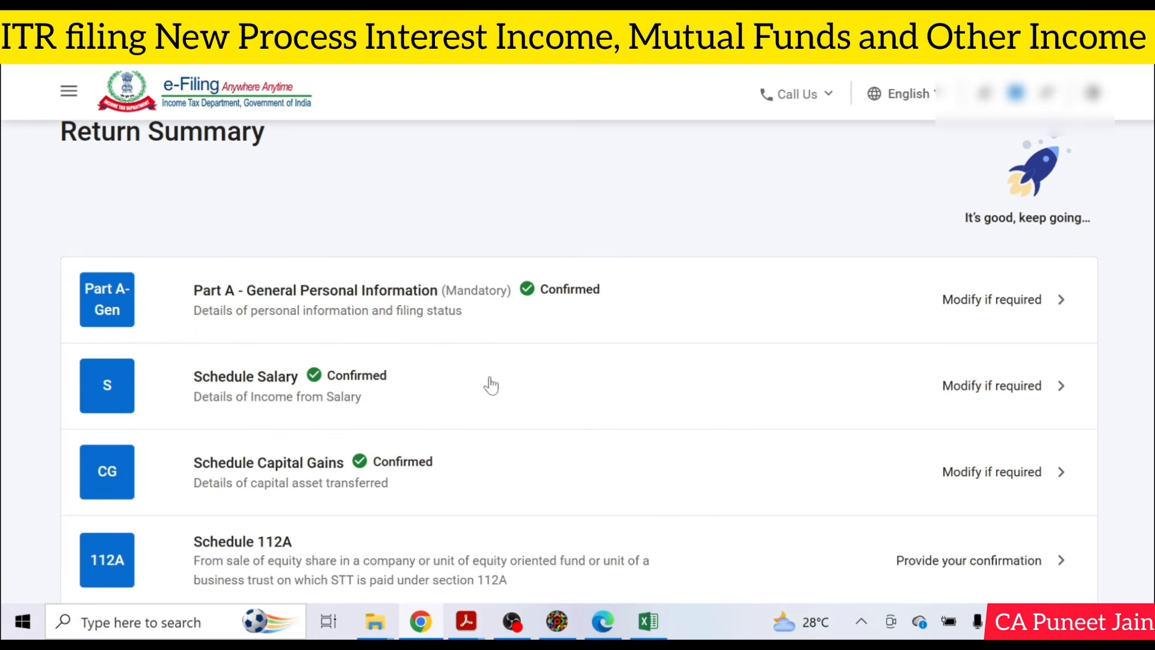
click(533, 385)
click(211, 319)
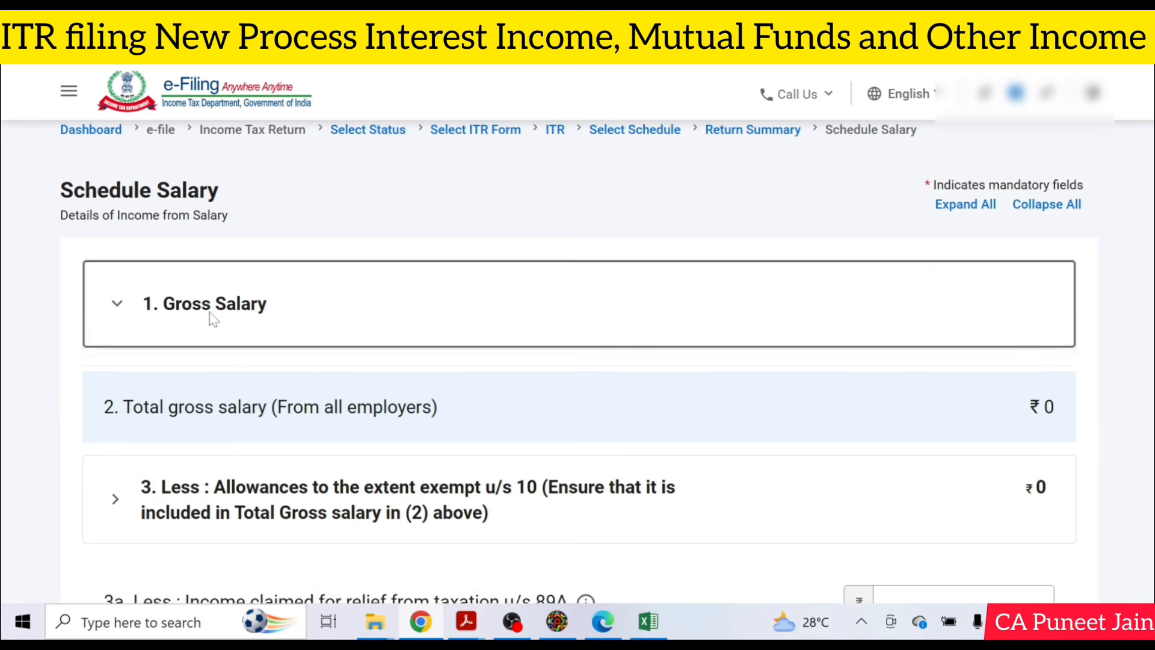
- Start an employer entry under item 1, Gross Salary, and set the nature of employer to Others
click(164, 436)
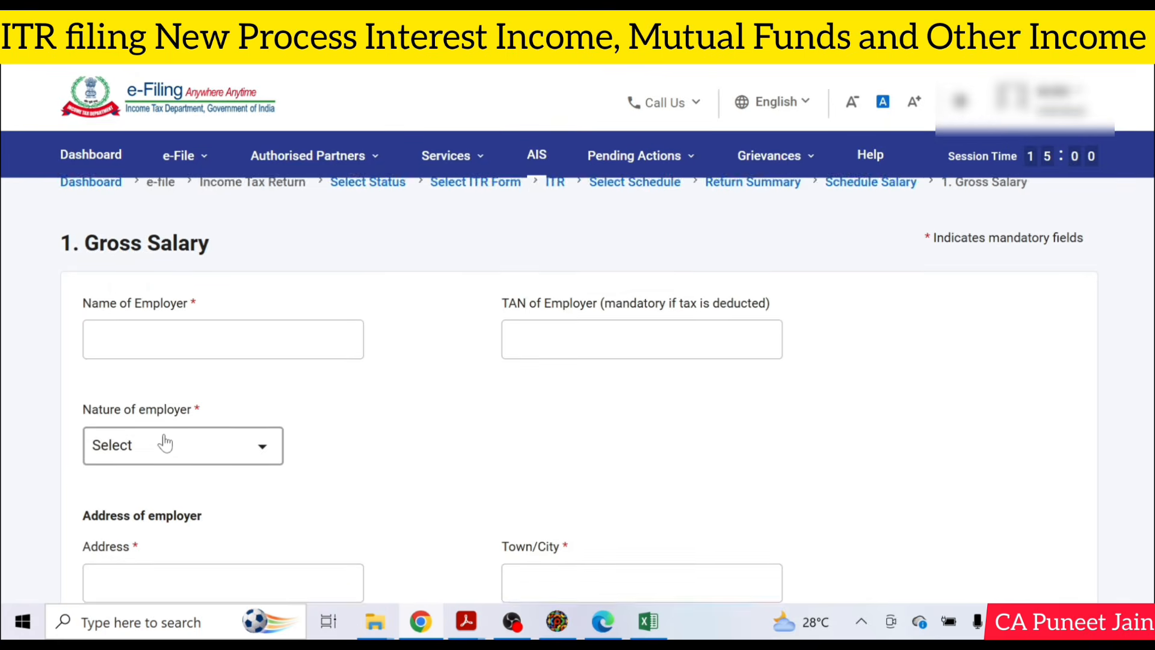
scroll(165, 360, down, 4)
scroll(166, 209, up, 2)
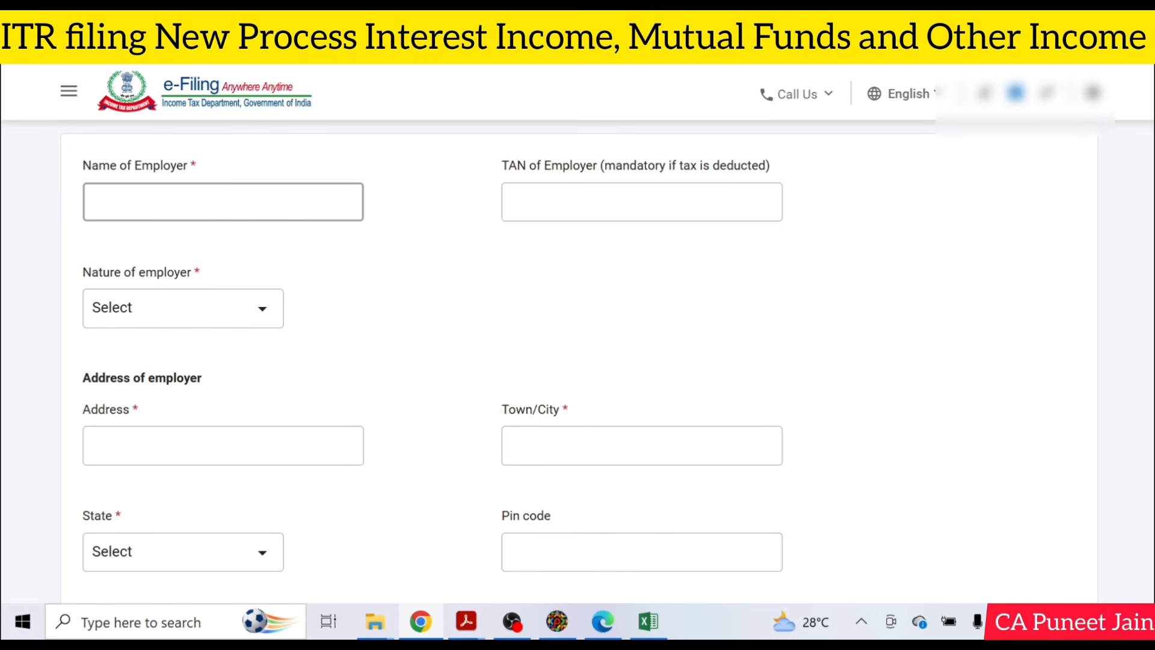
click(156, 323)
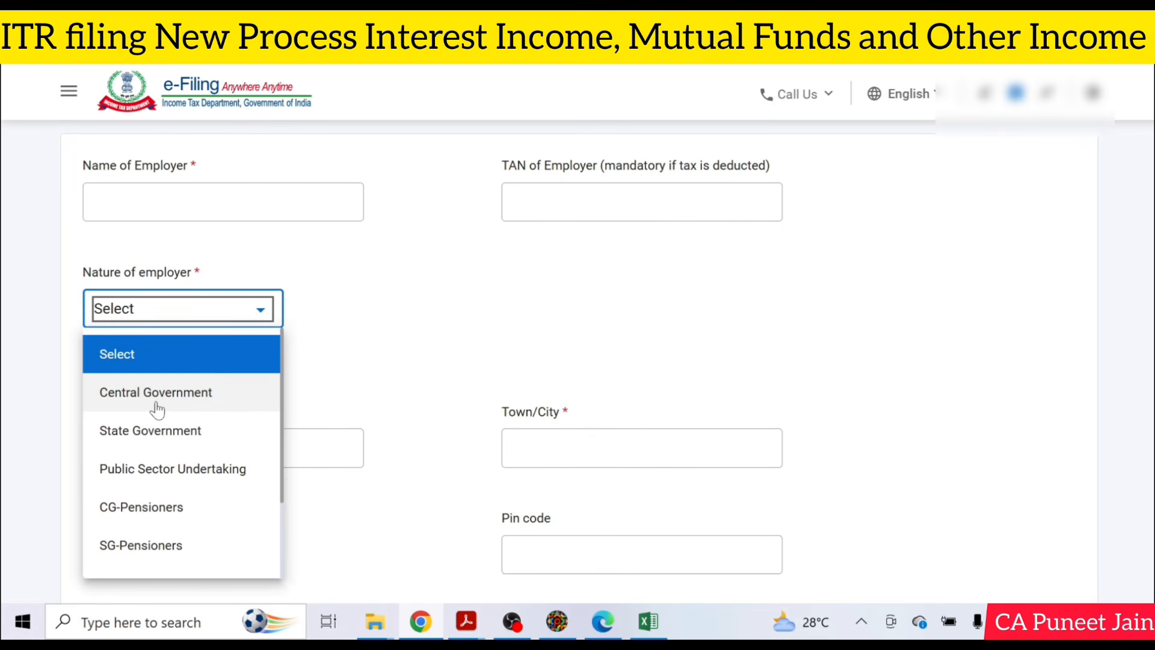
scroll(180, 448, down, 2)
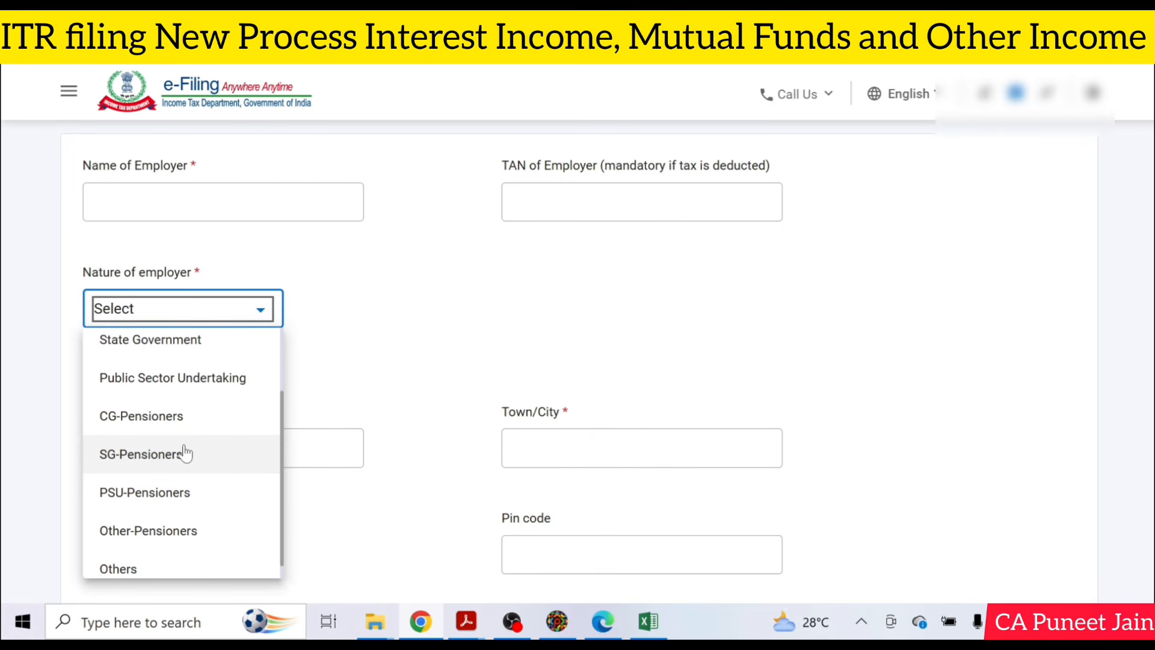
scroll(181, 482, down, 1)
click(176, 551)
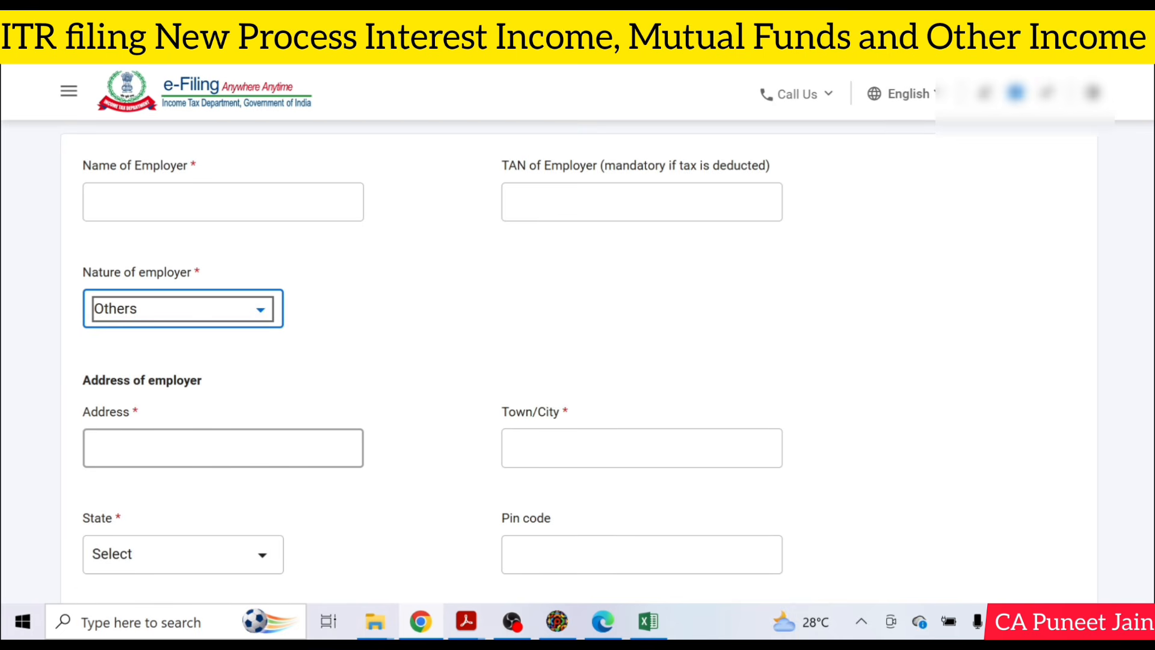
- Add a breakup row under salary as per section 17(1) with Basic Salary as the nature of salary
scroll(325, 433, down, 6)
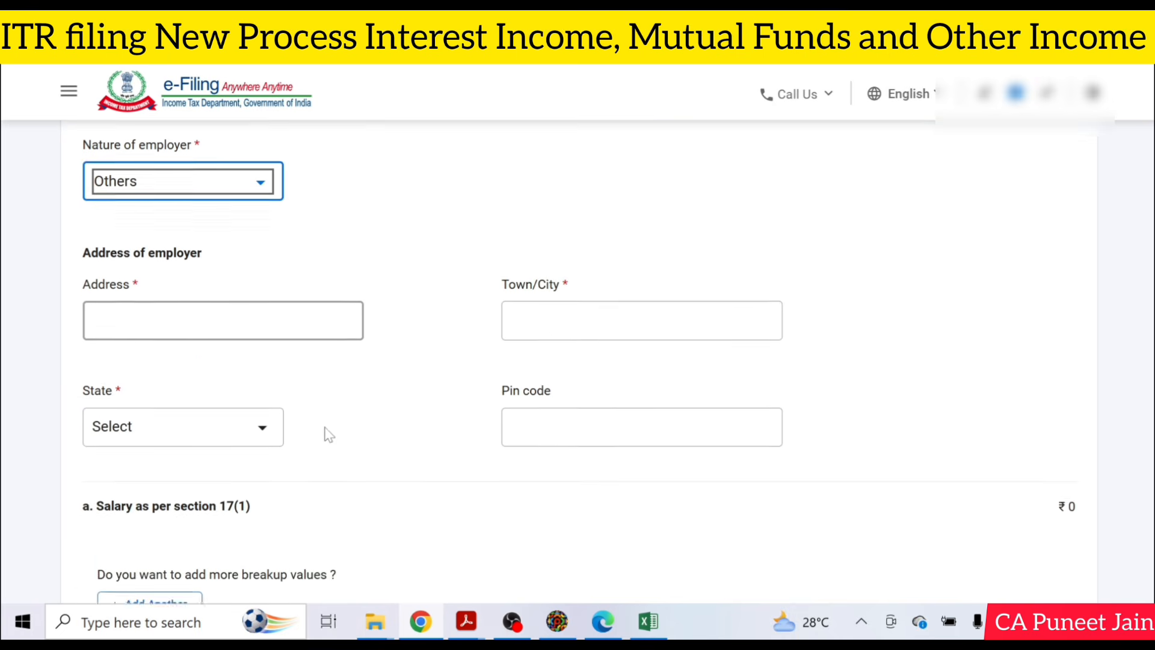
click(175, 370)
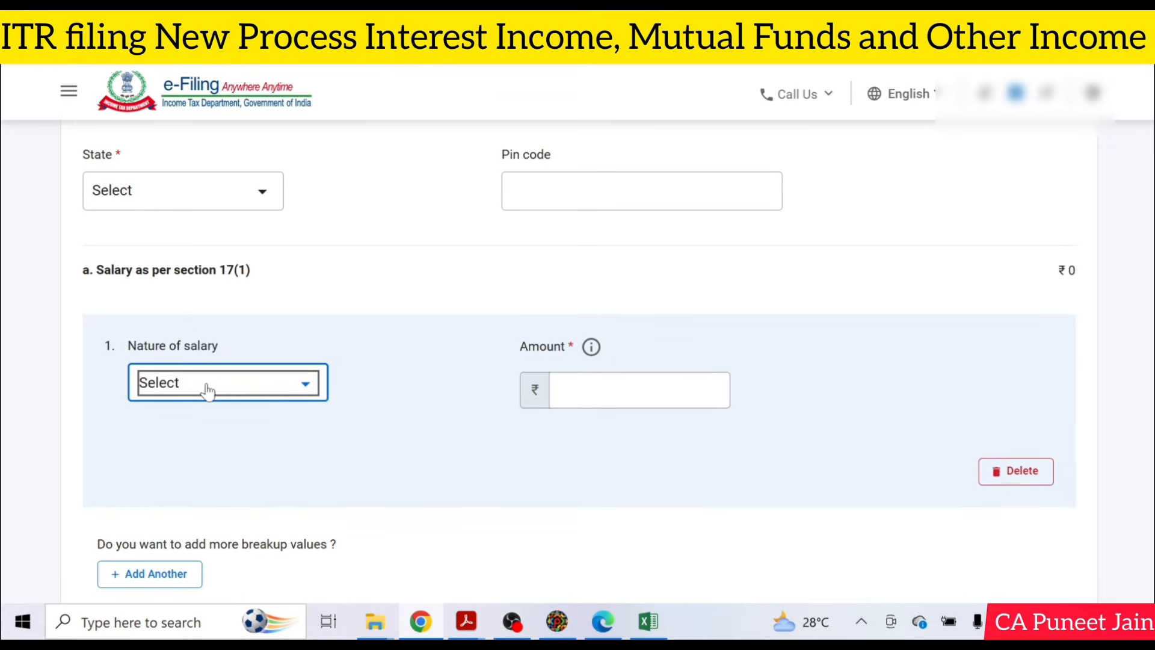
click(257, 391)
click(243, 194)
click(358, 276)
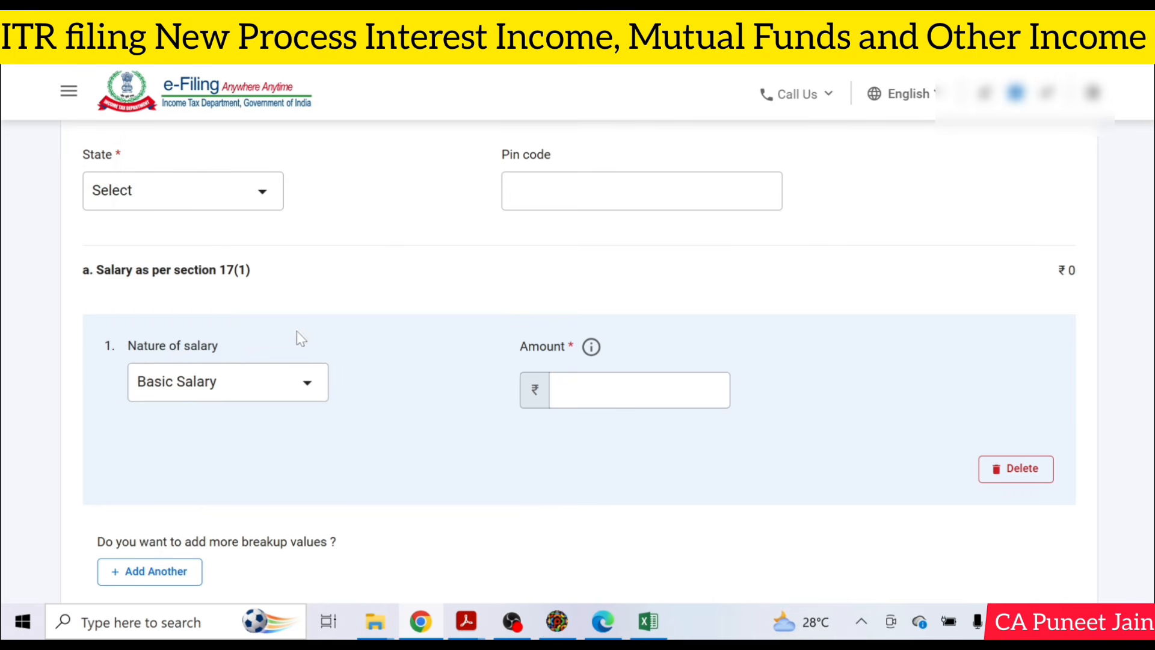
- Examine the nature of salary options available for the section 17(1) breakup row
scroll(420, 343, down, 2)
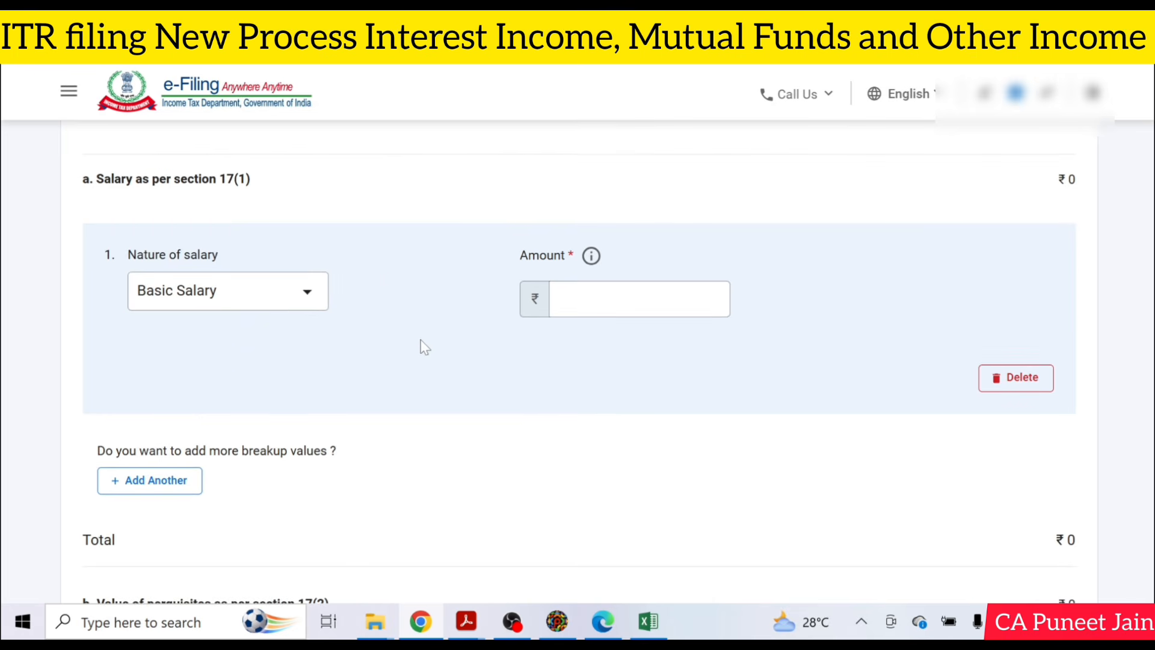
click(209, 291)
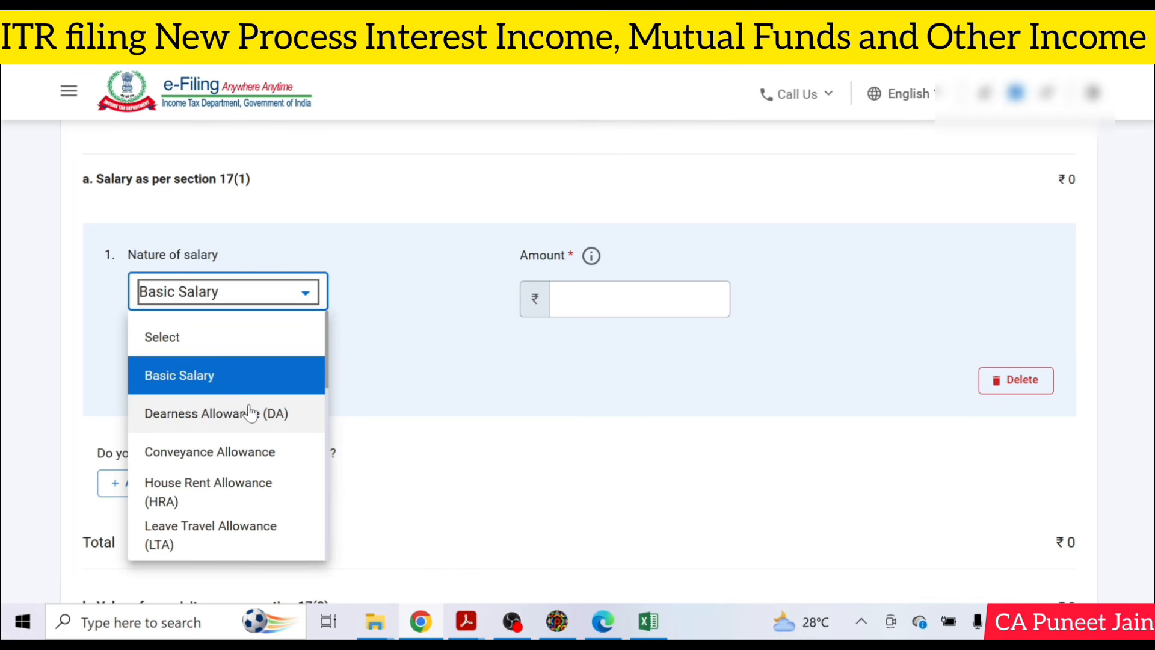
scroll(291, 452, down, 1)
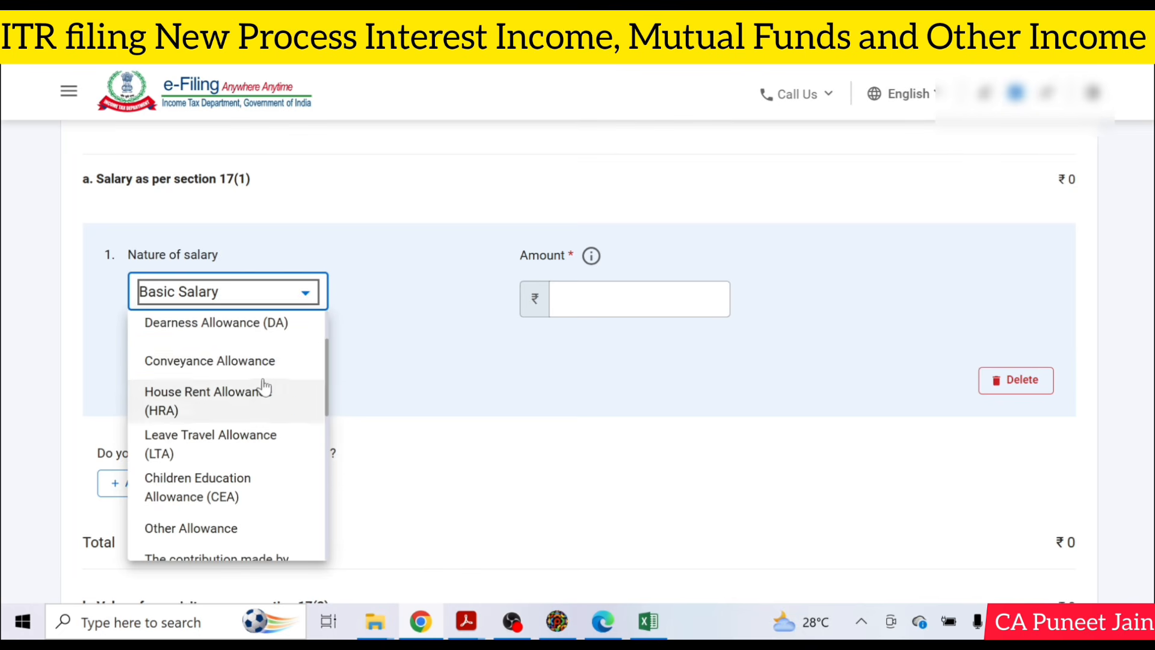
scroll(265, 415, down, 2)
click(446, 385)
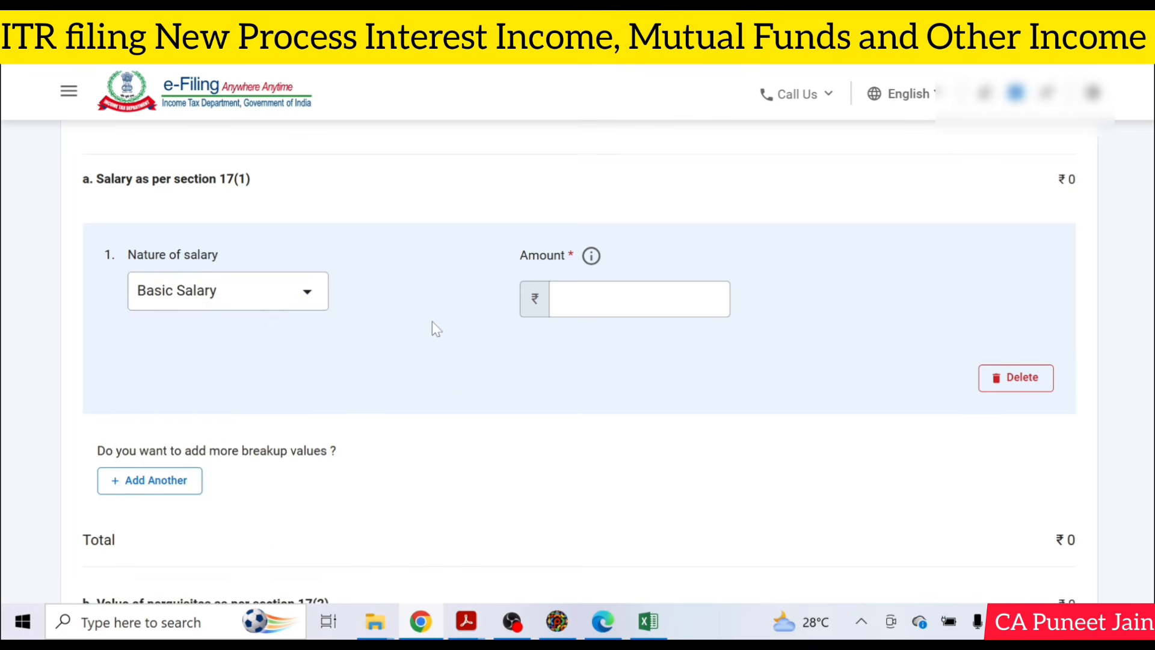
click(237, 293)
click(494, 344)
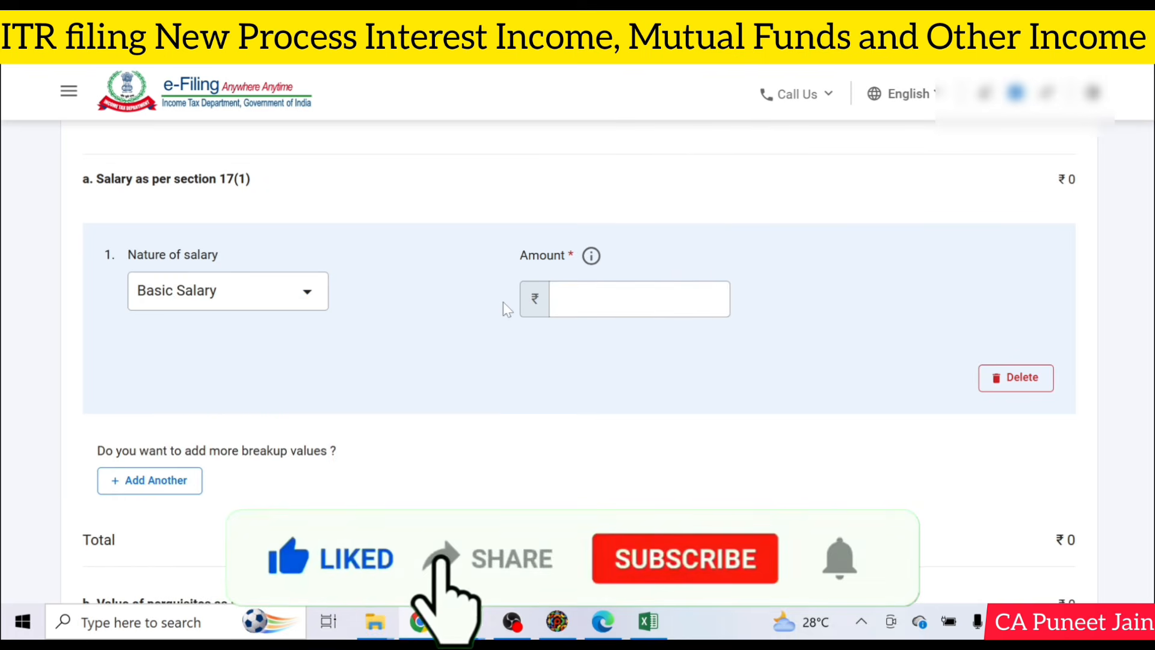
- Review the remaining gross salary sections, including 17(3) and 89A, and confirm Schedule Salary
scroll(507, 309, down, 10)
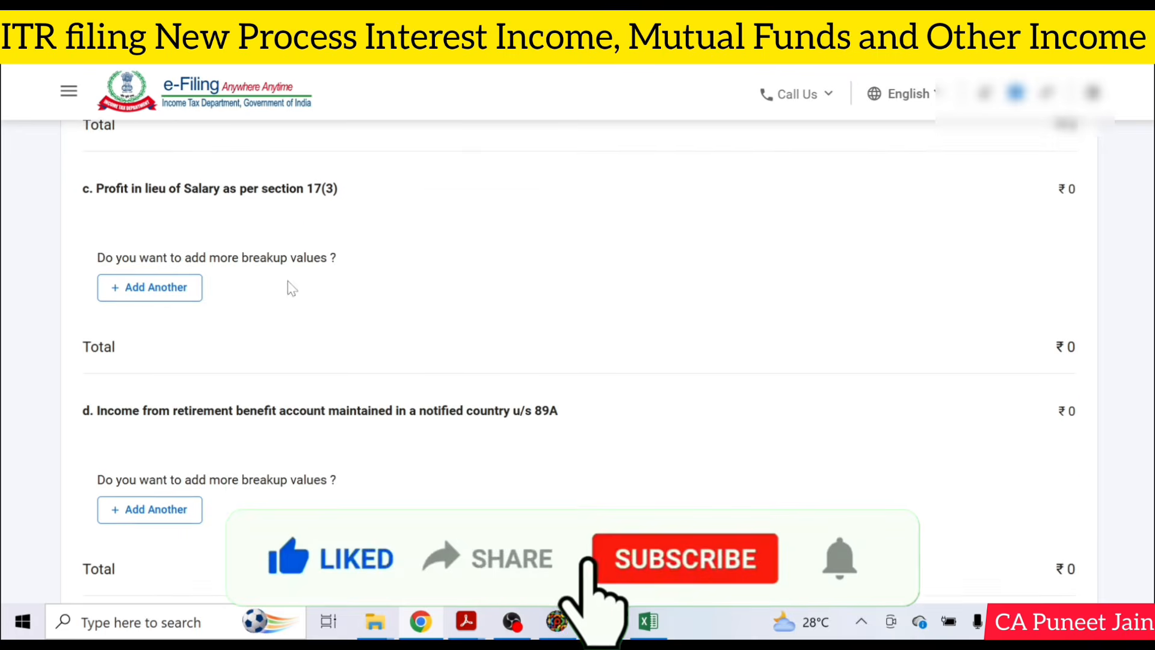
scroll(292, 288, down, 5)
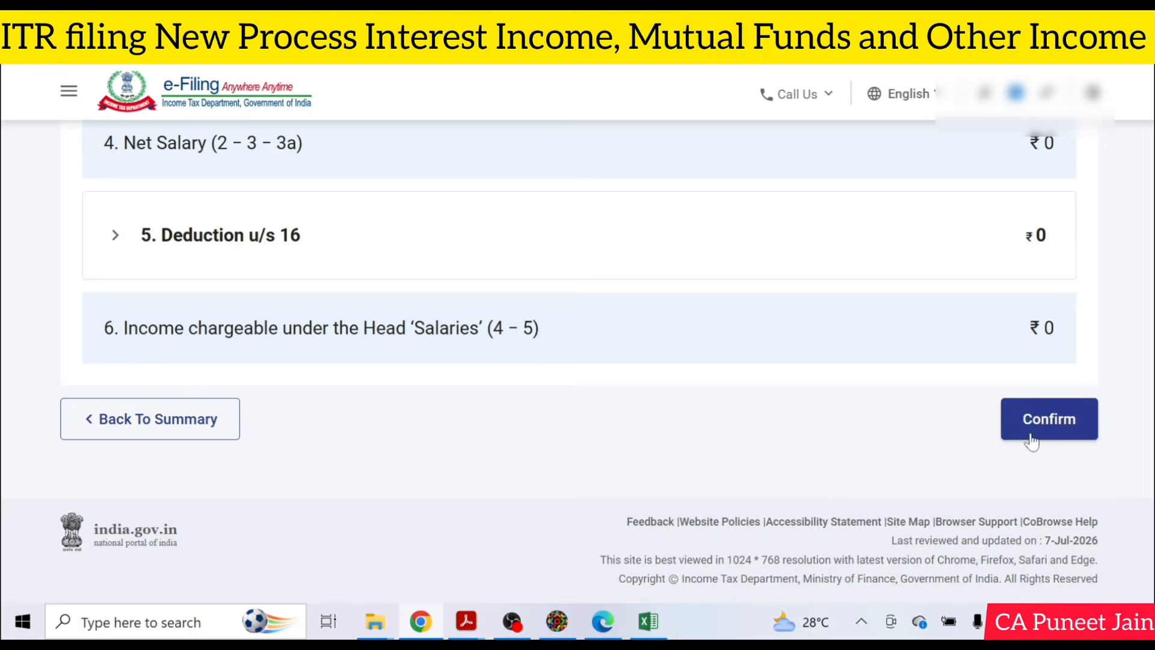
click(1031, 441)
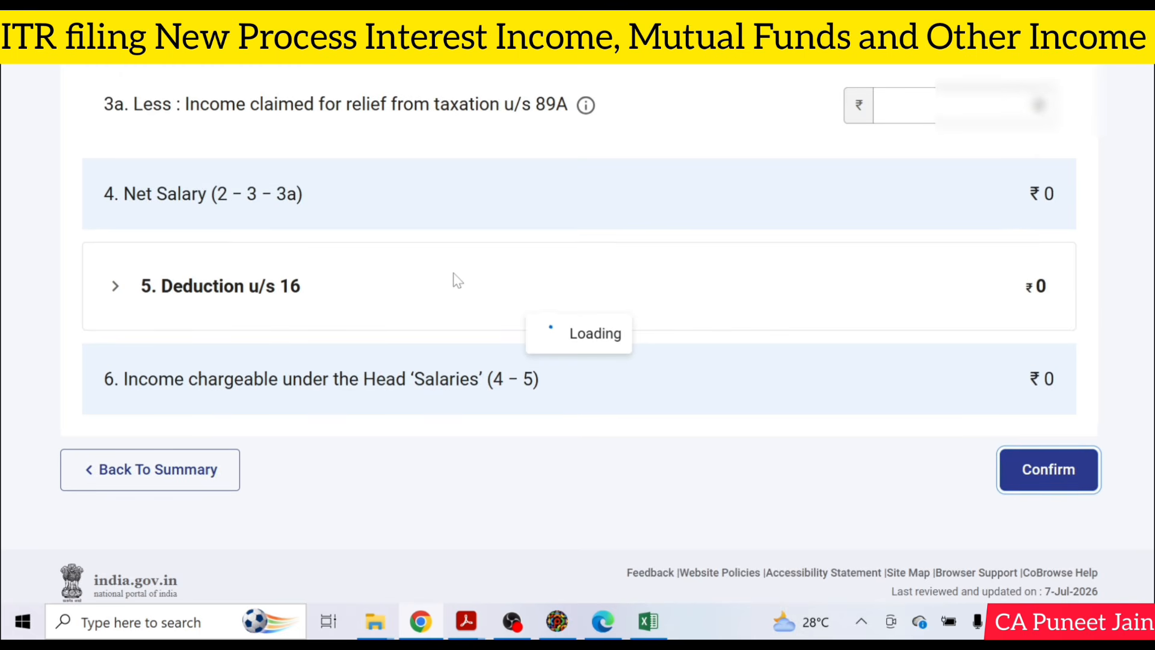
- Remove Schedule Salary from the return's selected Income schedules and continue to the summary, skipping the schedule questions
scroll(503, 421, down, 15)
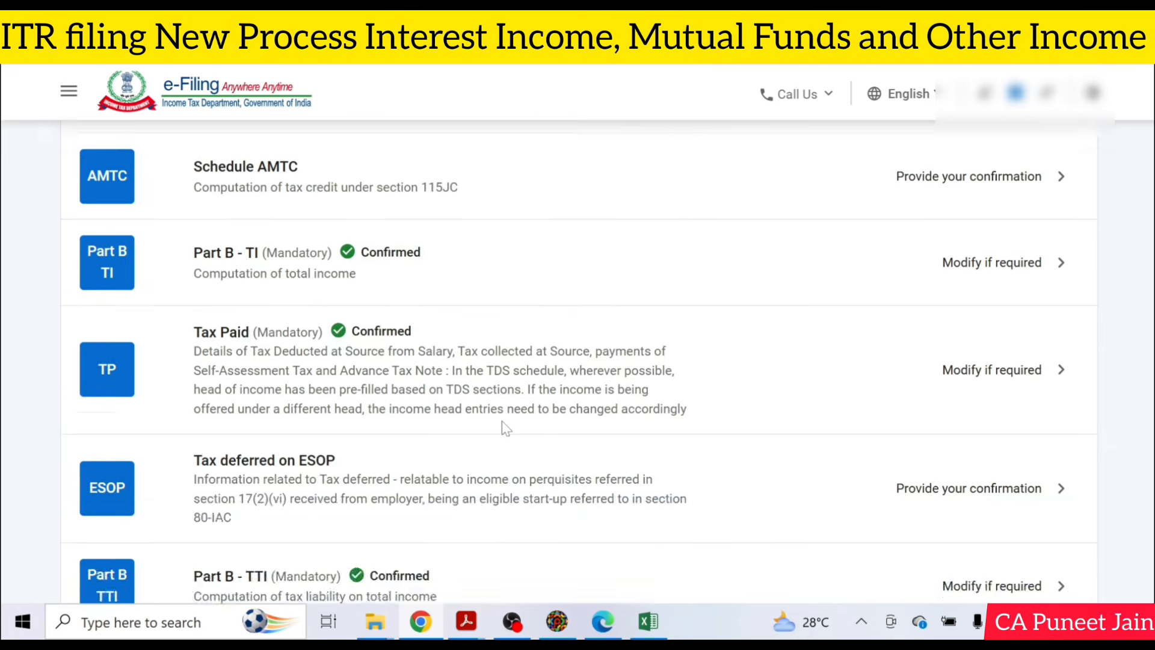
click(202, 286)
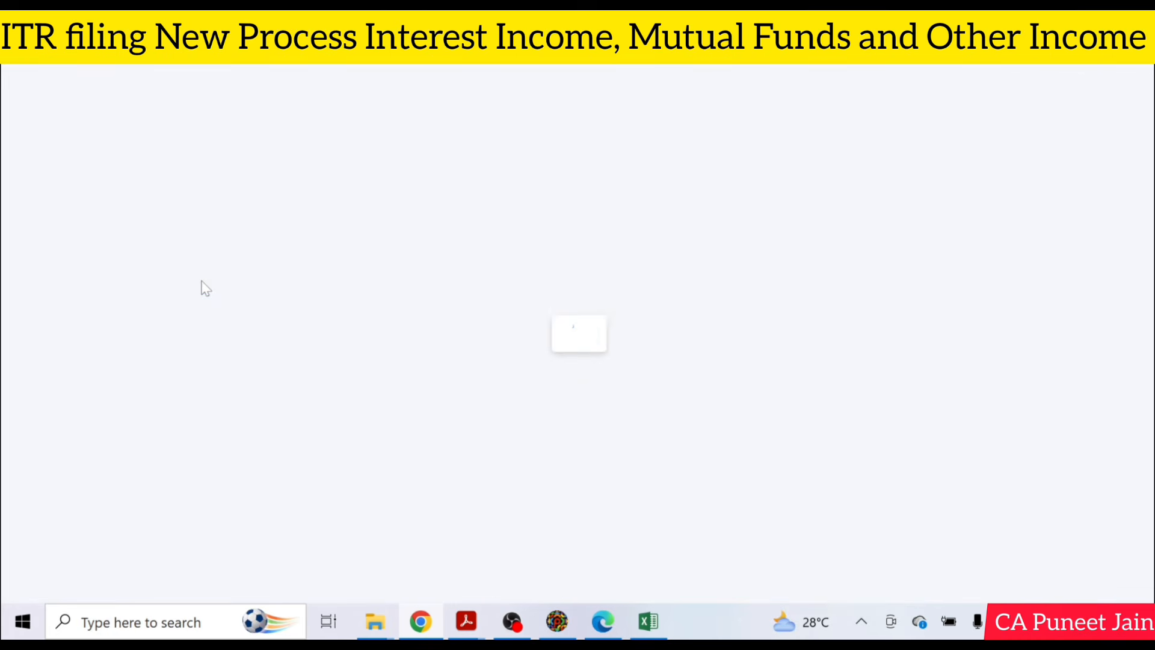
click(268, 415)
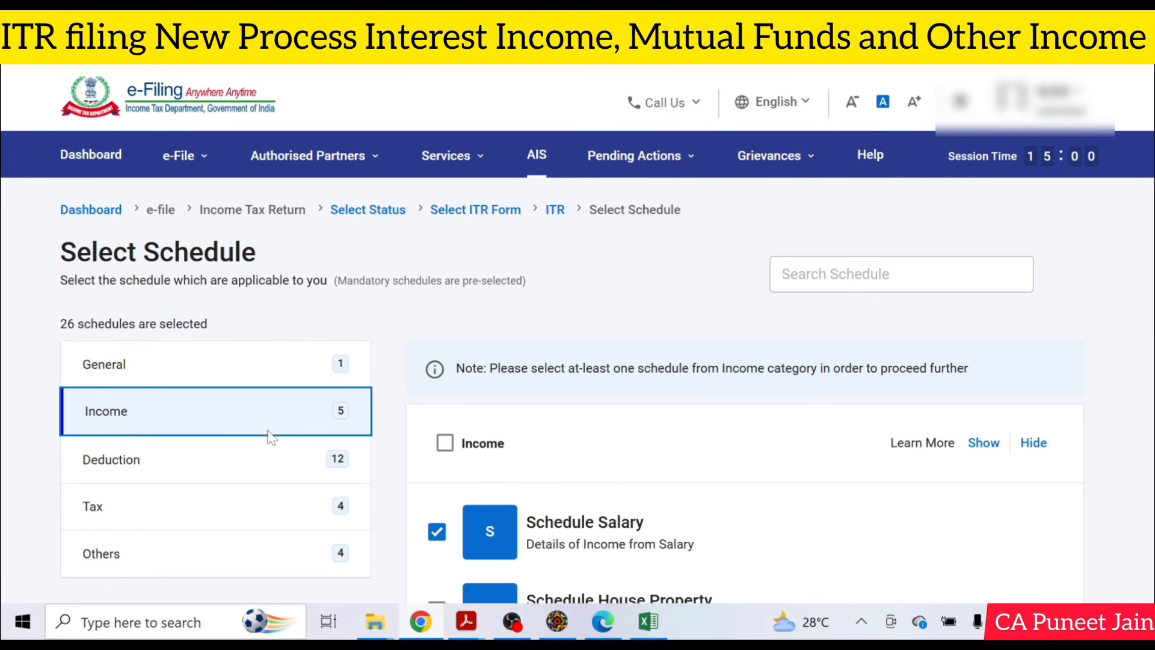
scroll(270, 433, down, 4)
click(437, 303)
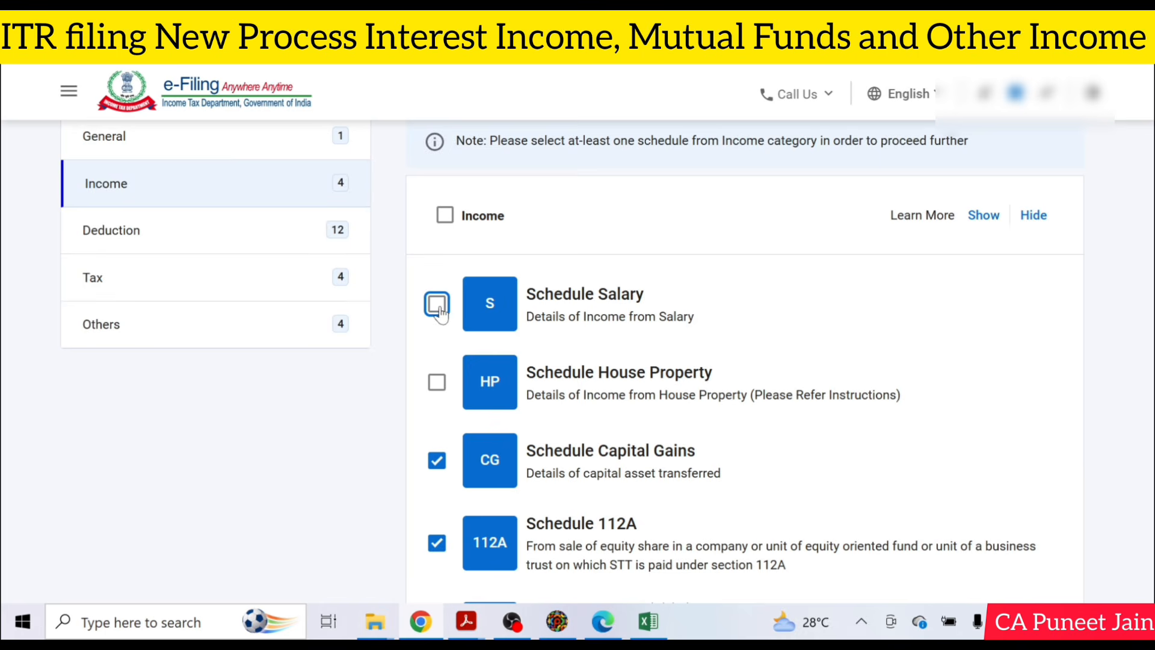
scroll(727, 363, down, 10)
click(982, 420)
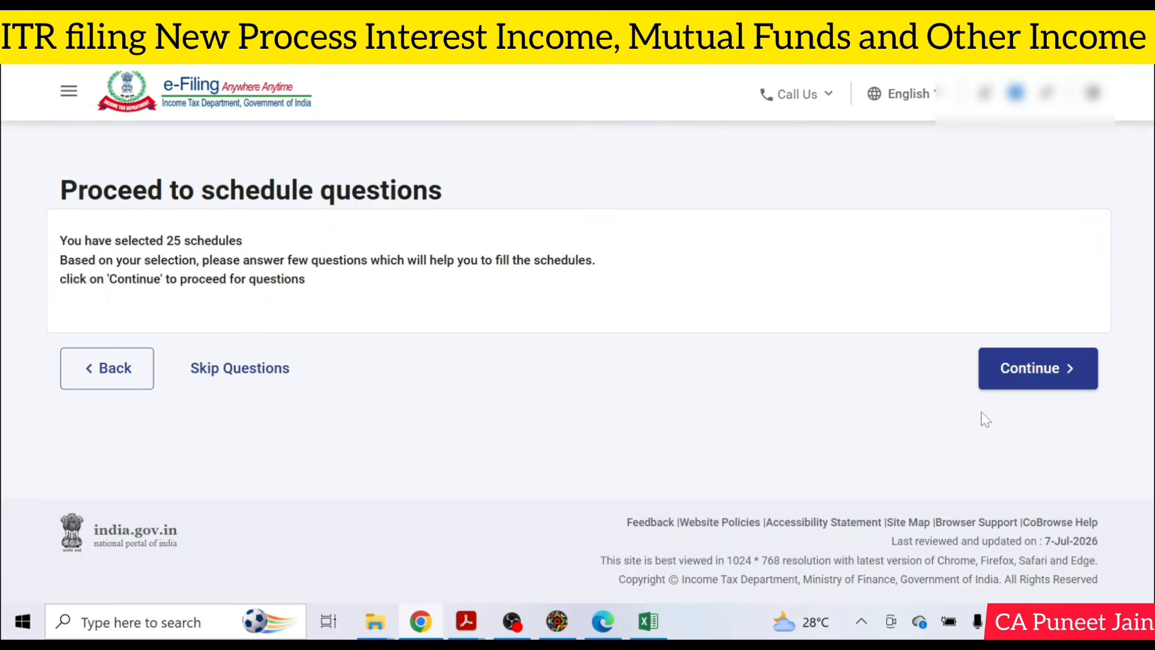
click(216, 370)
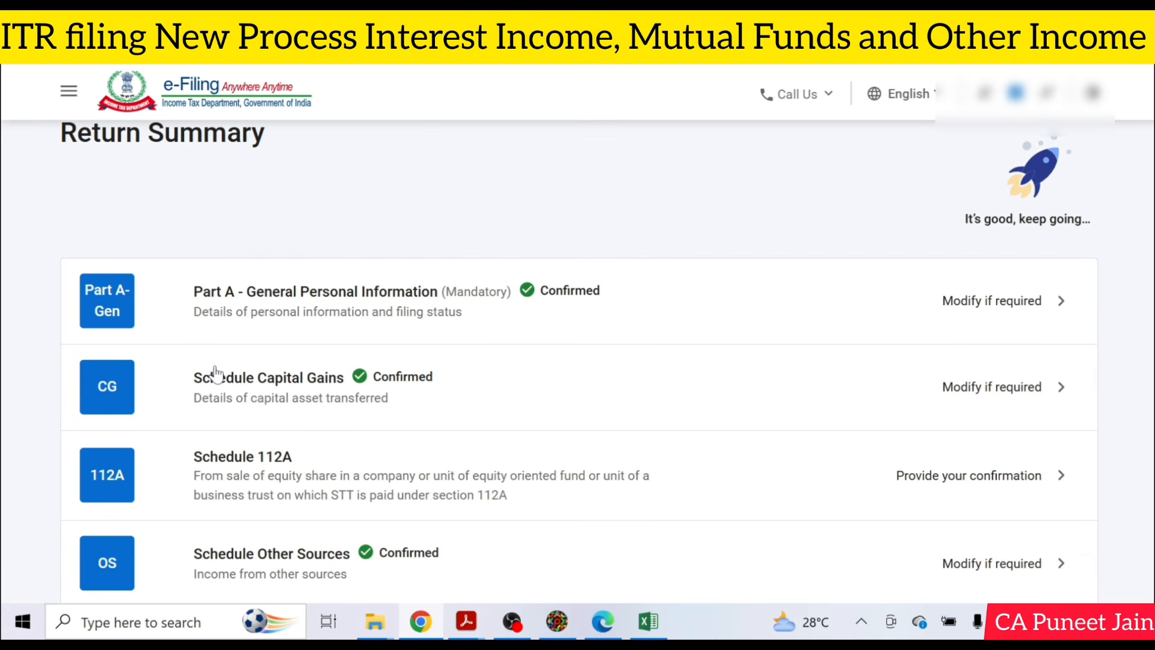
- Open Tax Paid from the return summary, expand TDS 2 on income and select its first entry
scroll(330, 417, down, 20)
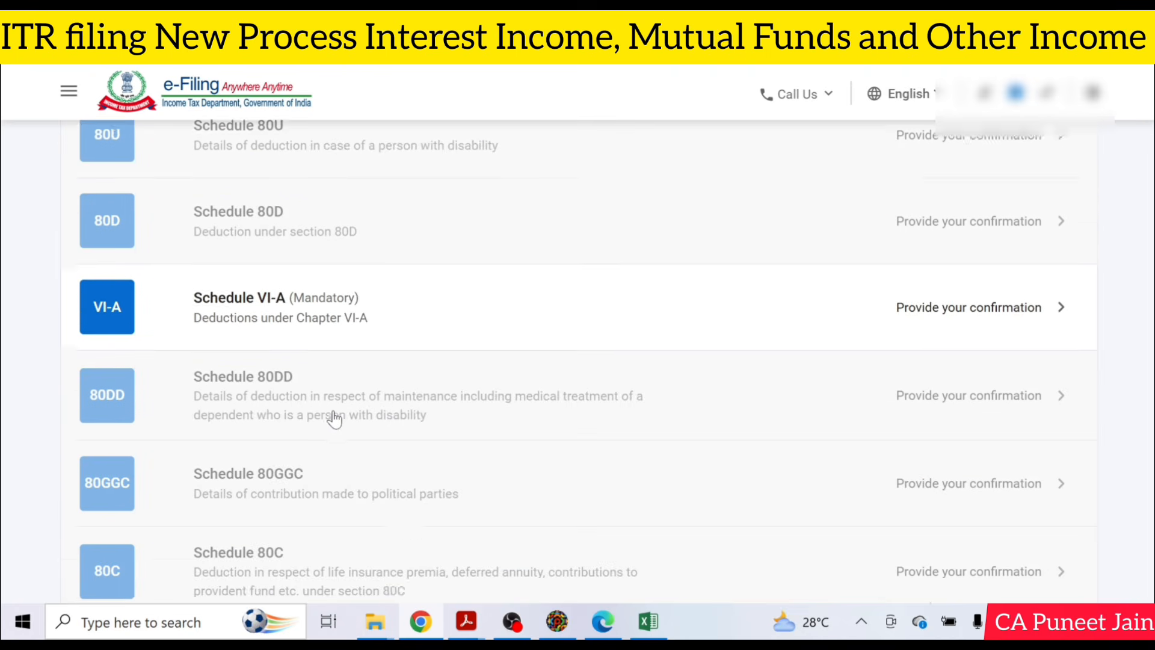
scroll(334, 419, down, 8)
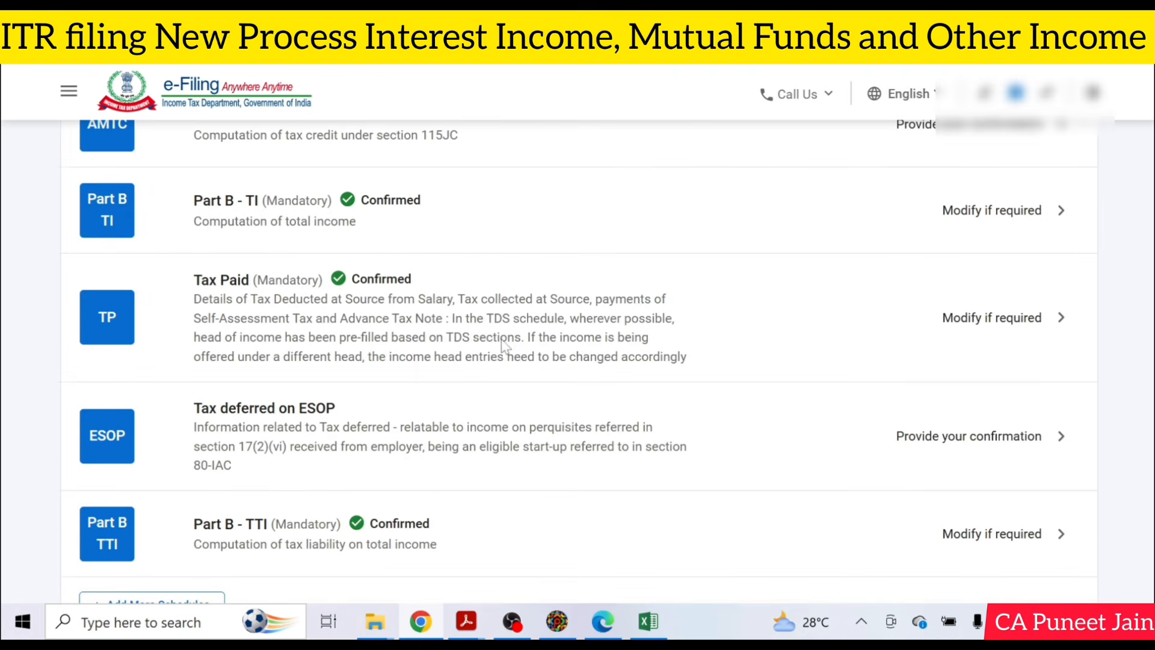
click(500, 338)
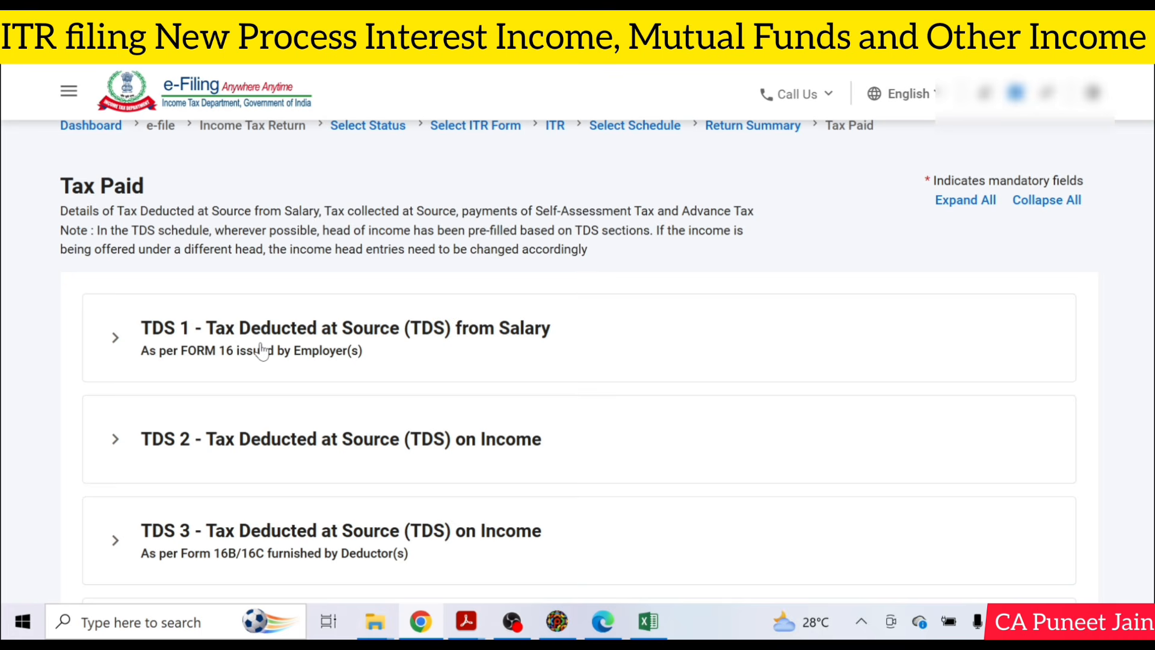
scroll(262, 352, down, 3)
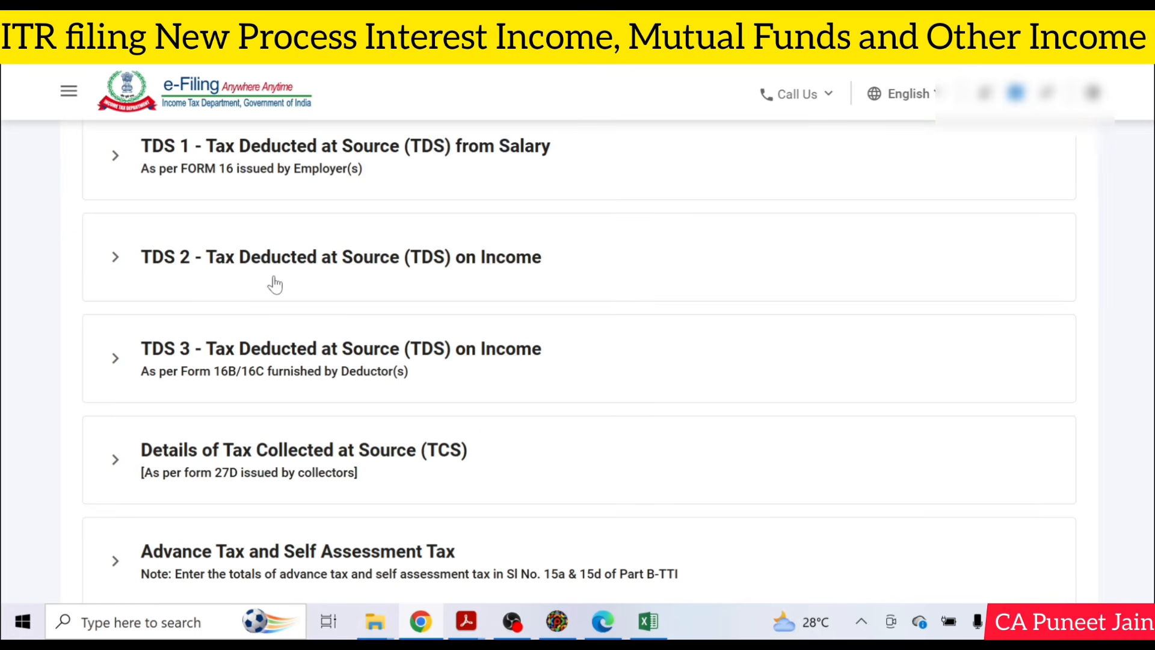
click(114, 263)
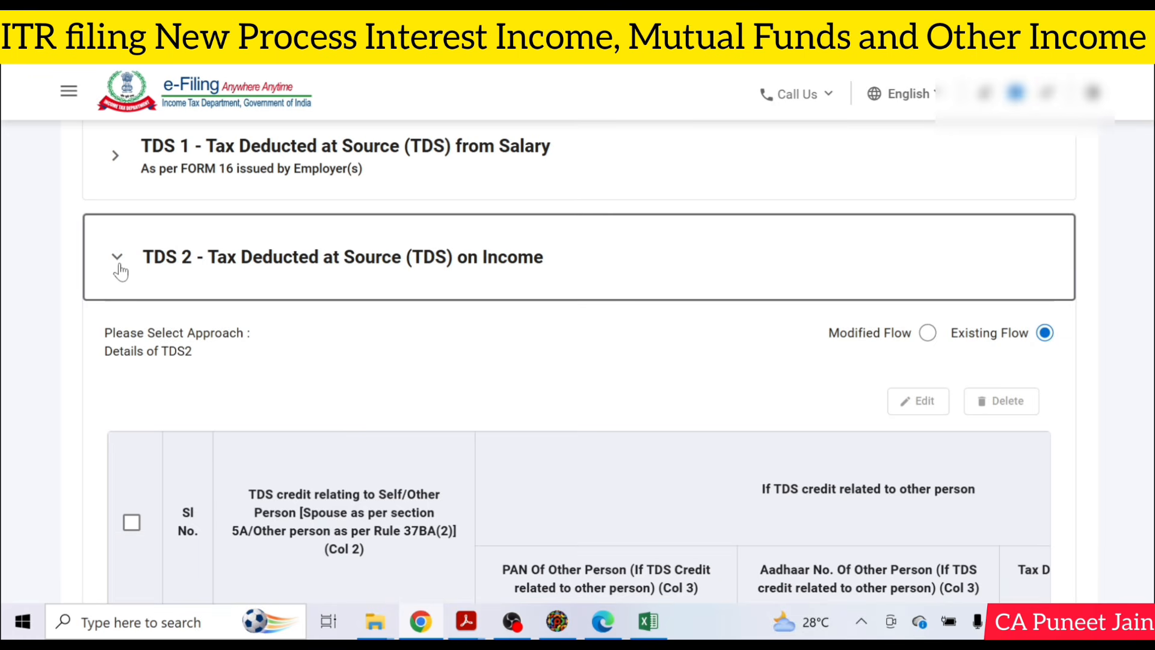
scroll(735, 338, down, 5)
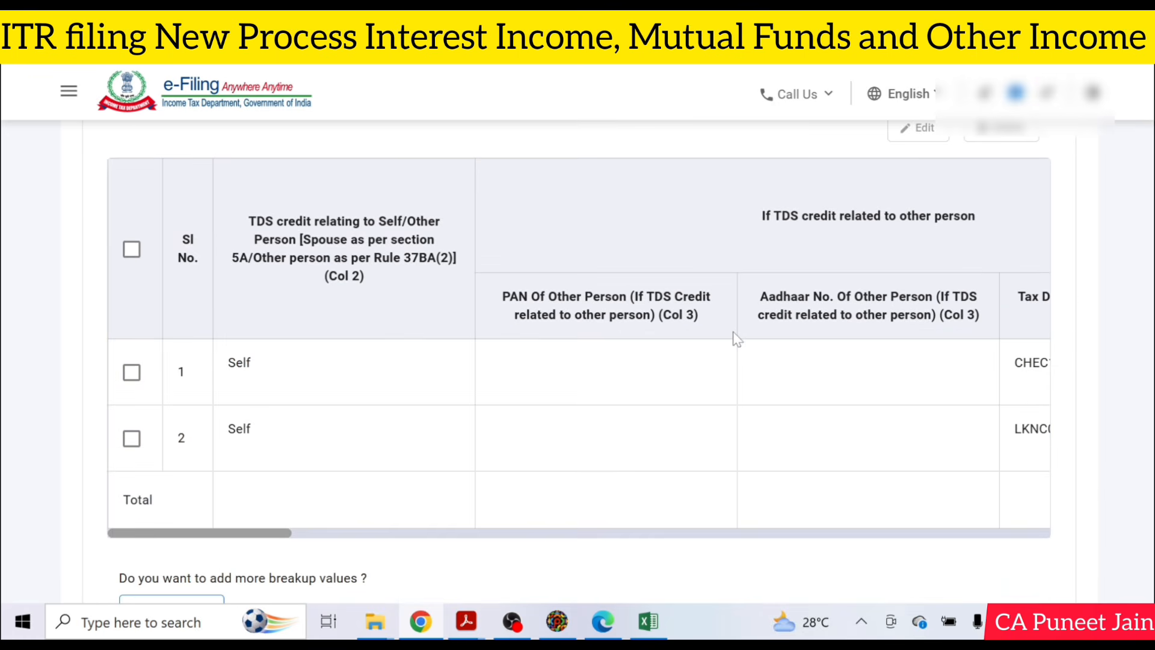
click(132, 374)
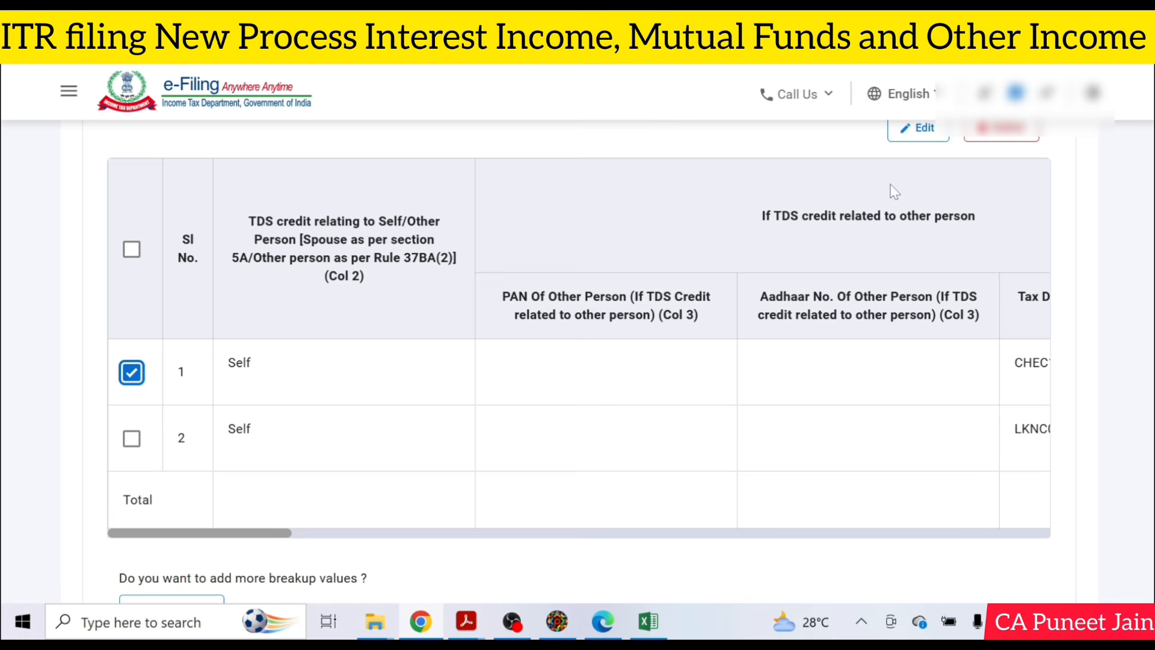
- Open Form 26AS under the Income Tax Act 1961 on TRACES and agree to the usage of Form 16/16A
scroll(608, 186, up, 10)
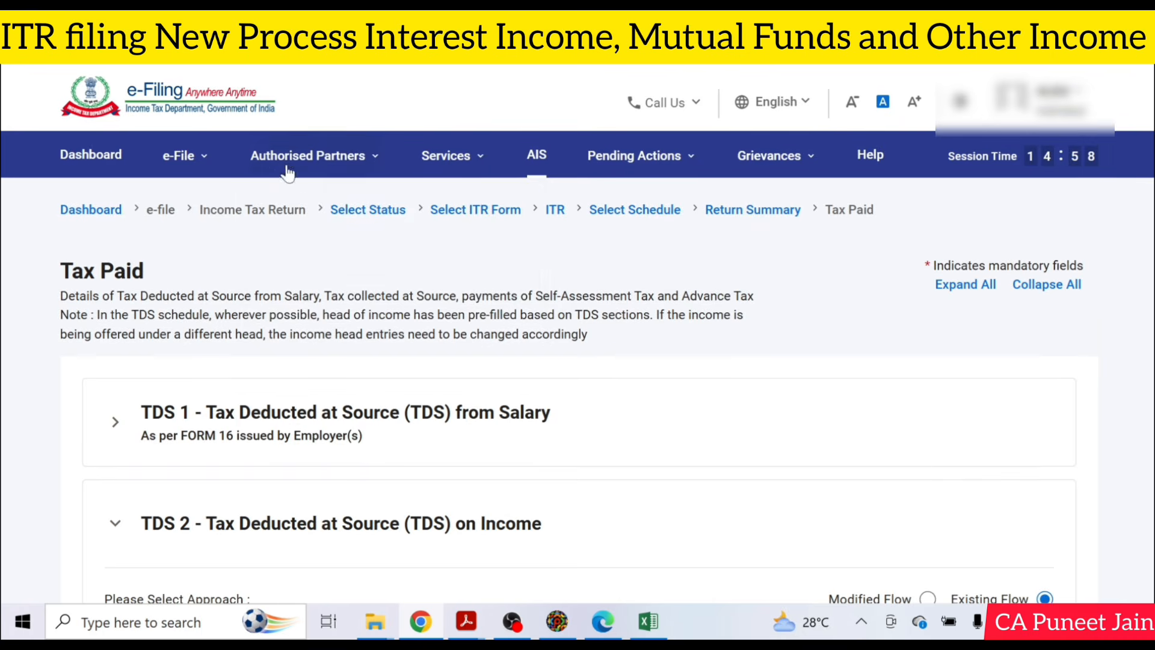
mouse_move(201, 166)
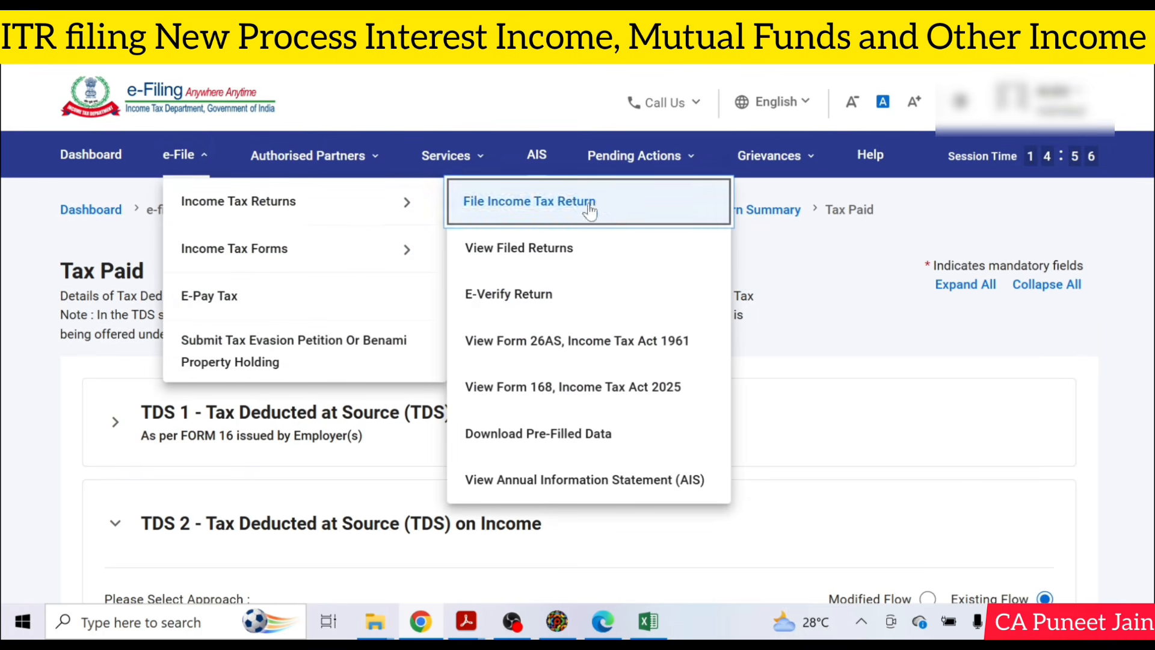
mouse_move(302, 203)
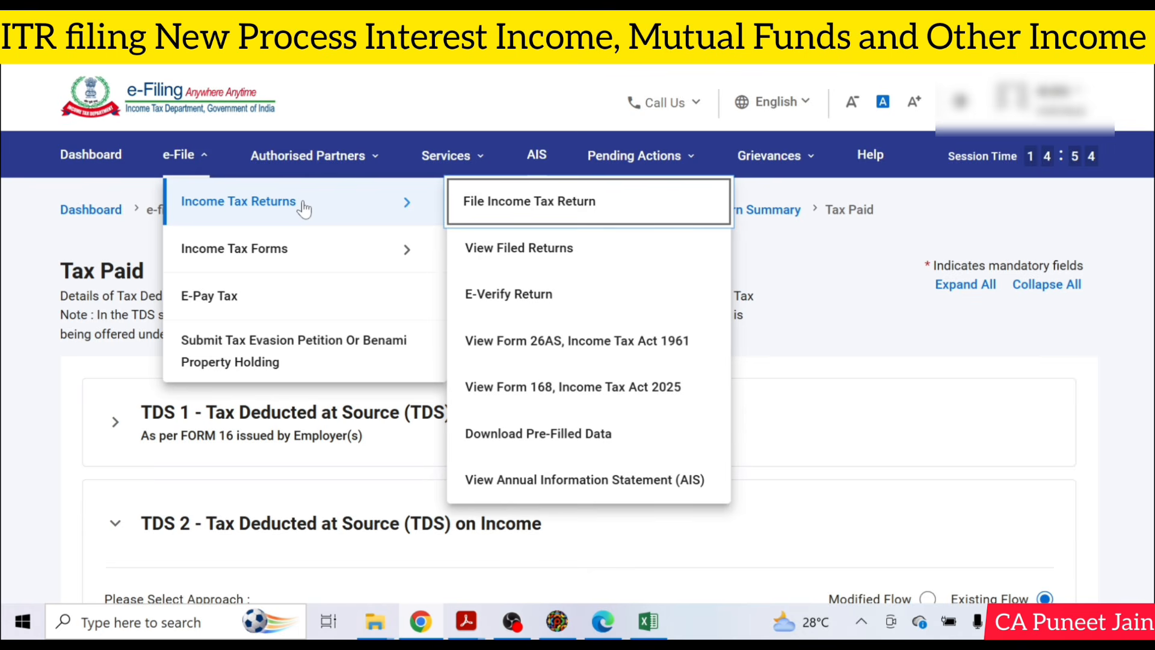
click(654, 353)
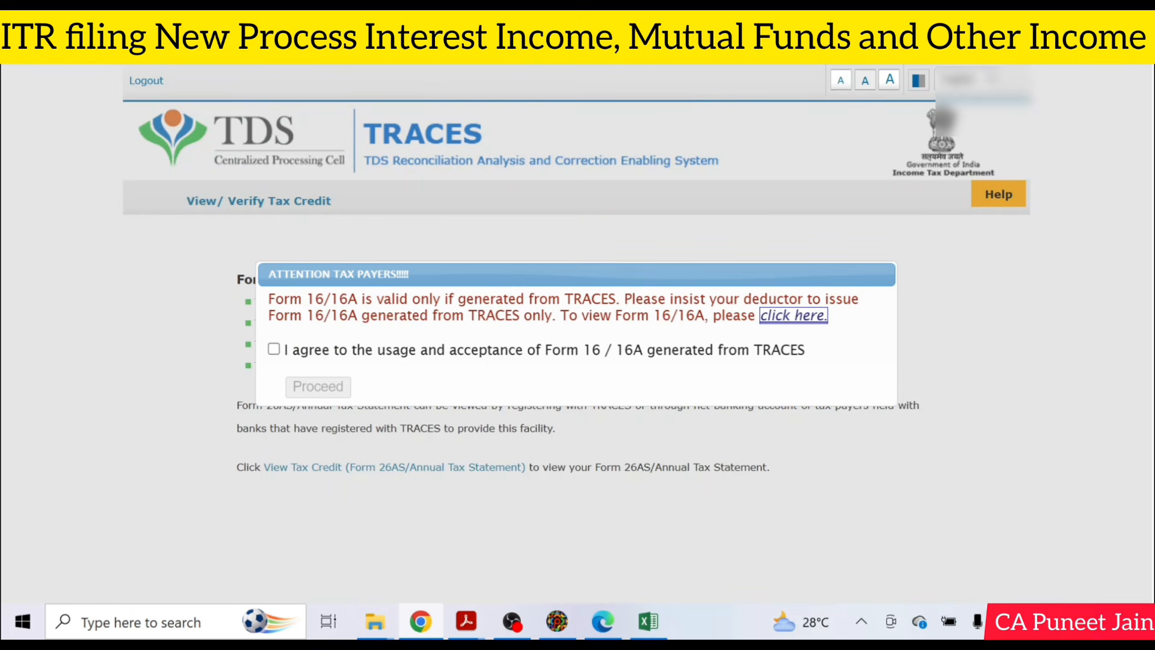
click(274, 349)
click(325, 388)
- Open the Form 26AS annual tax statement on TRACES for assessment year 2026-27 and view it in the selected format
click(376, 468)
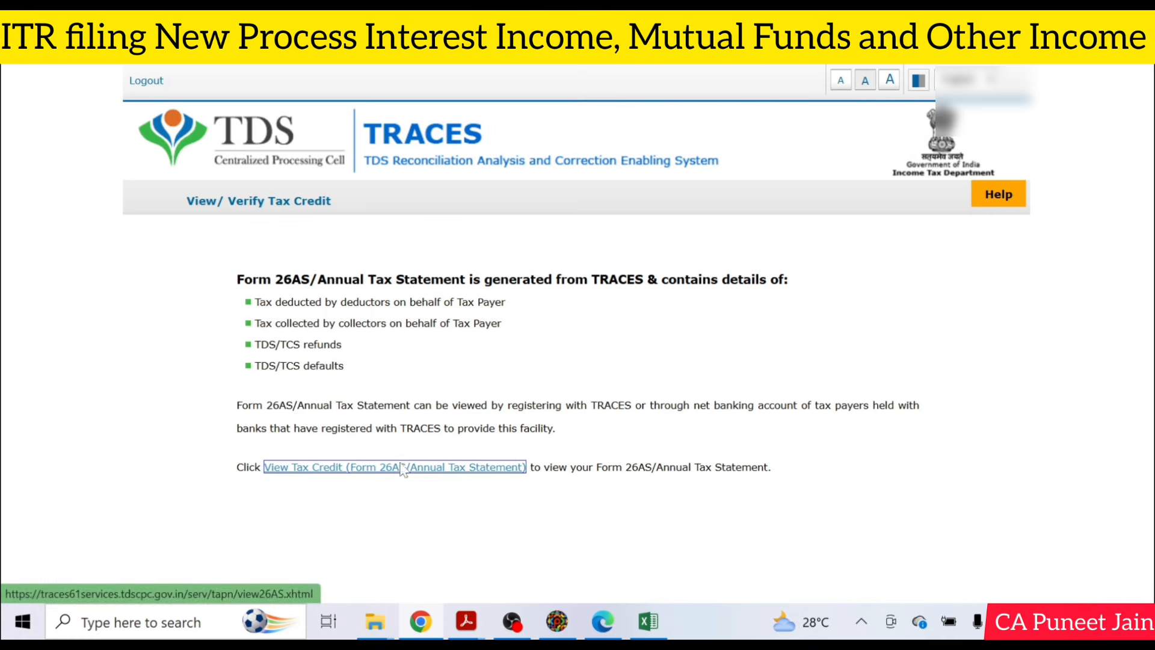
click(647, 292)
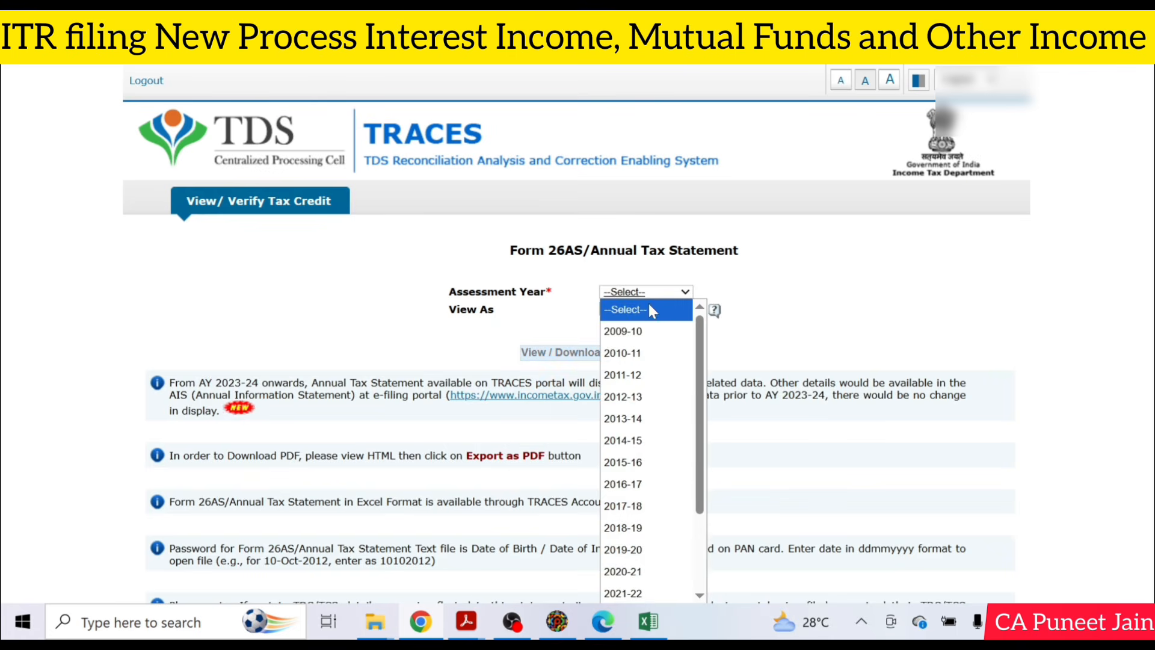
scroll(647, 541, down, 2)
click(648, 595)
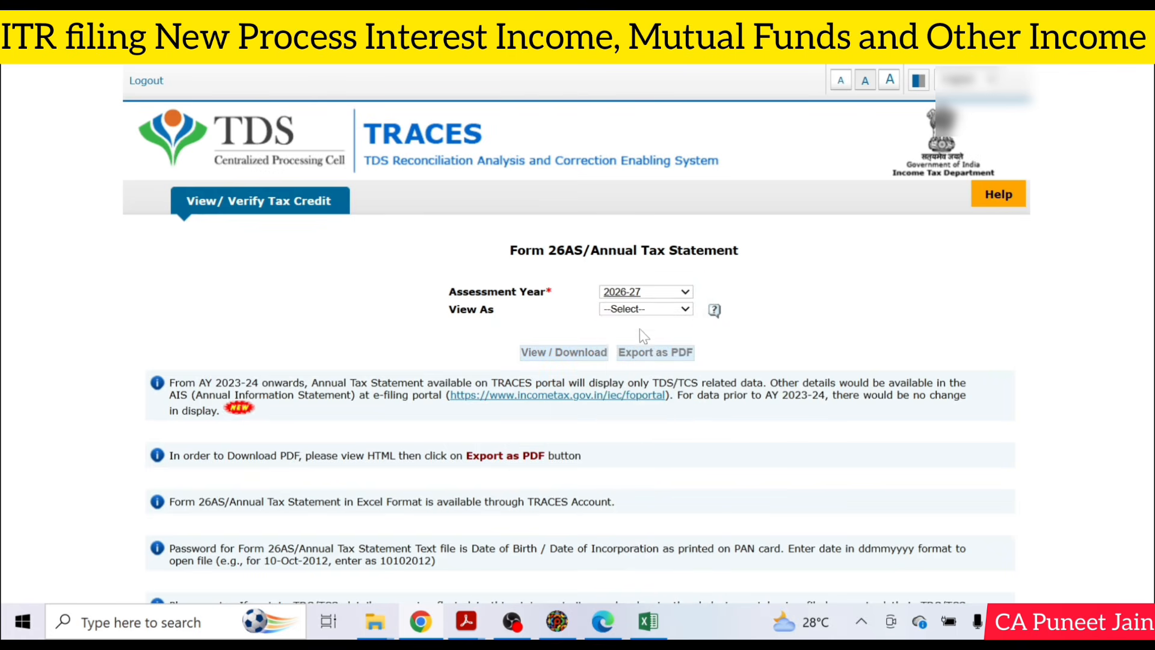
click(645, 309)
click(628, 328)
click(564, 351)
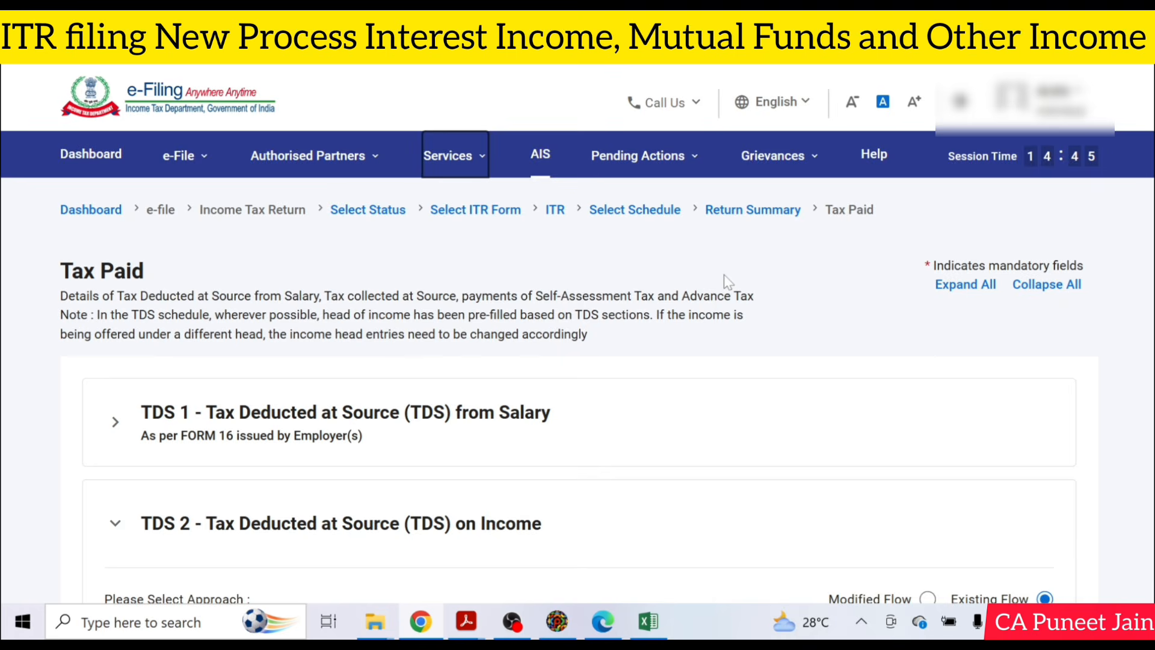
- Return to Tax Paid on the e-Filing portal, collapse TDS 2, toggle Advance Tax and Self Assessment Tax, and confirm the schedule
scroll(724, 274, down, 4)
click(117, 296)
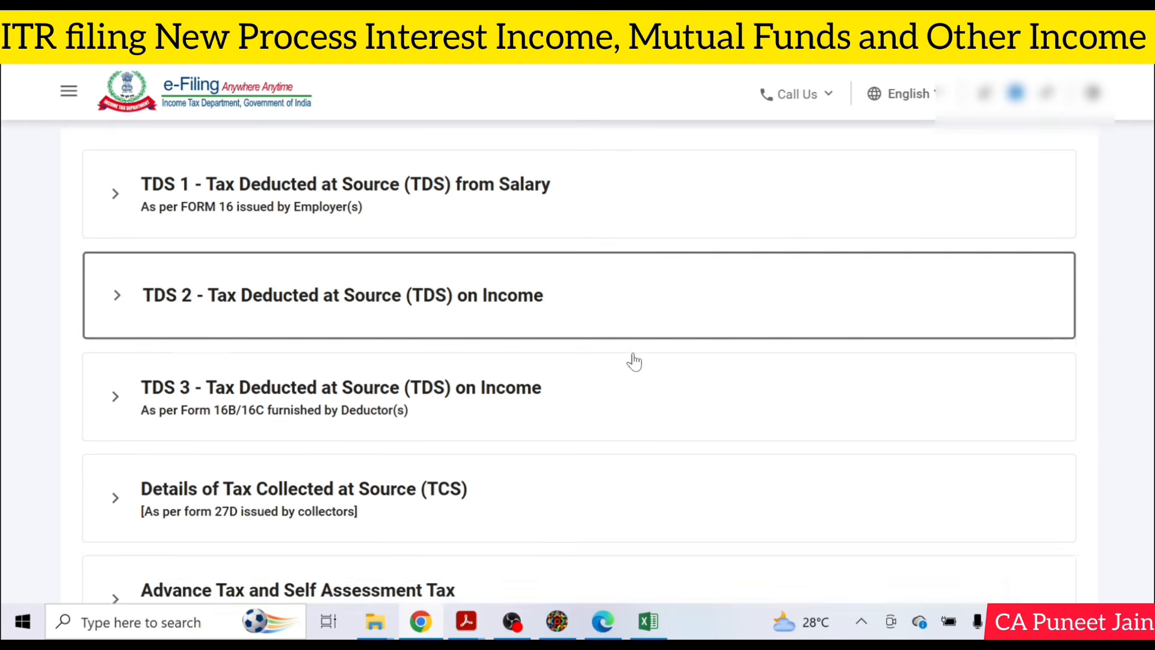
scroll(634, 361, down, 3)
click(277, 421)
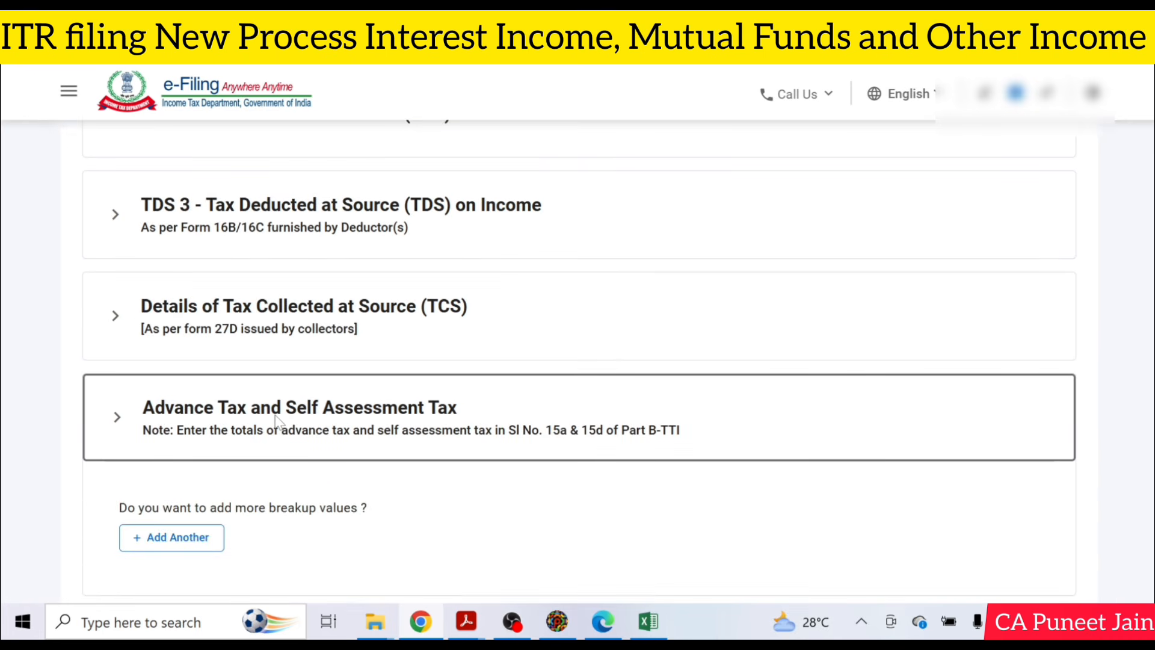
scroll(277, 421, down, 2)
scroll(764, 461, down, 2)
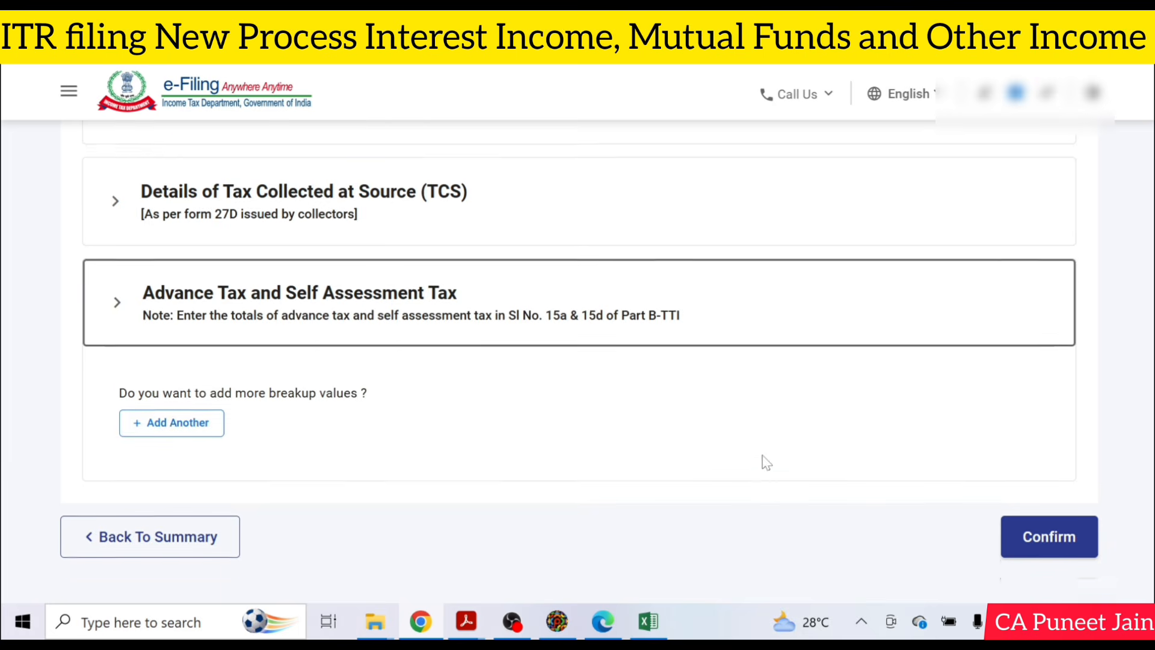
click(1068, 475)
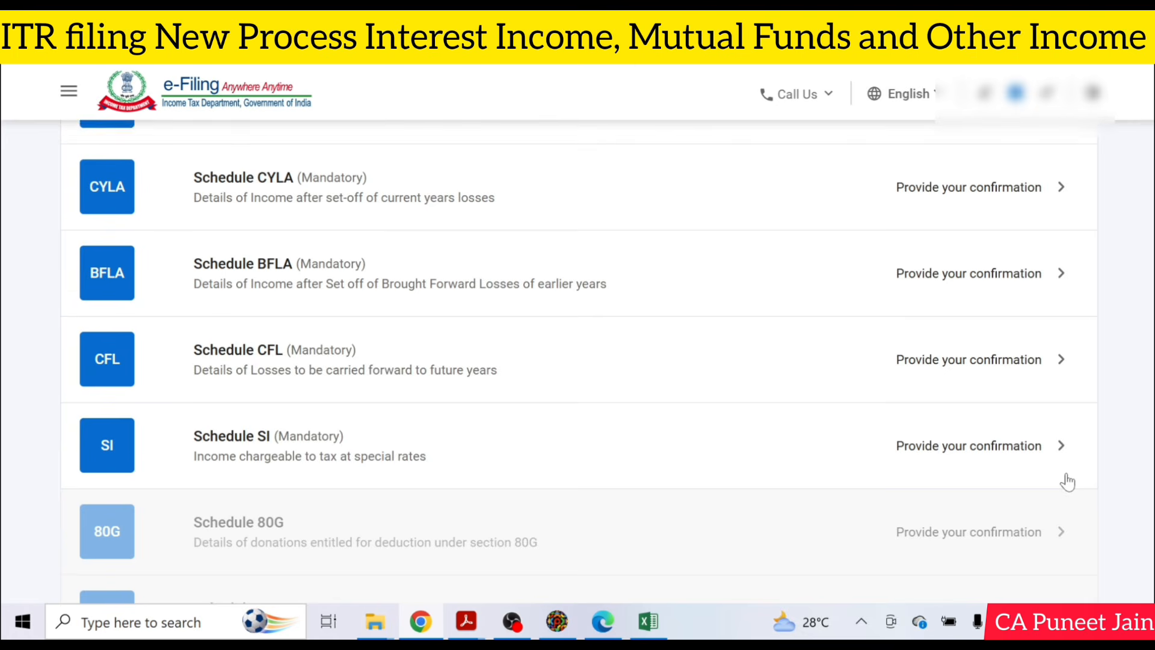
- Open Part B - TI from the return summary, review the total income computation and confirm it
scroll(1023, 479, down, 20)
scroll(788, 418, down, 2)
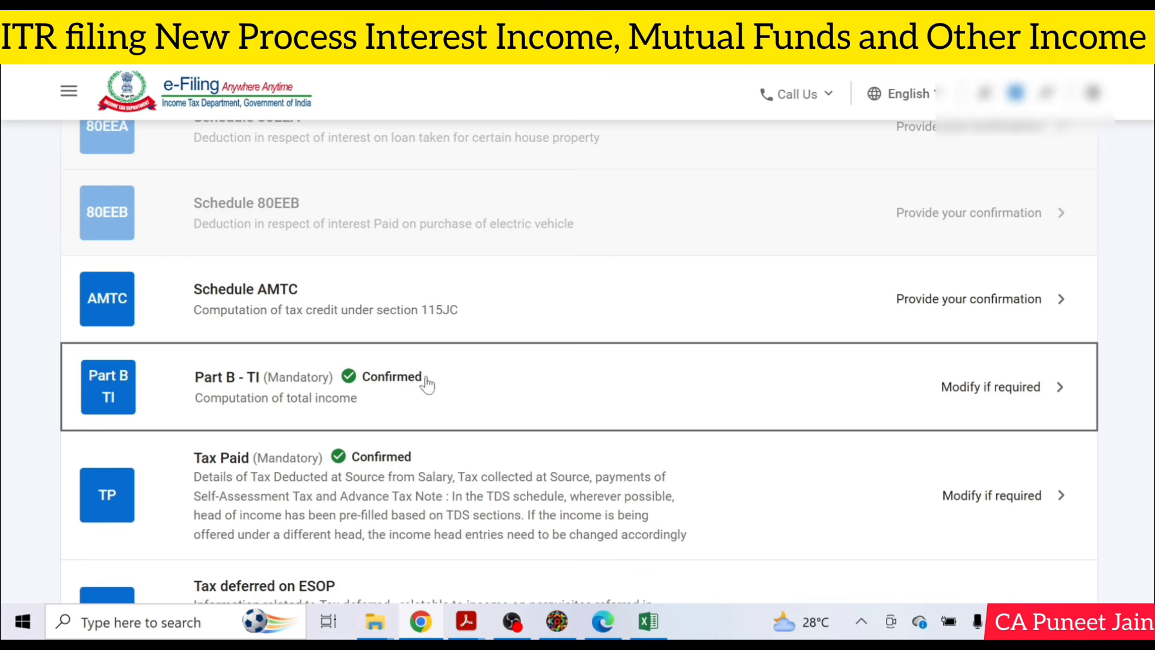
click(976, 340)
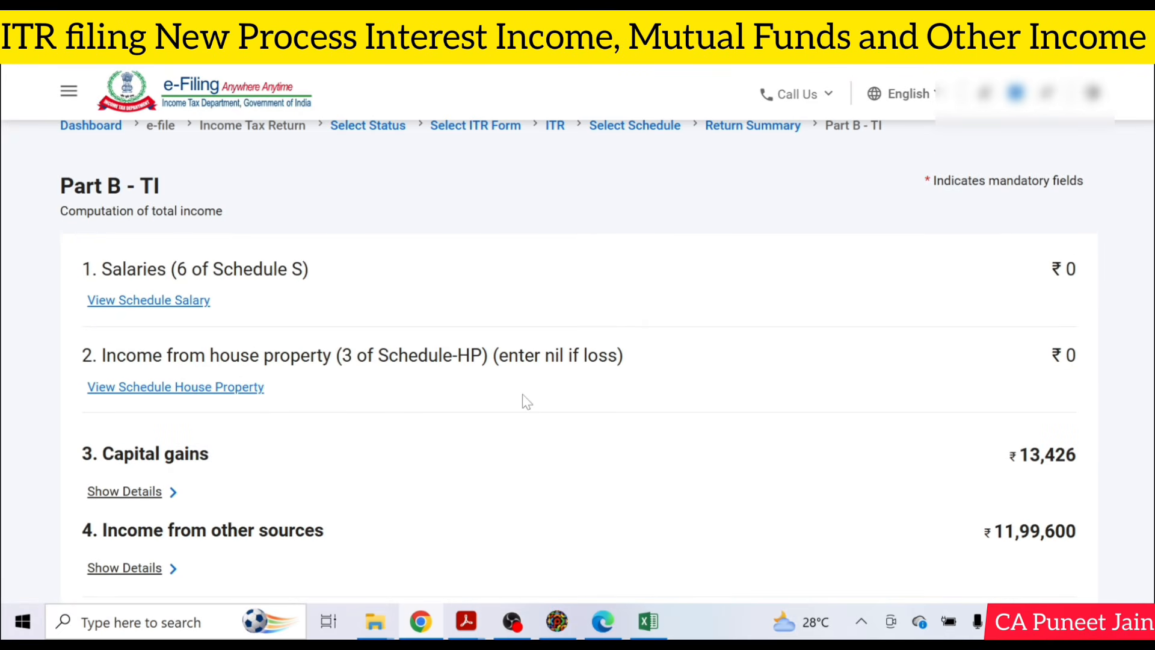
scroll(959, 482, down, 3)
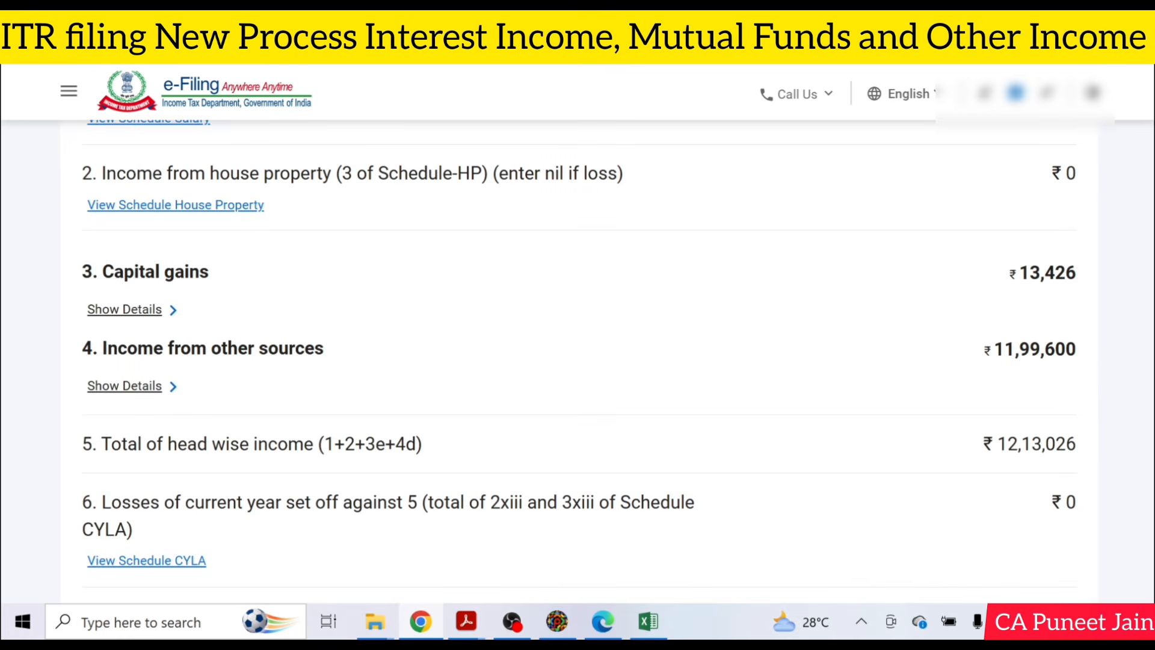
scroll(1064, 478, down, 10)
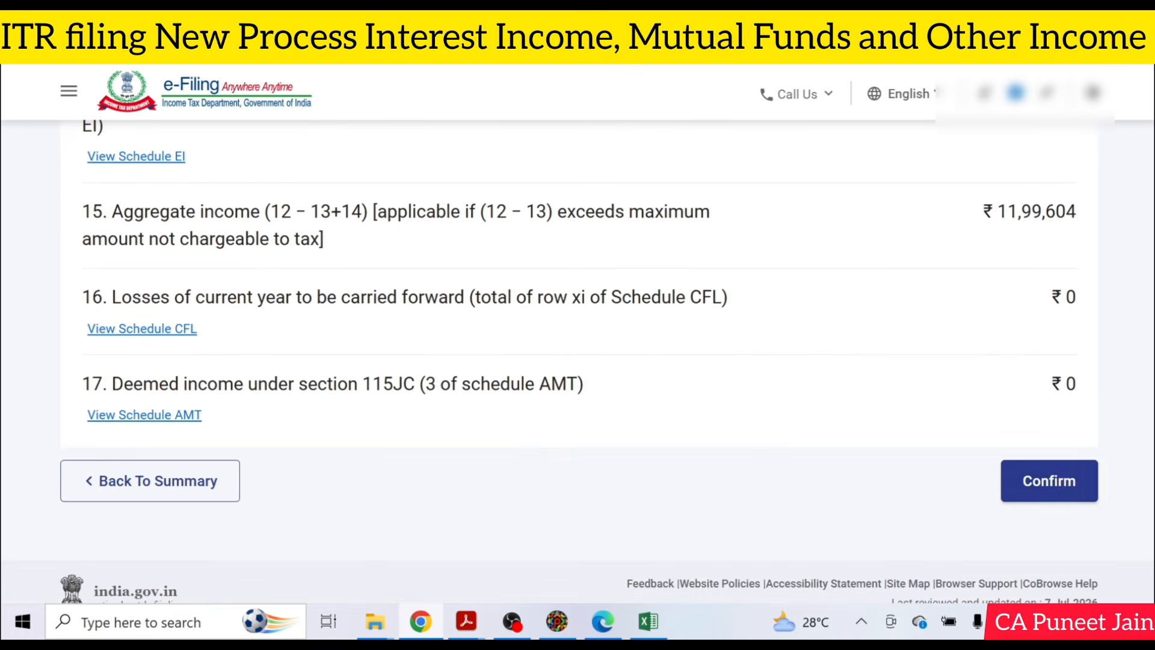
click(1064, 478)
- Open Part B - TTI and examine the tax payable on total income, section 87A rebate, cess and net tax liability
scroll(1053, 457, down, 10)
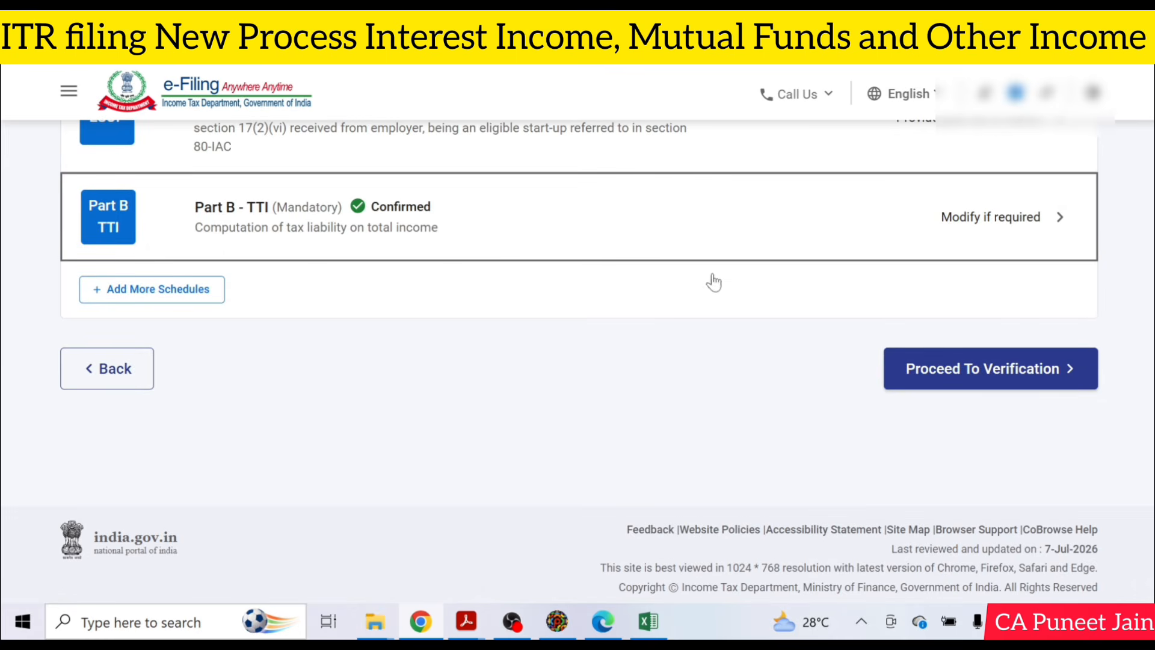
click(732, 257)
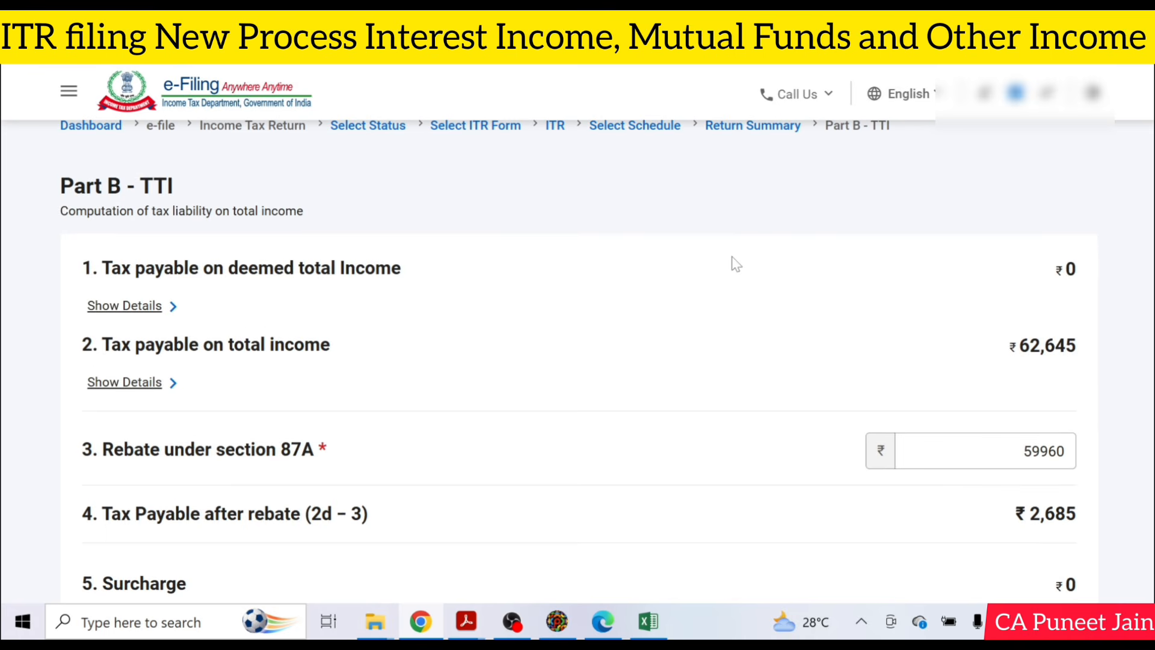
scroll(732, 258, down, 1)
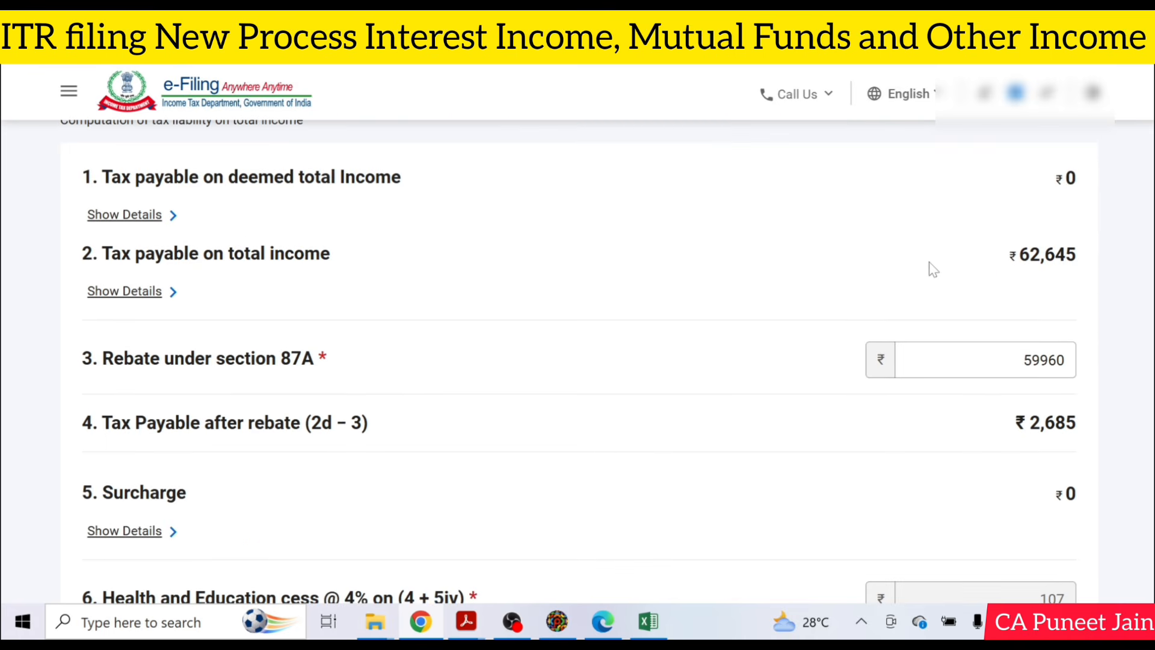
drag(1019, 255, 1081, 255)
click(977, 302)
click(1020, 359)
scroll(1023, 386, down, 1)
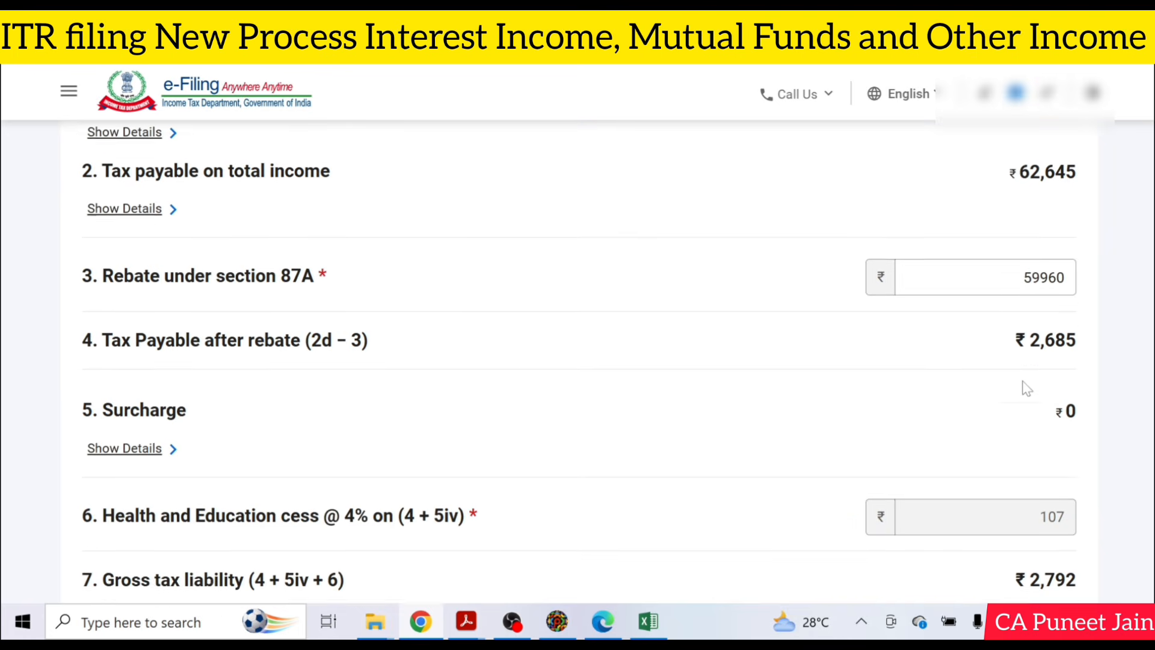
scroll(1090, 338, down, 5)
scroll(1089, 340, down, 5)
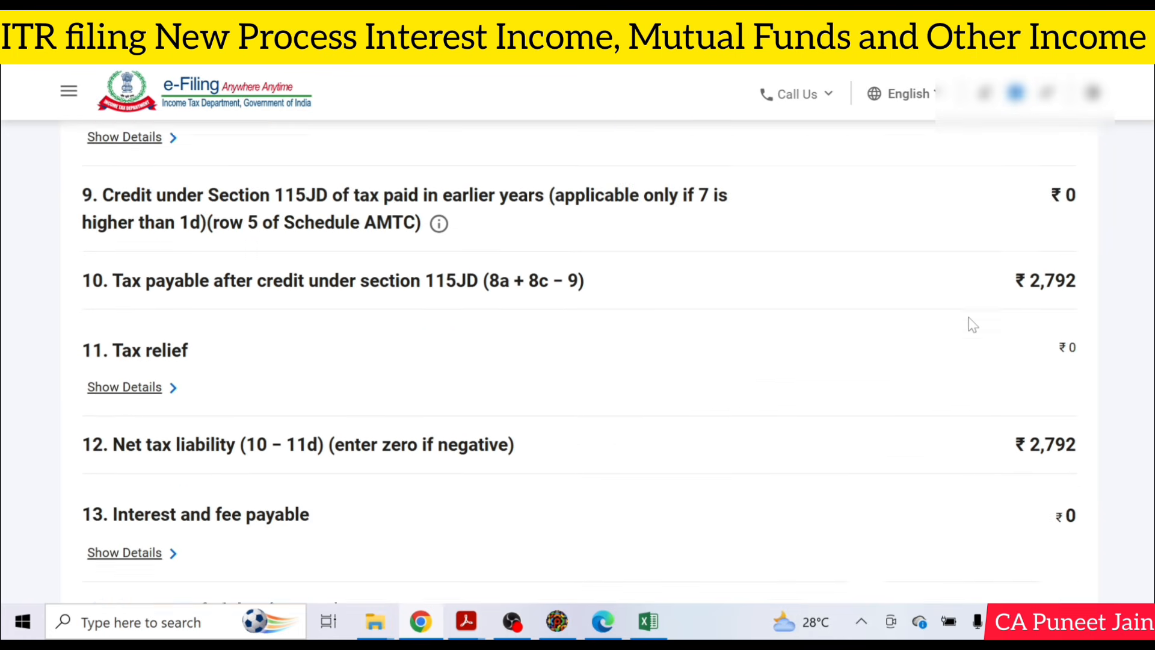
- Check the taxes paid, amount payable, refund and foreign asset answer in Part B - TTI, and confirm the schedule
scroll(1026, 484, down, 5)
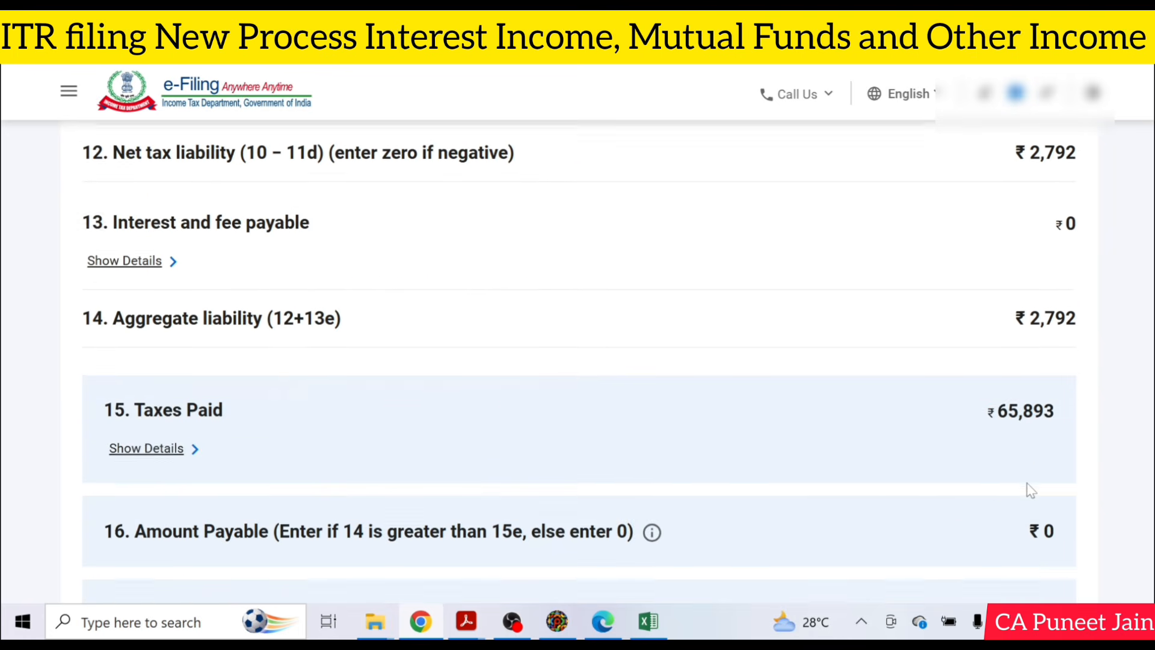
drag(984, 334, 1058, 336)
click(1031, 369)
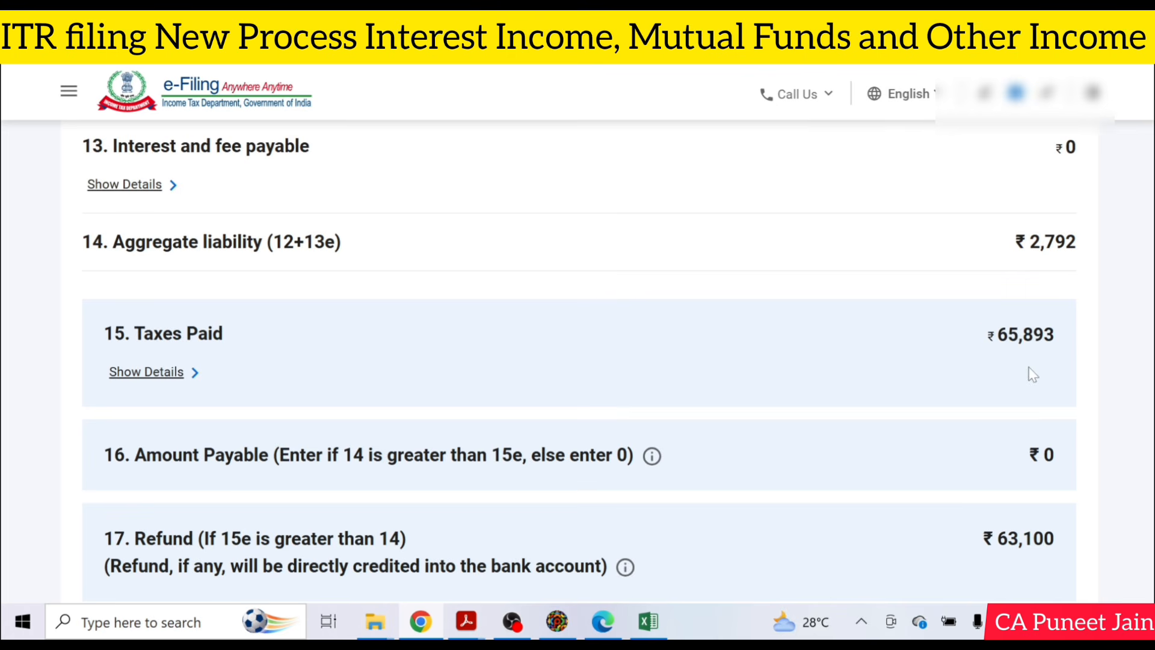
scroll(747, 265, down, 3)
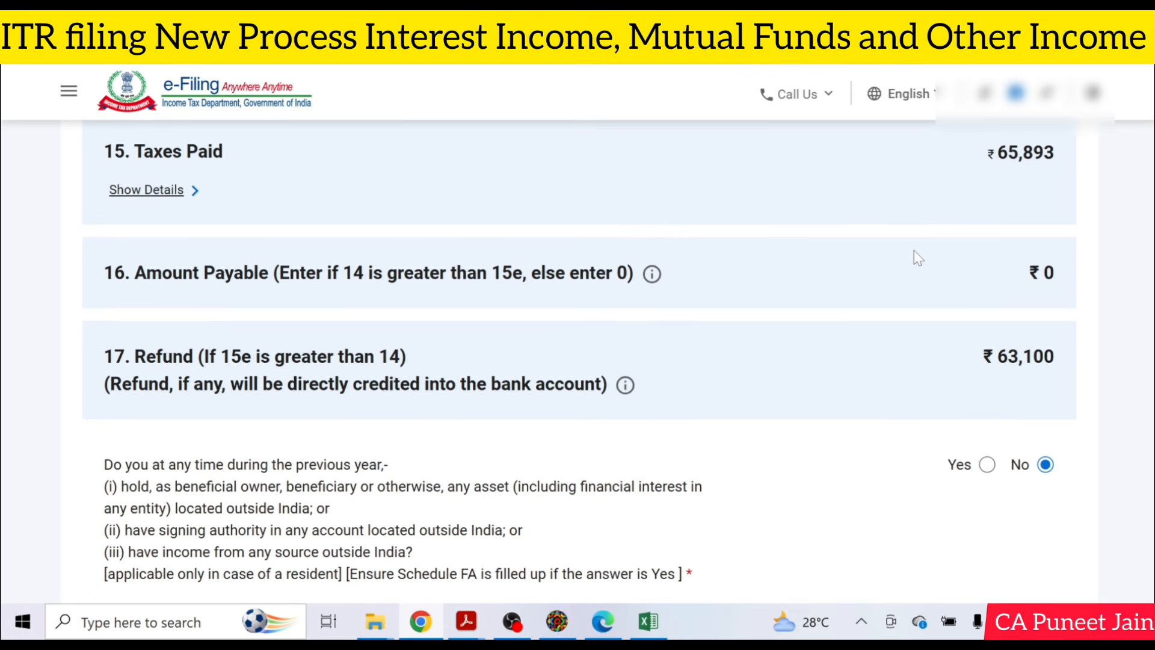
scroll(914, 251, down, 2)
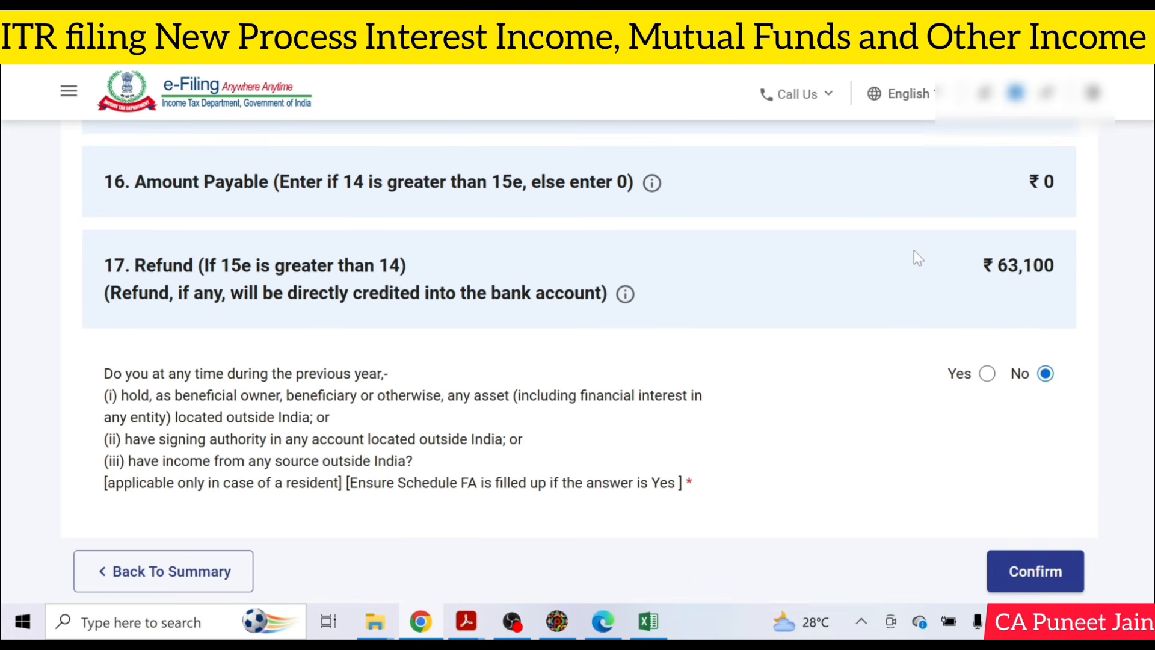
scroll(915, 251, down, 2)
click(1032, 485)
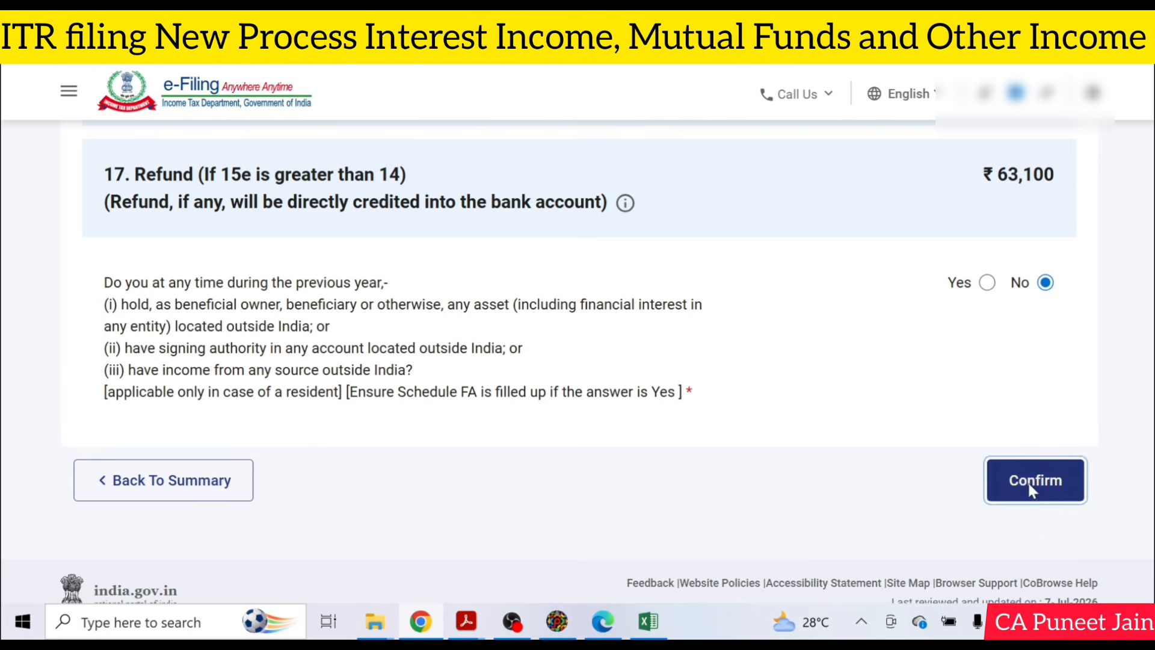
- Proceed from the return summary to verification, enter delhi as the place and run the internal validation
scroll(1029, 491, down, 5)
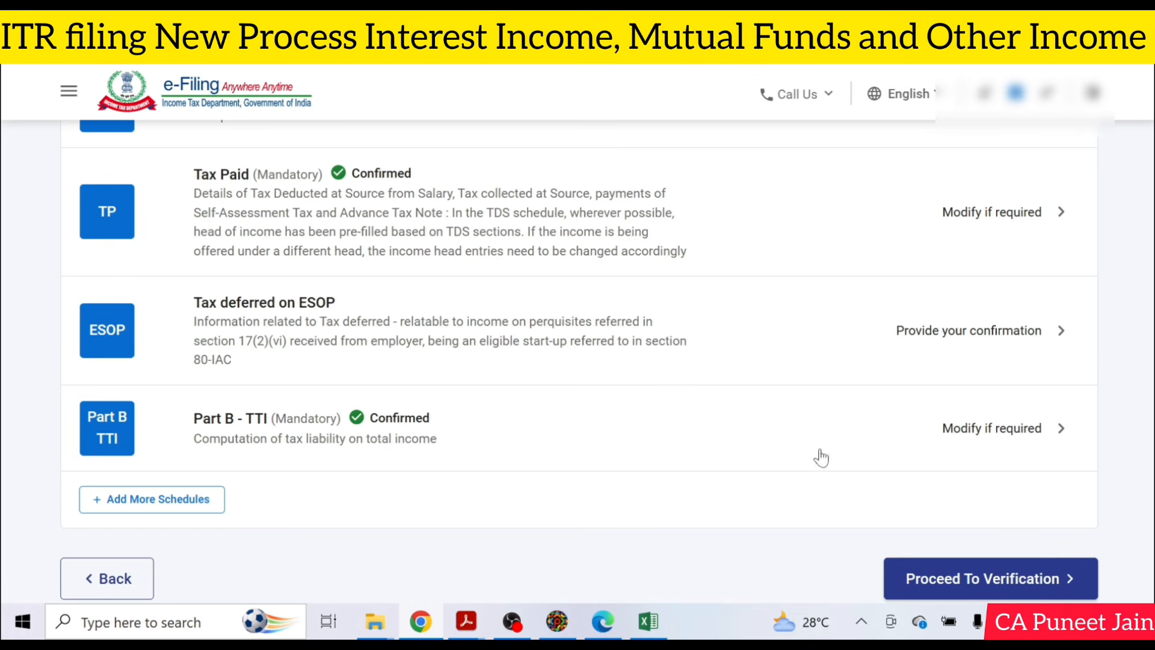
scroll(948, 469, down, 2)
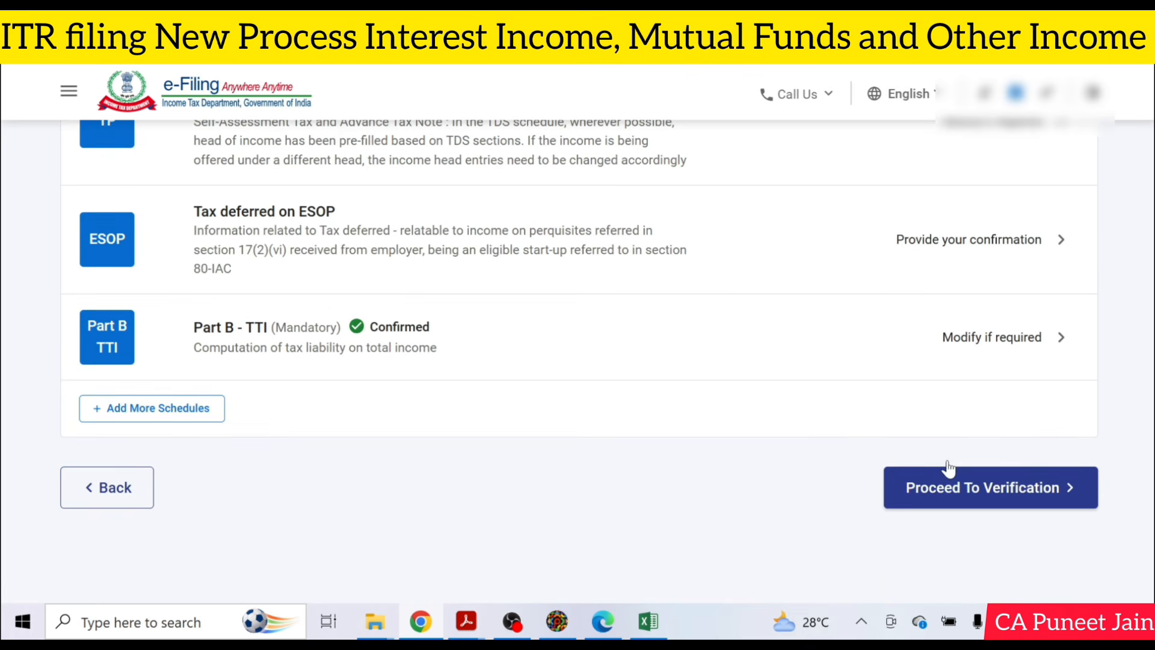
click(1028, 492)
click(142, 173)
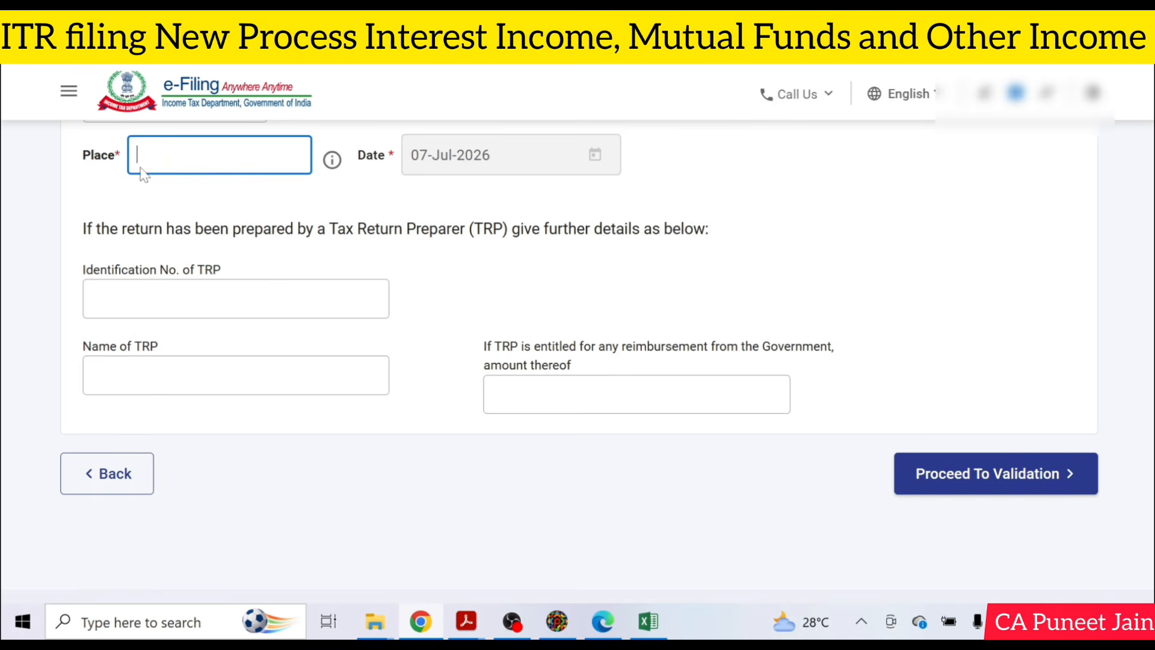
text(delhi)
click(988, 486)
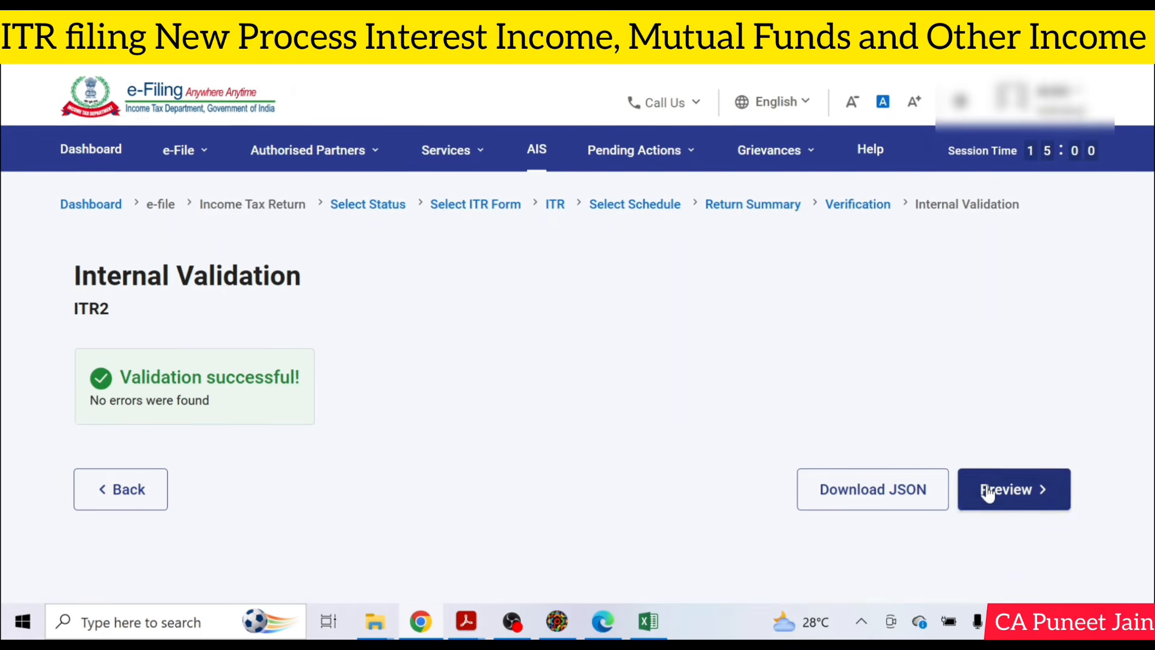
- Take the validated return through preview to verification and continue with the E-Verify Now method
click(1008, 499)
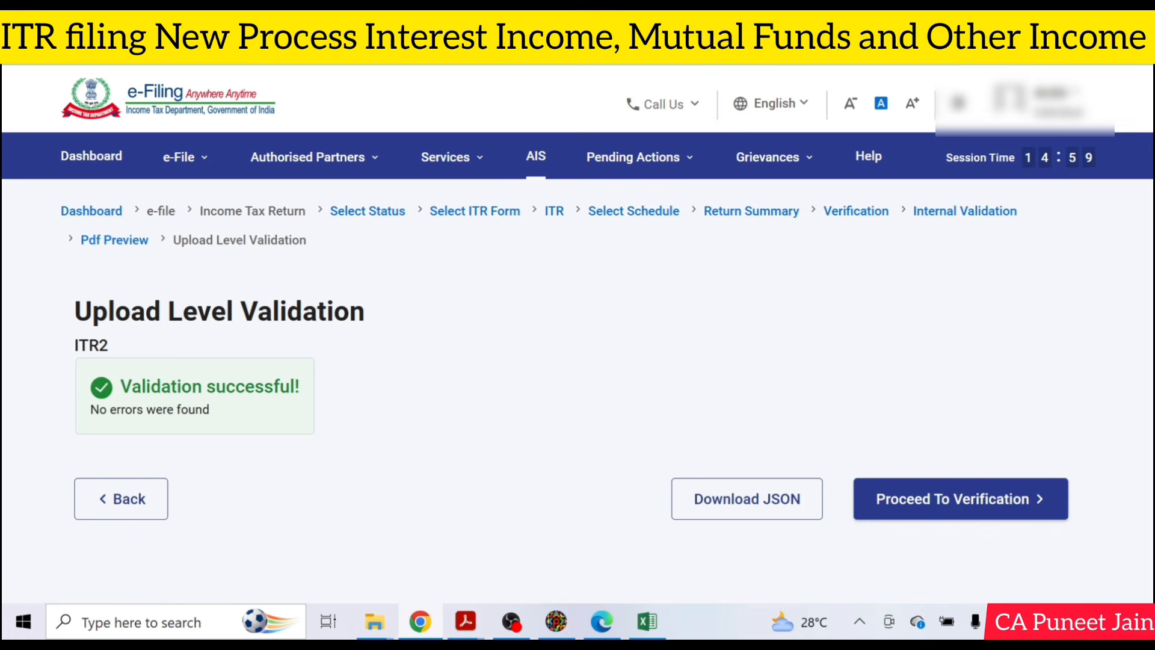
click(1026, 504)
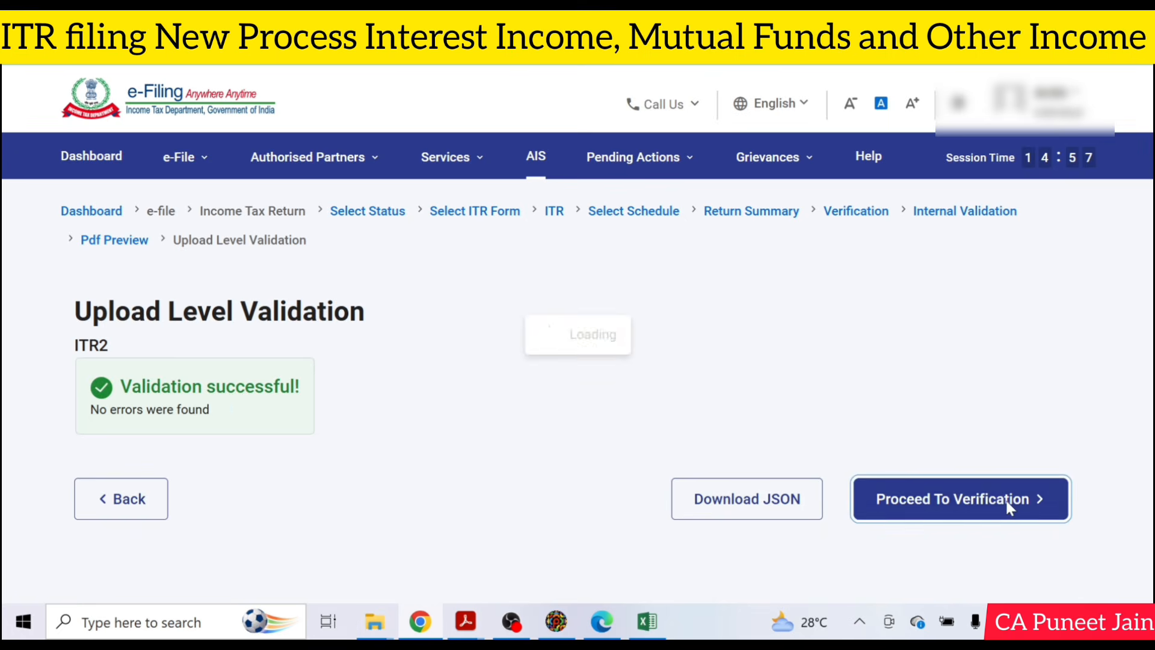
click(84, 515)
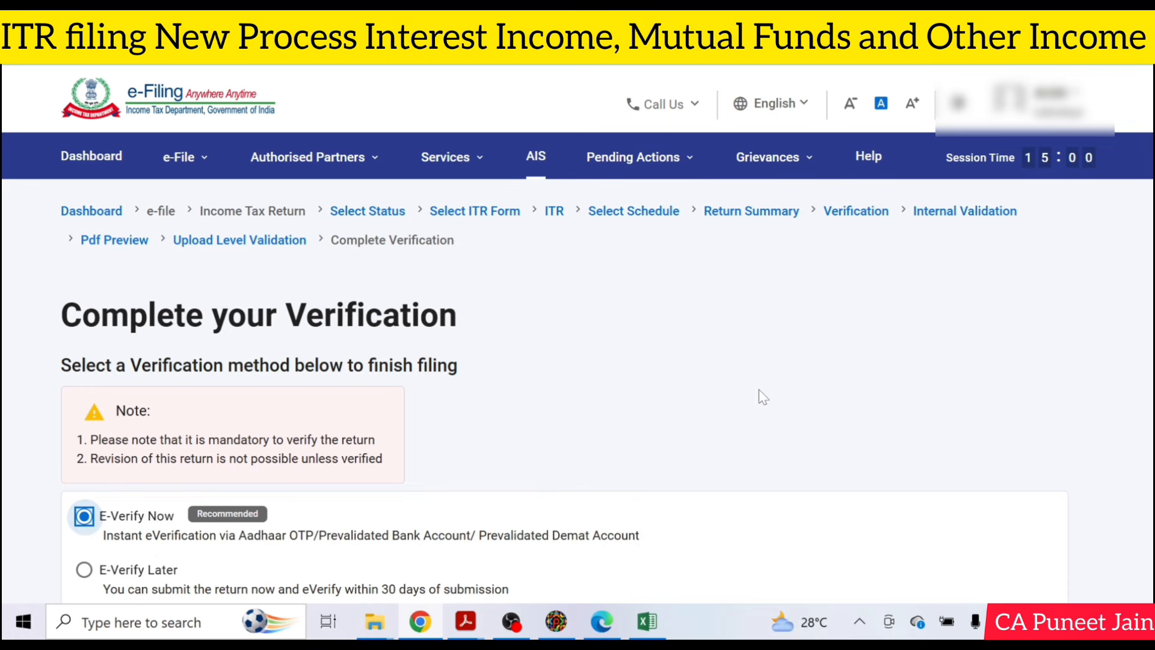
scroll(782, 394, down, 1)
scroll(784, 394, down, 4)
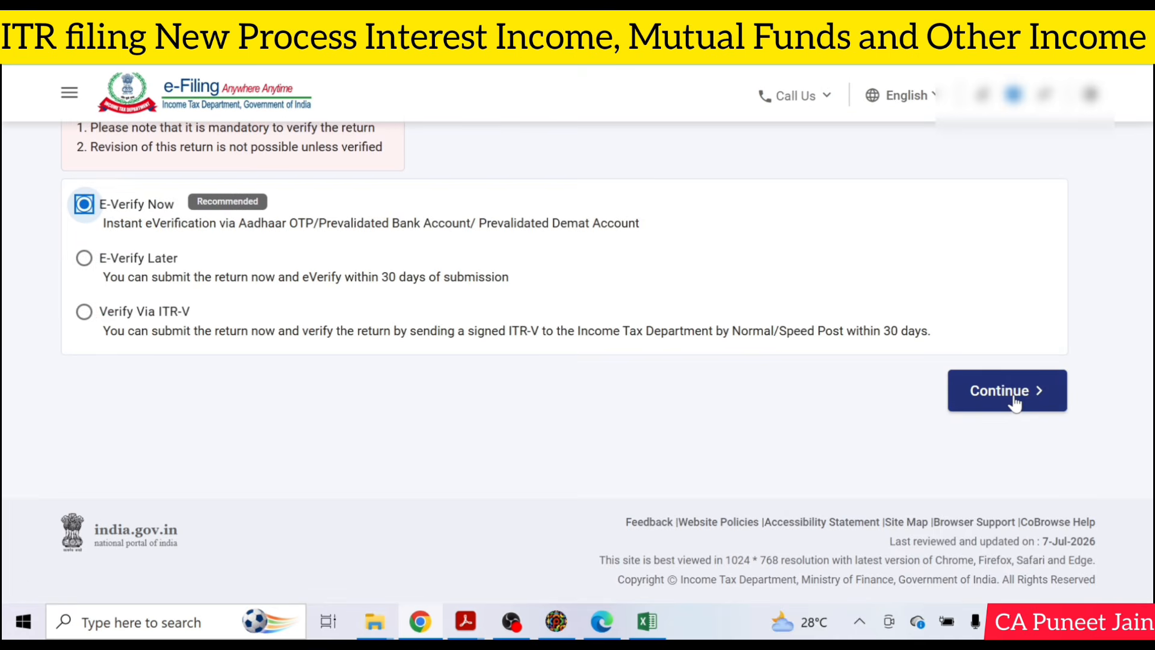
click(1014, 402)
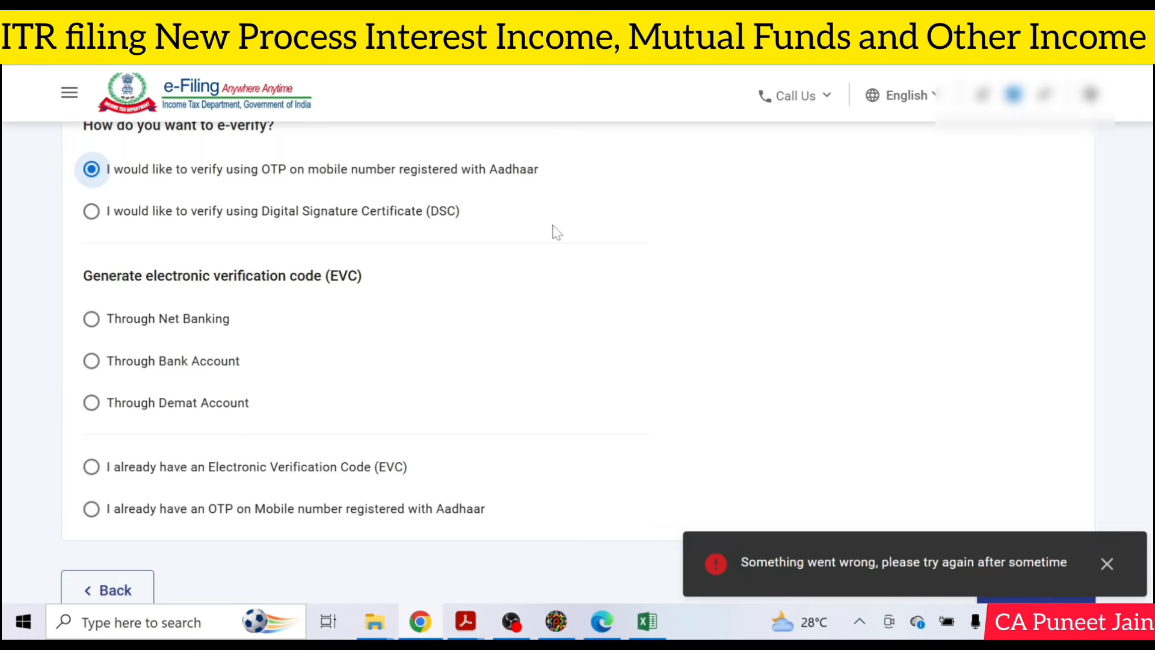
scroll(875, 319, down, 2)
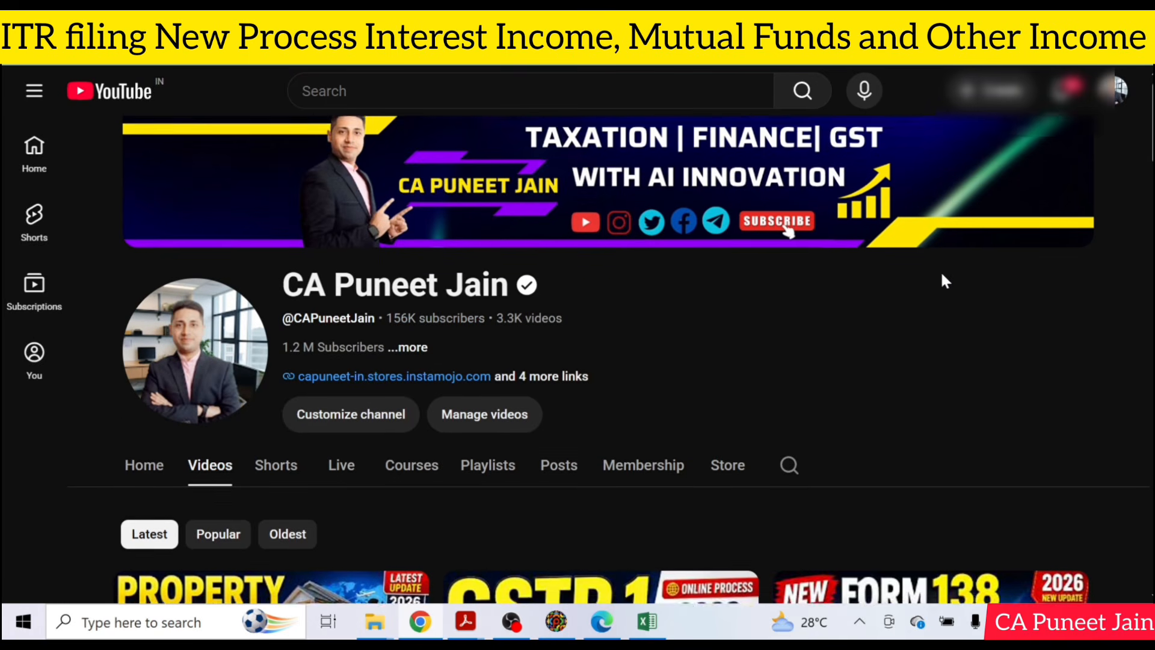
scroll(942, 282, down, 2)
scroll(942, 275, down, 10)
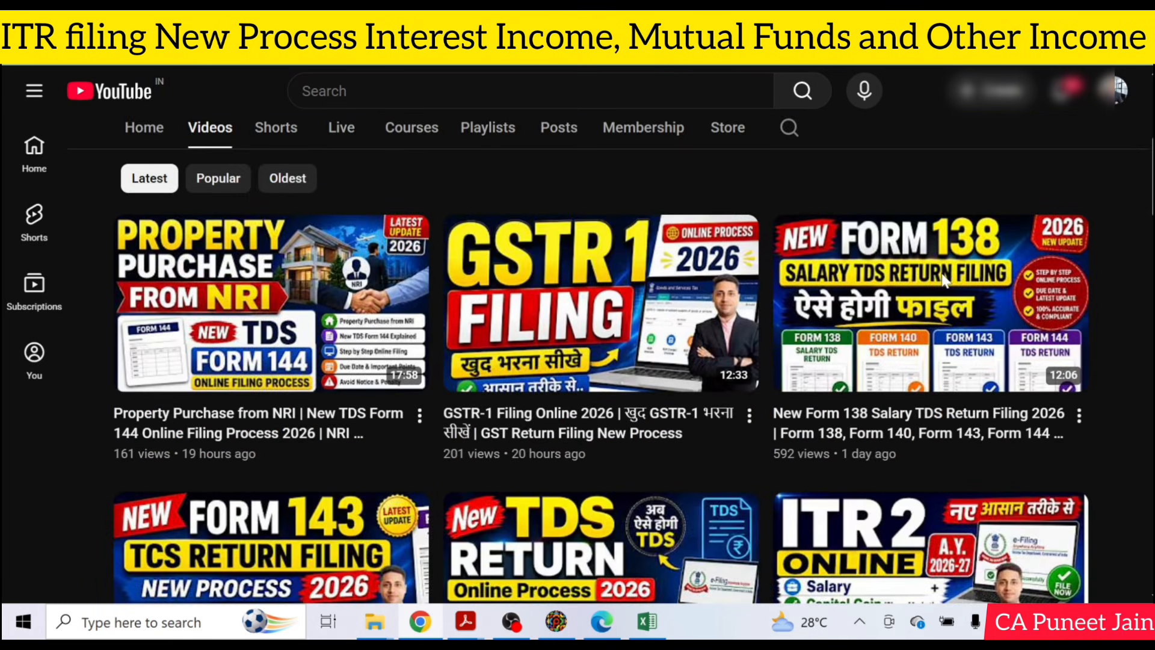
scroll(942, 281, down, 7)
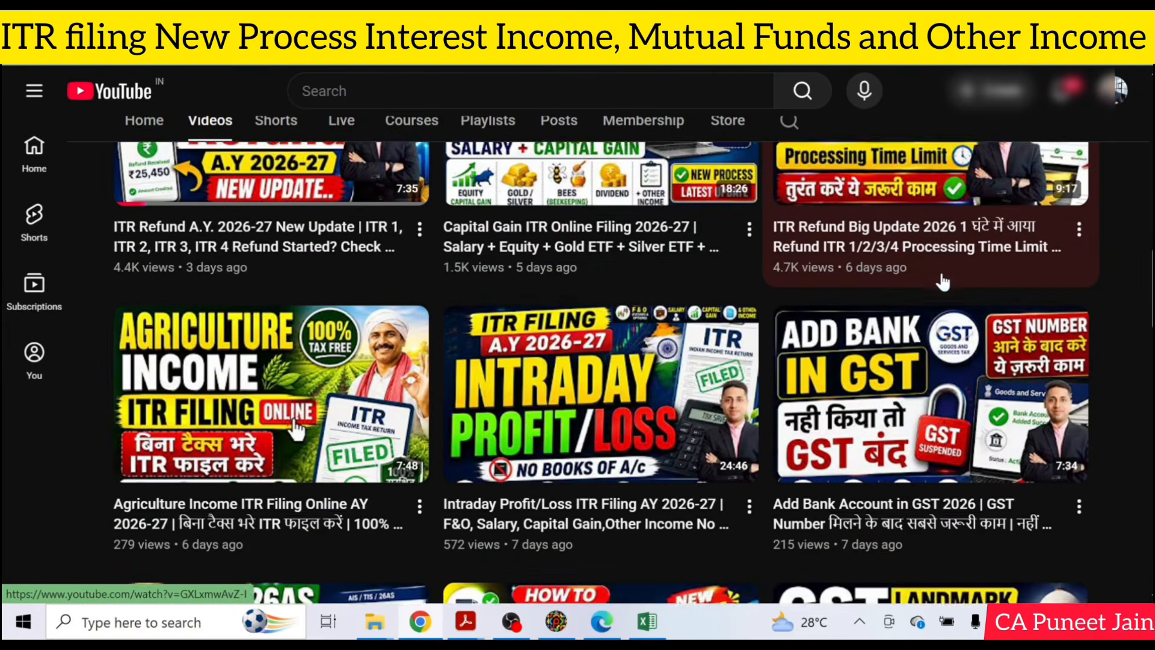